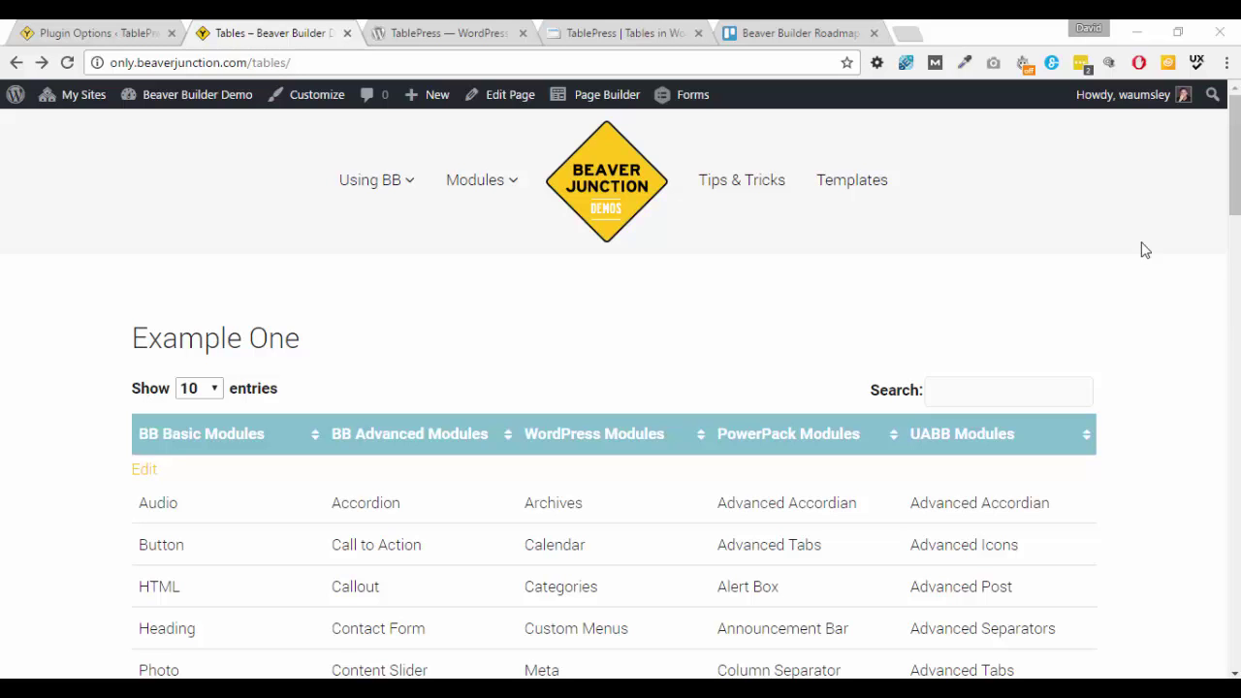
Step: Scroll down through the Tables page's styled table examples and back up
left_click_drag(1234, 186, 1209, 642)
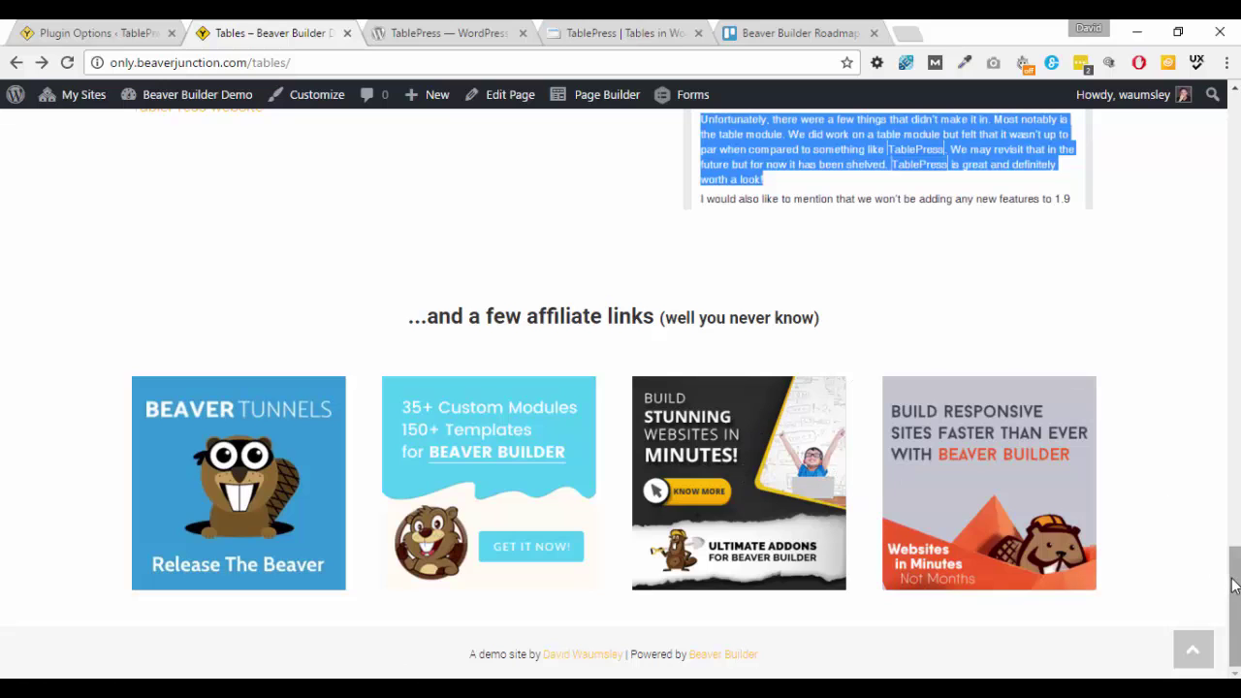
left_click_drag(1231, 582, 1223, 479)
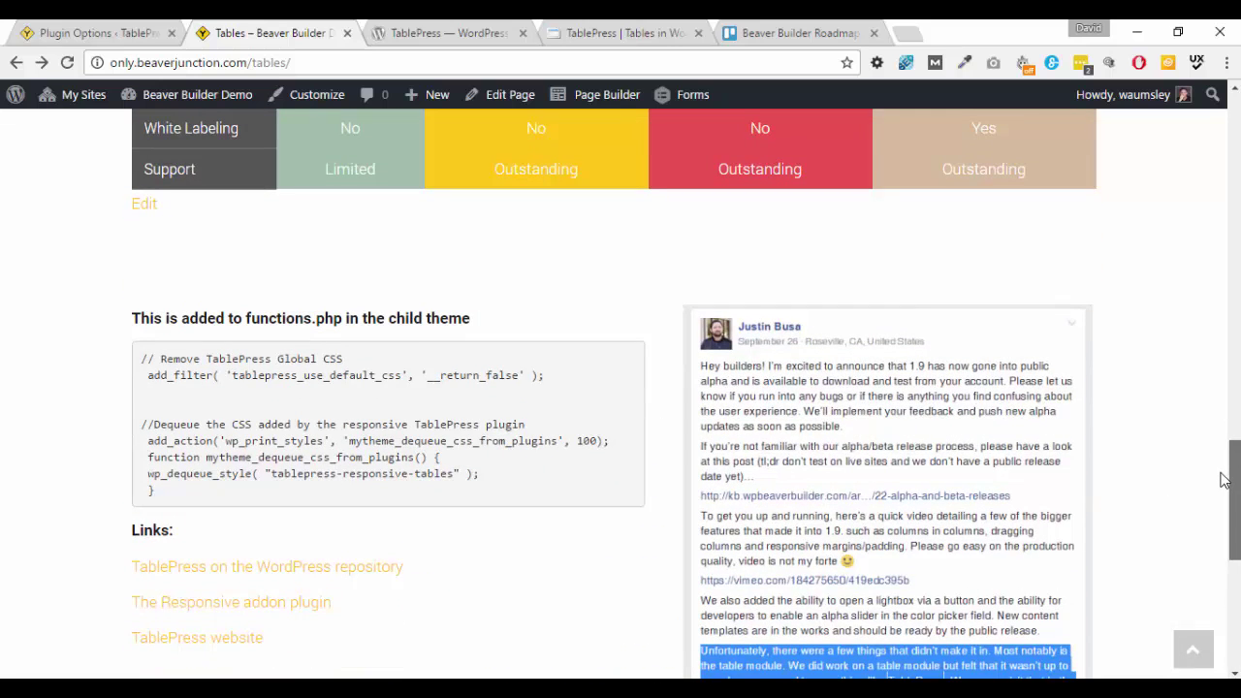
Step: View the Beaver Builder Roadmap board in Trello, then go back to the Tables page
left_click(780, 32)
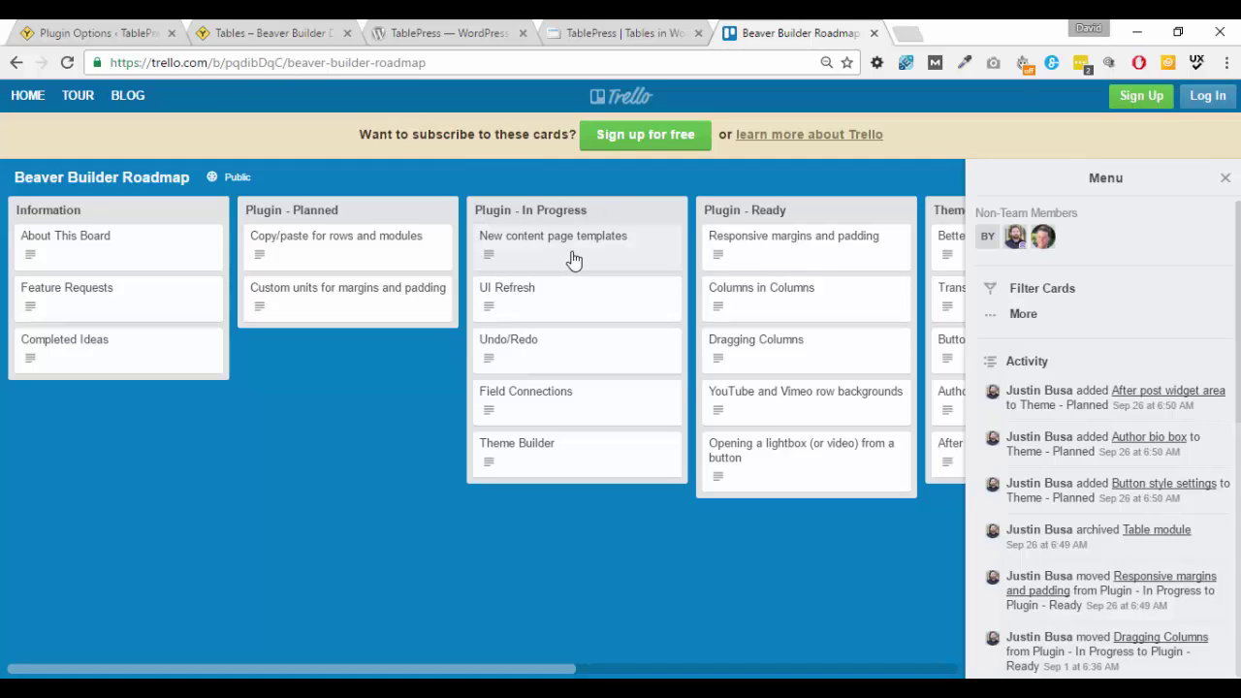
left_click(262, 34)
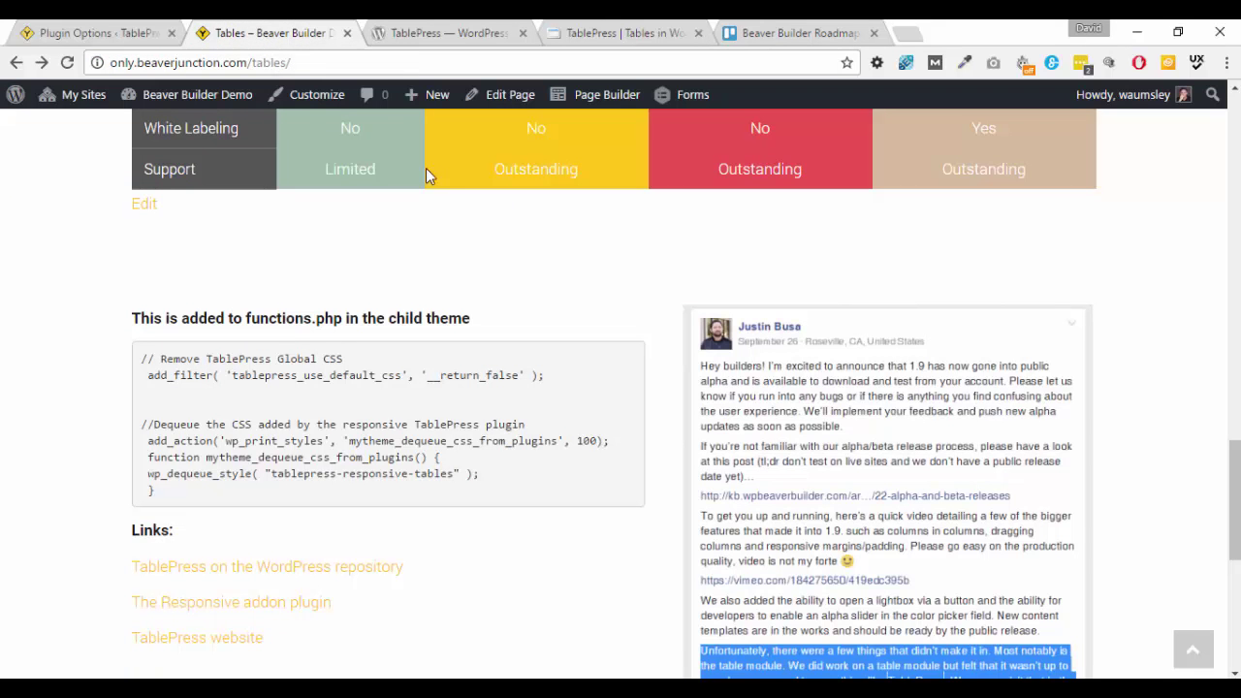
scroll(1111, 299, "down", 1)
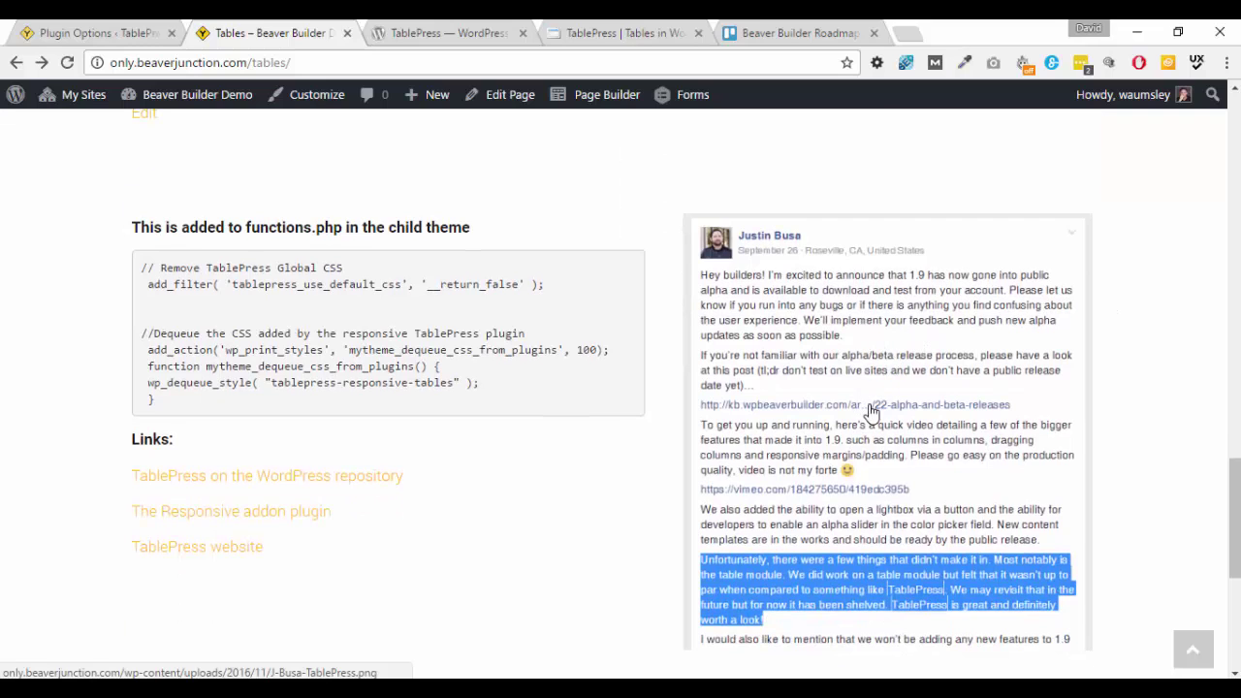
left_click(872, 412)
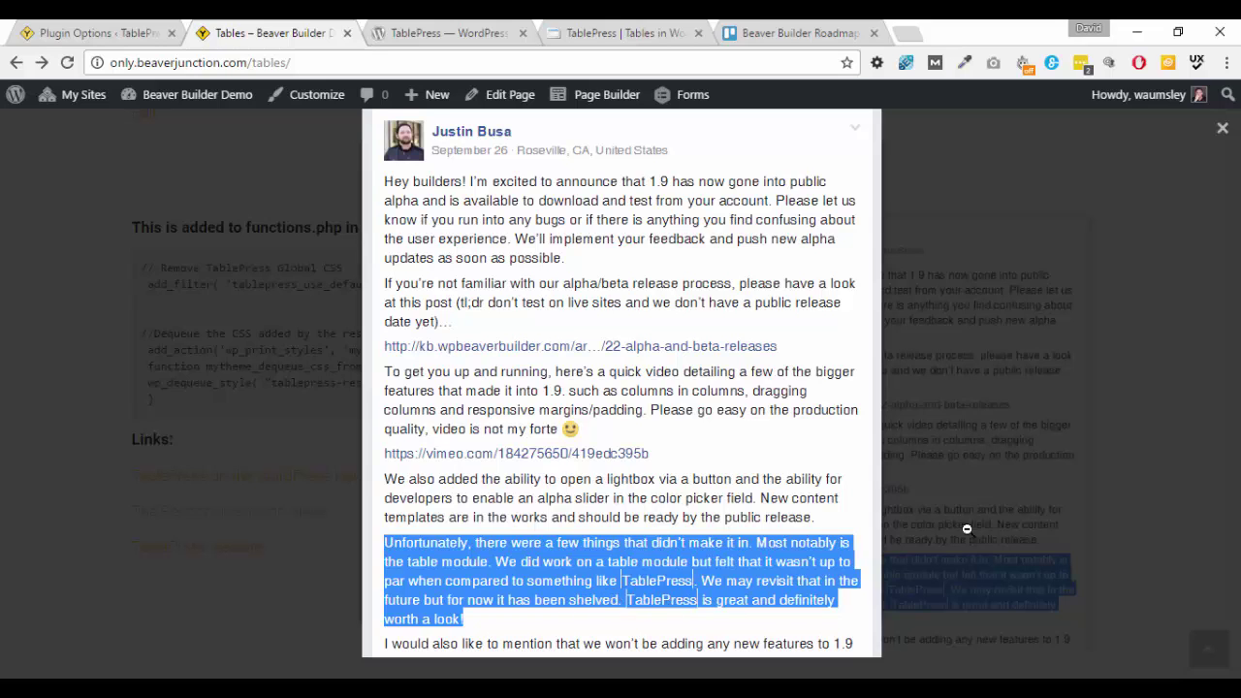
left_click(1014, 448)
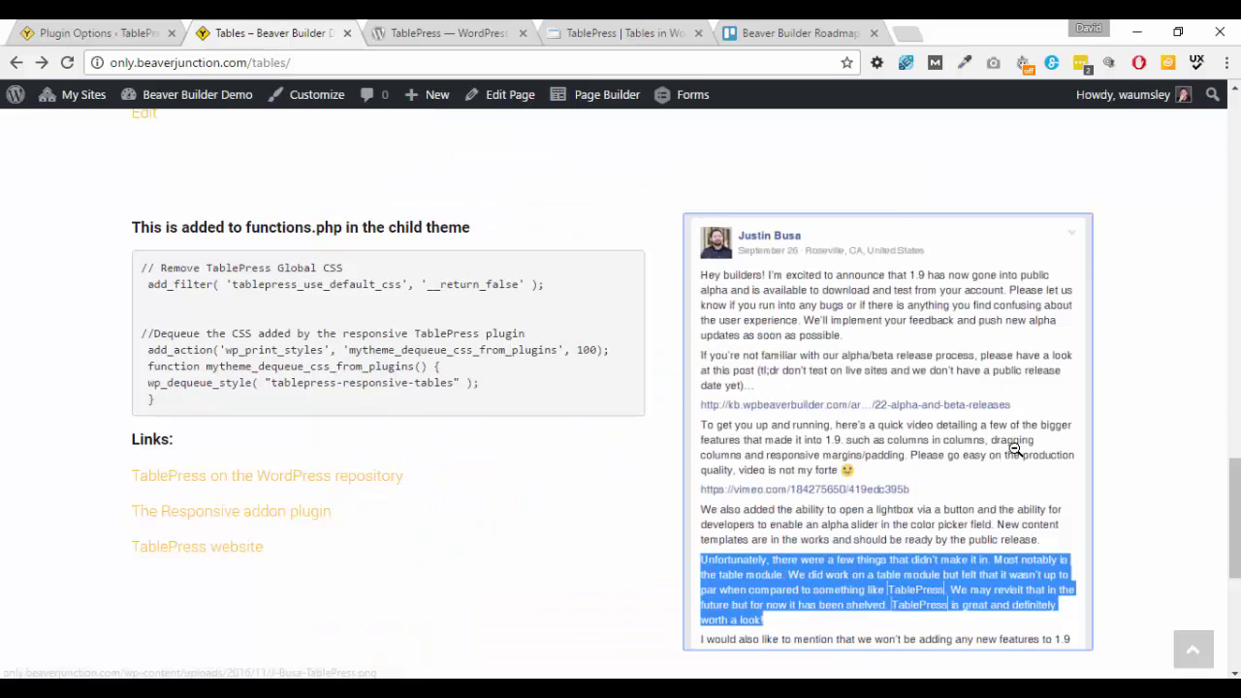
left_click_drag(1235, 506, 1195, 137)
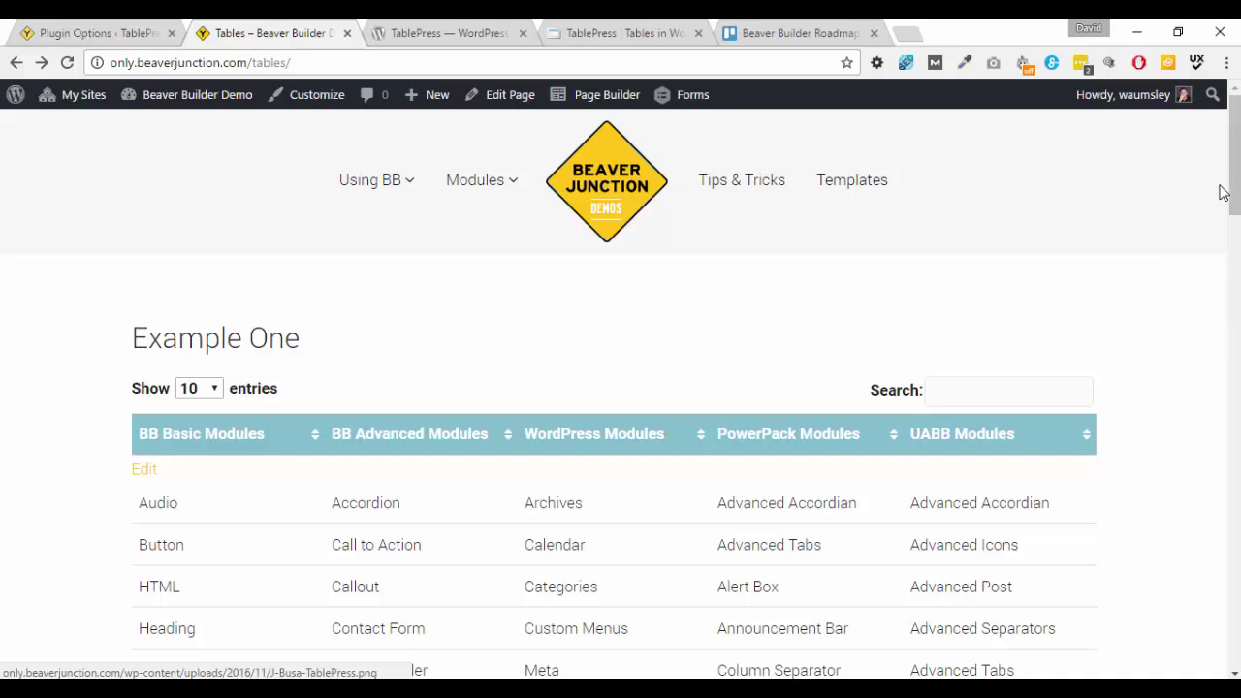
mouse_move(1229, 189)
left_mouse_down()
mouse_move(1229, 264)
mouse_move(1224, 178)
left_mouse_up()
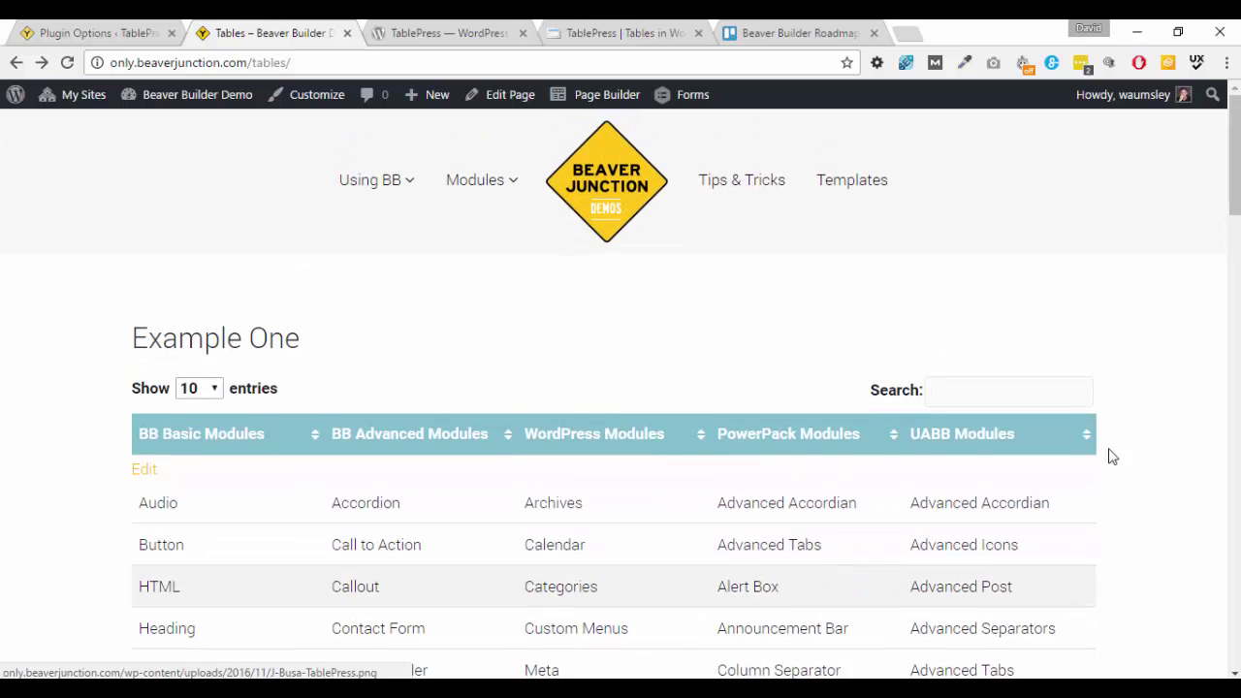
scroll(885, 346, "down", 3)
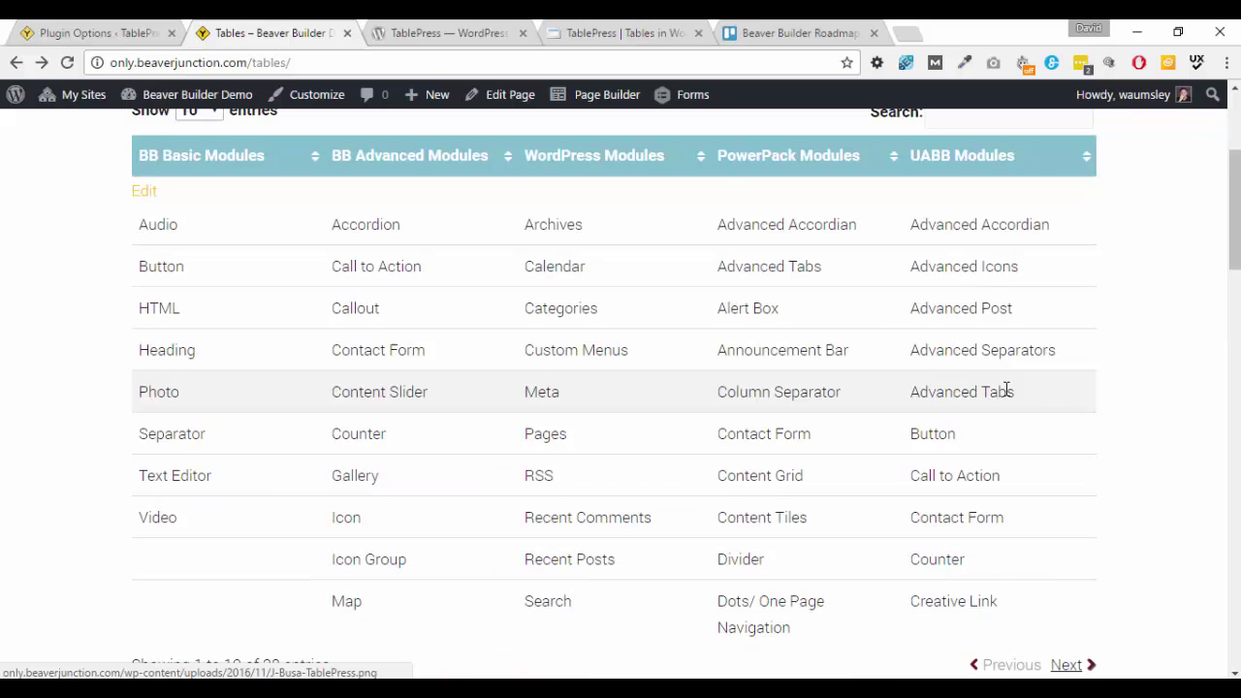
left_click_drag(1229, 259, 1219, 183)
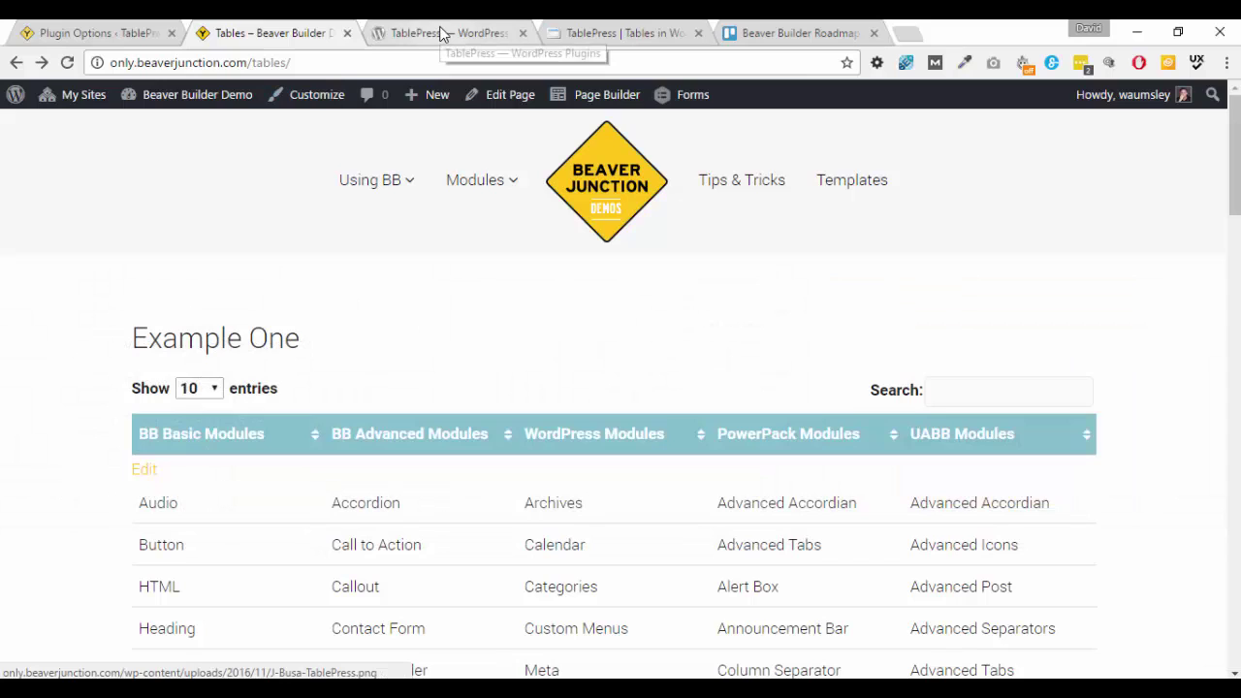
Step: Bring up the TablePress plugin page on WordPress.org and scroll through its description
left_click(441, 34)
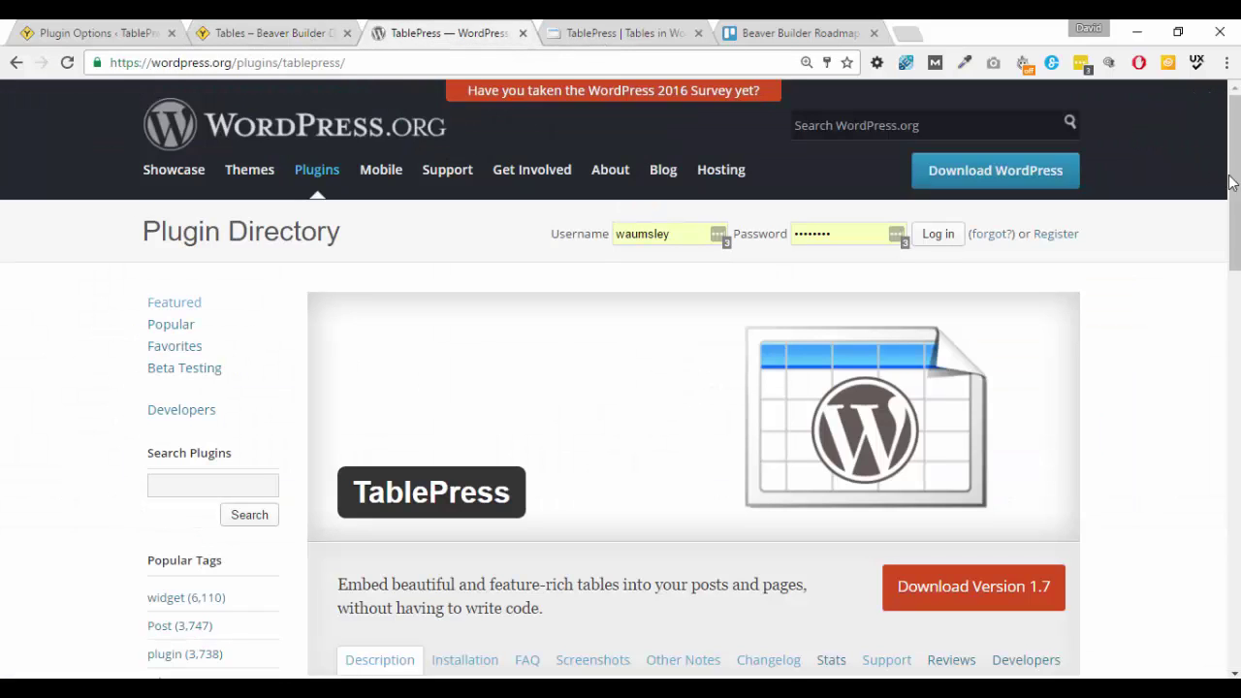
scroll(1229, 182, "down", 3)
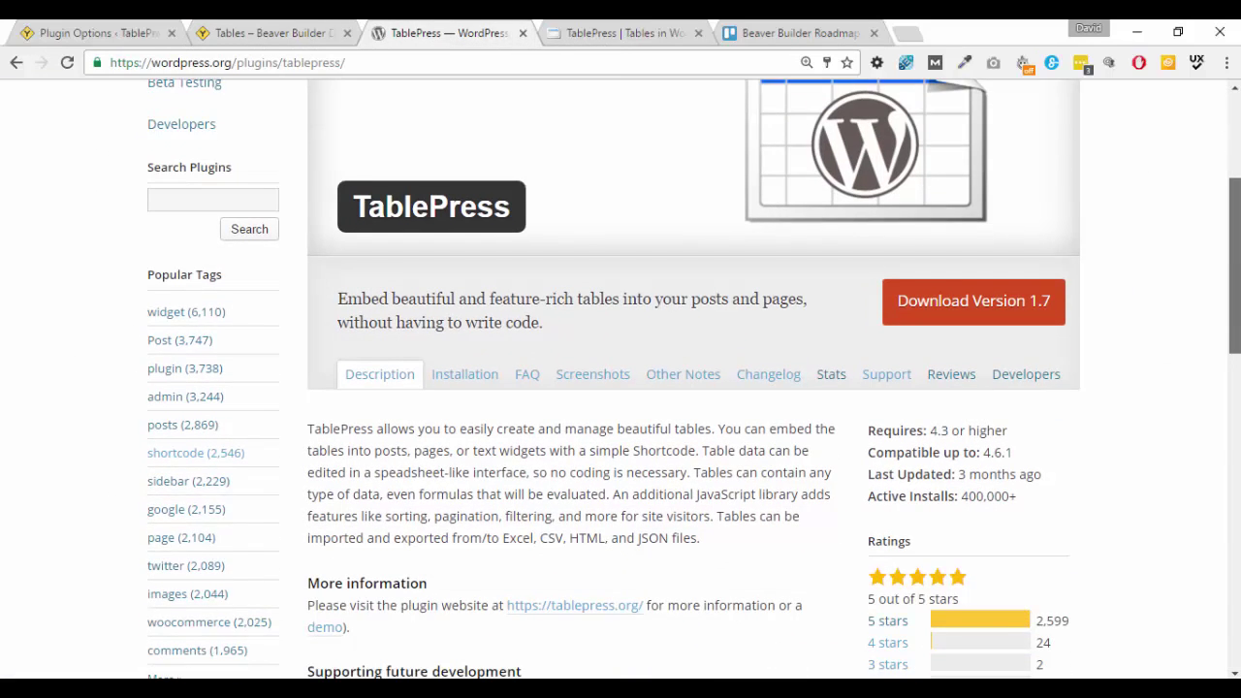
scroll(1229, 183, "down", 1)
scroll(694, 378, "down", 2)
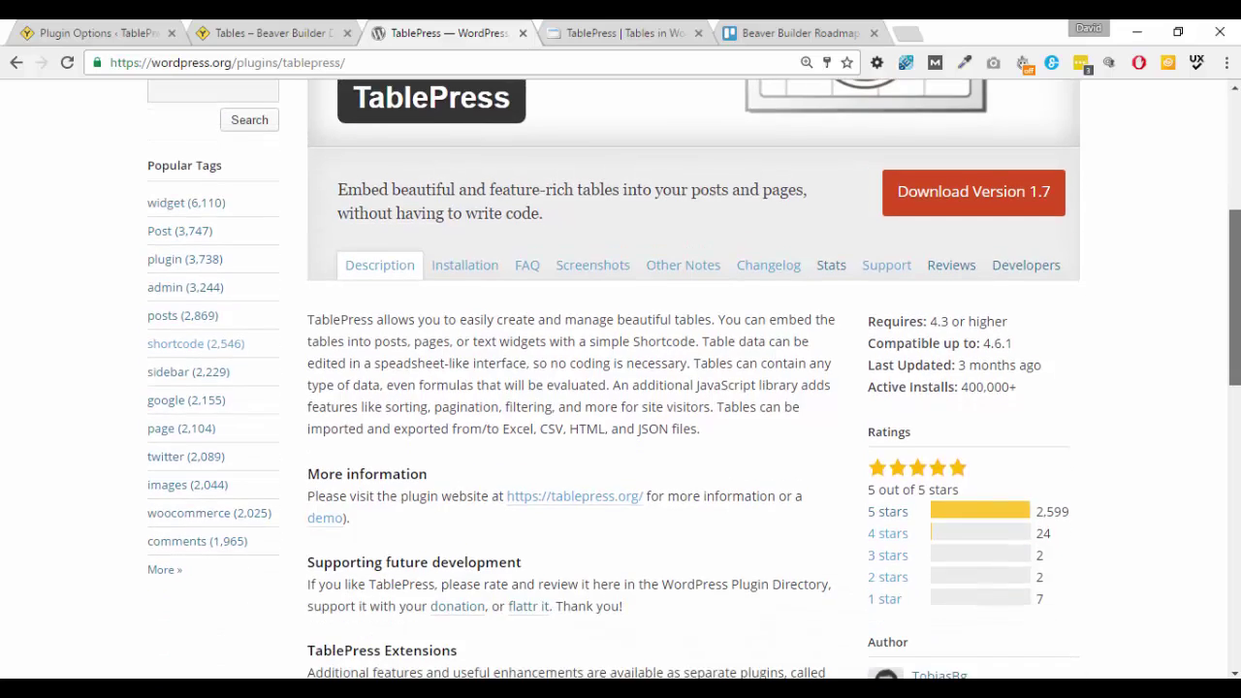
scroll(955, 345, "up", 1)
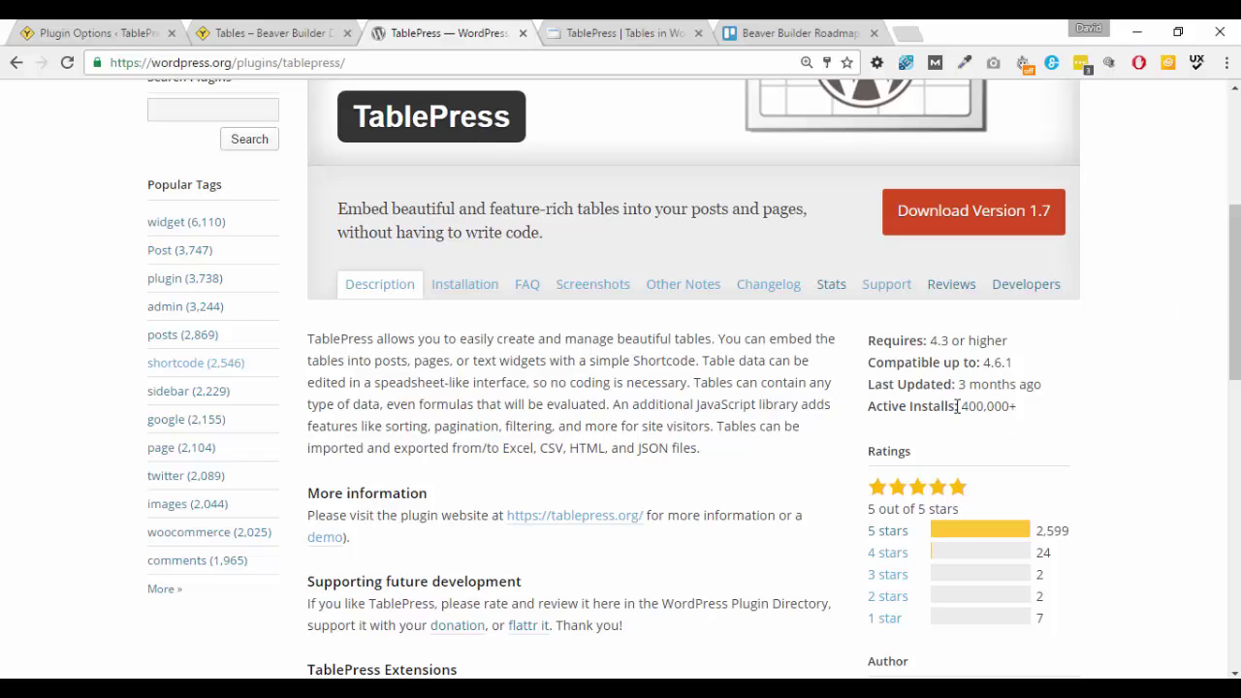
Step: Highlight the 400,000+ active installs, the 3-months-ago update and 272 of 290 resolved threads
left_click_drag(957, 406, 1029, 414)
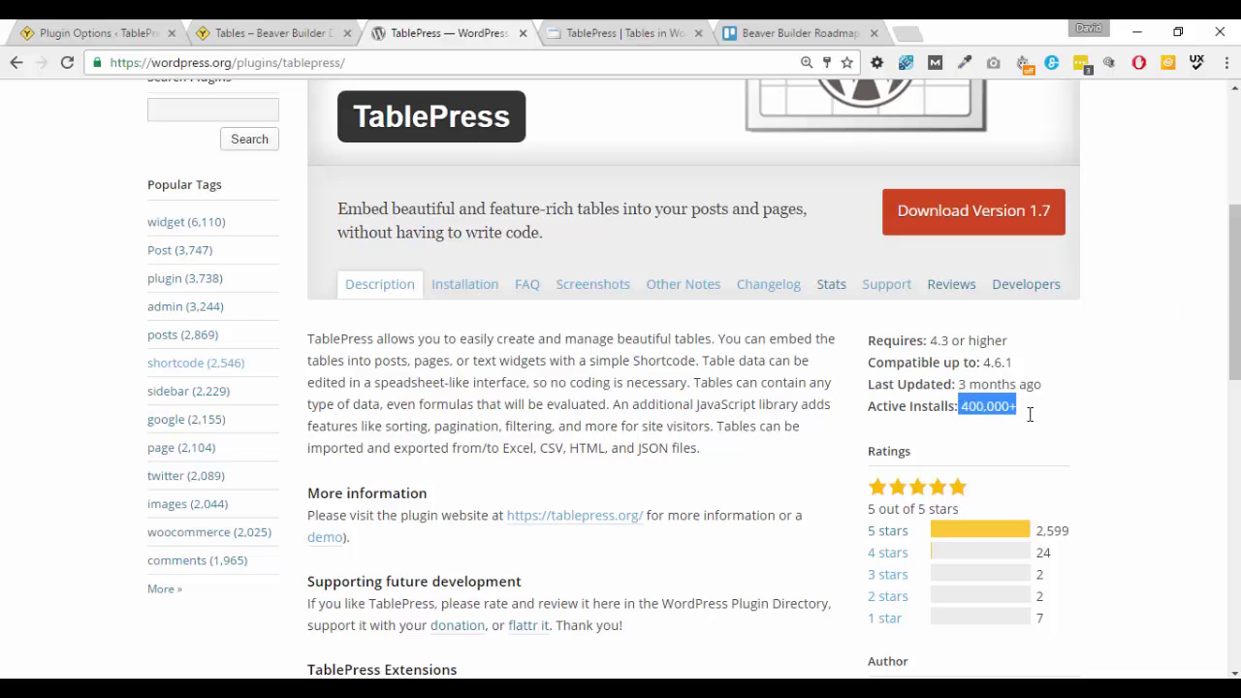
left_click(1079, 402)
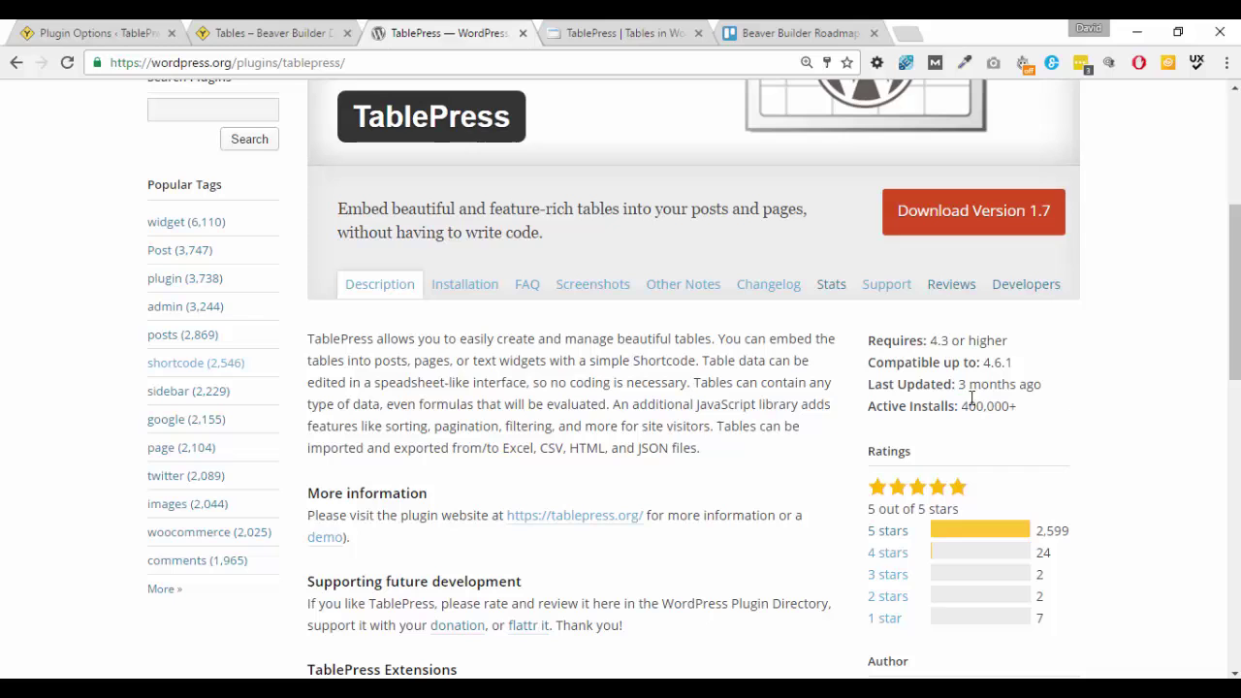
left_click_drag(959, 384, 1043, 386)
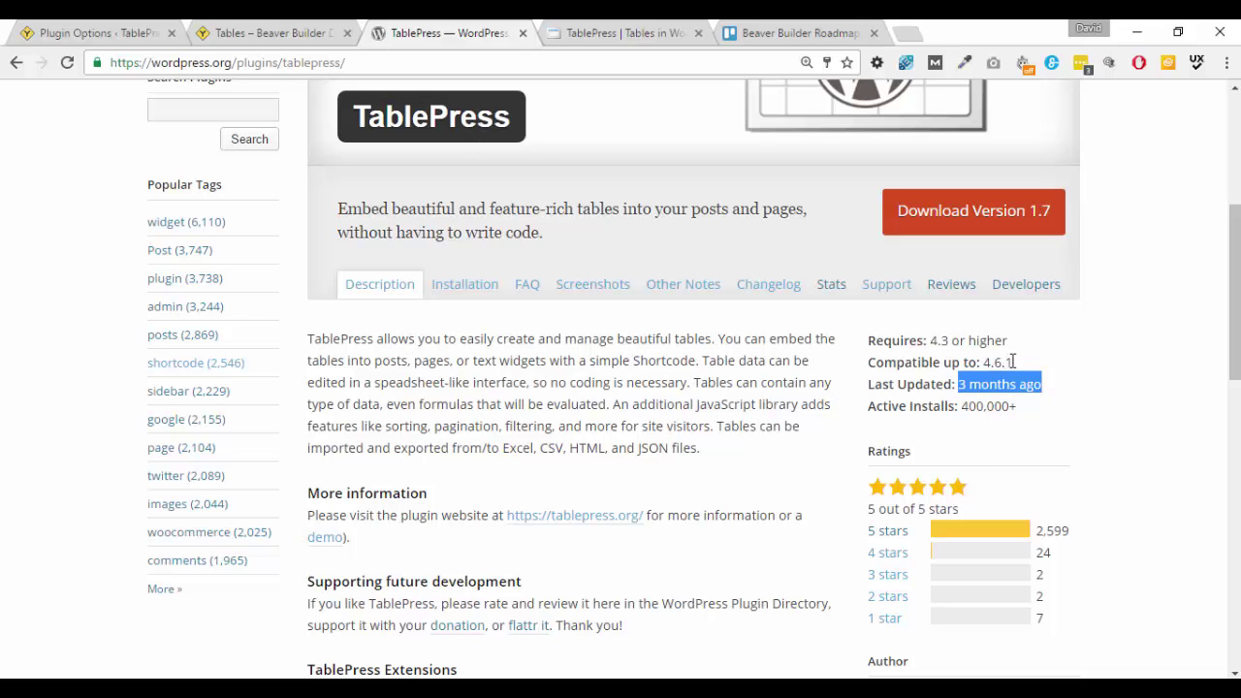
scroll(1124, 371, "down", 2)
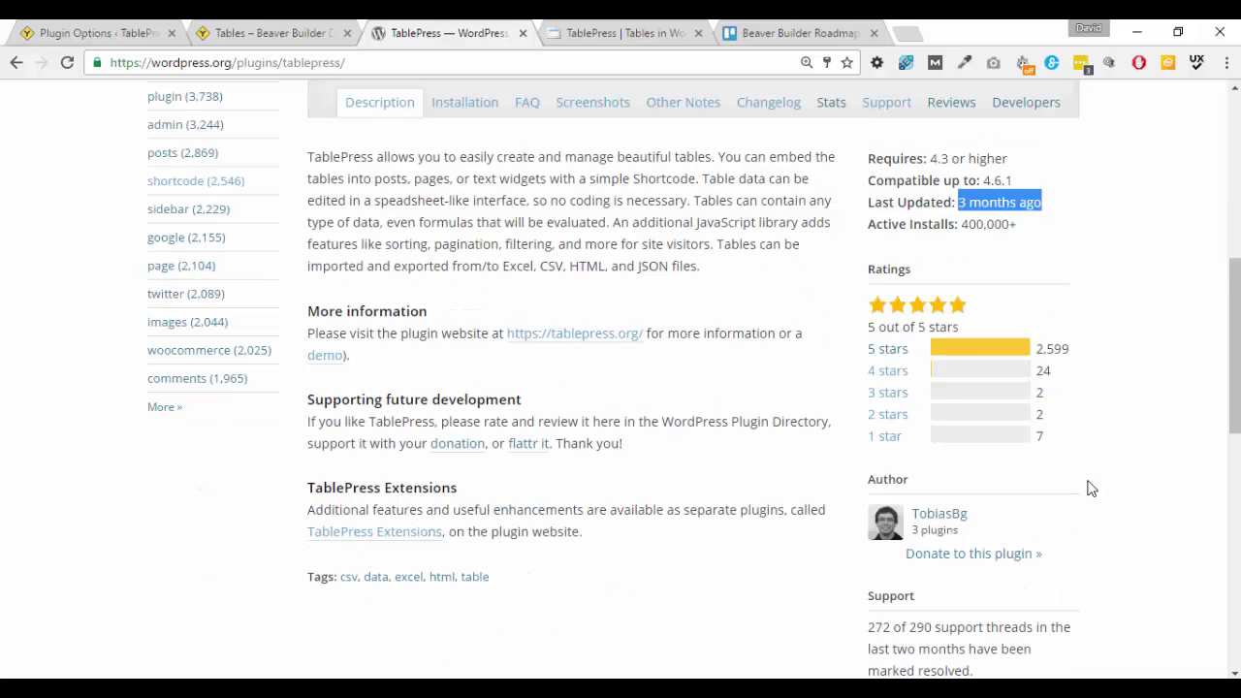
scroll(1089, 488, "down", 3)
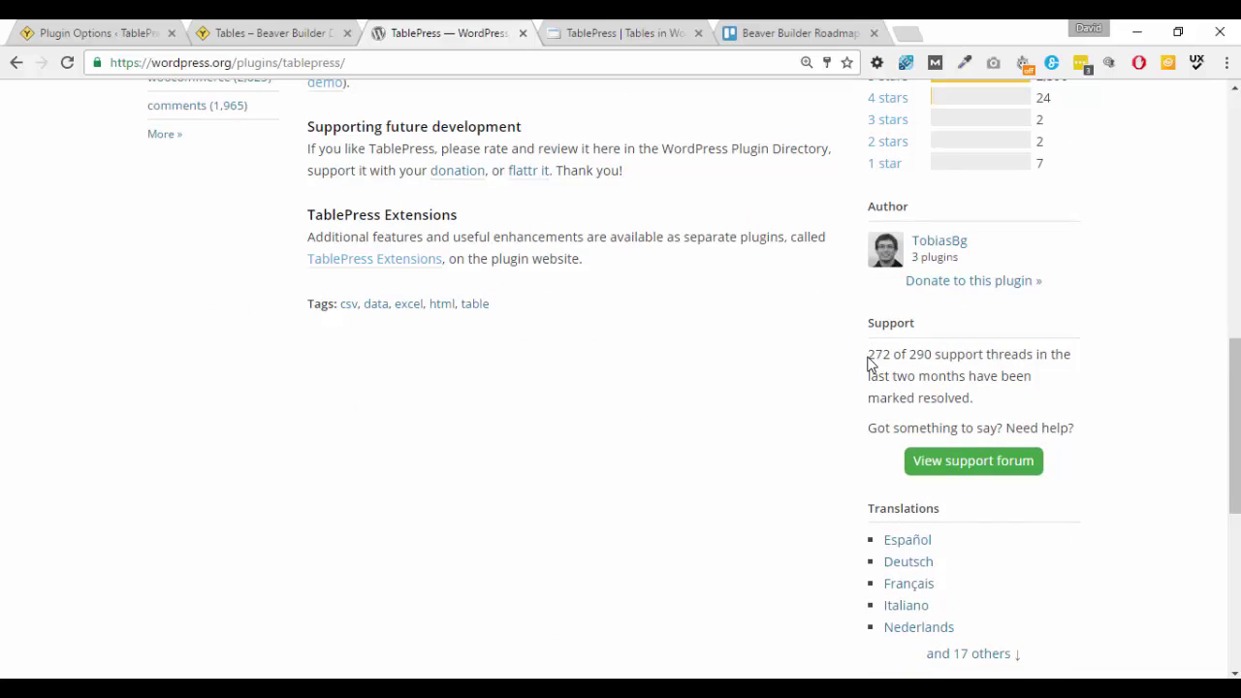
left_click_drag(868, 363, 935, 354)
left_click(1136, 387)
Step: Scroll further down the plugin page to review its remaining details
scroll(1137, 390, "up", 2)
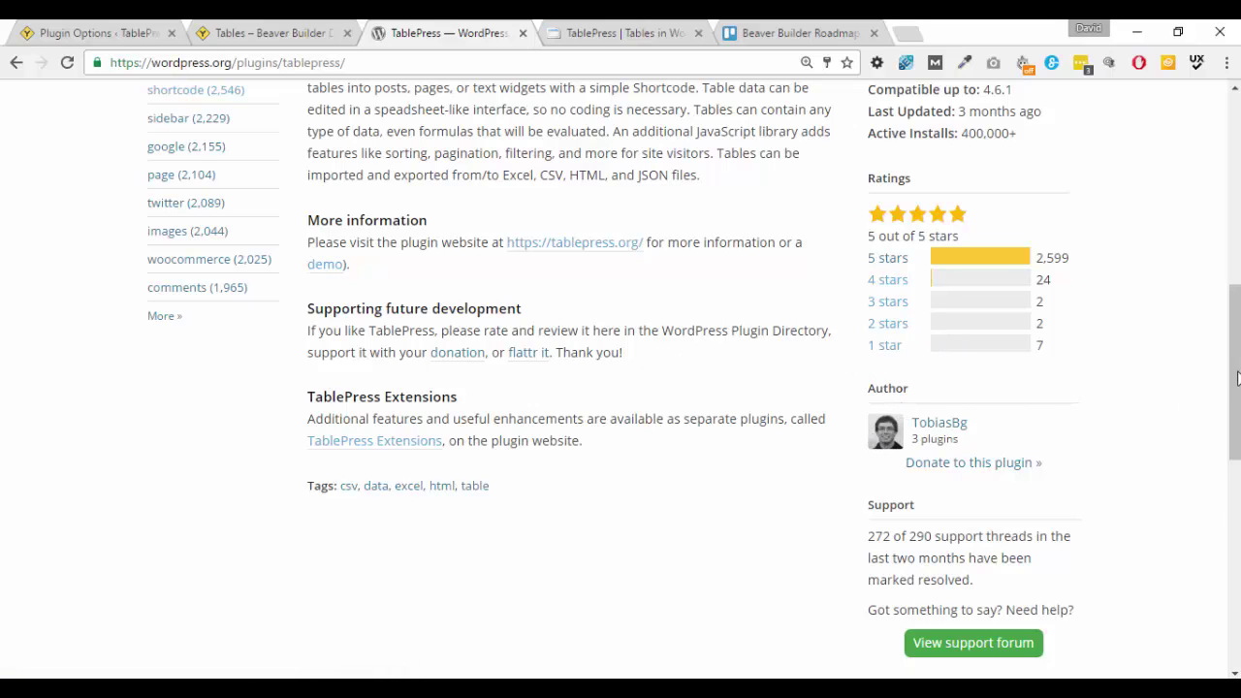
left_click_drag(1235, 386, 1235, 279)
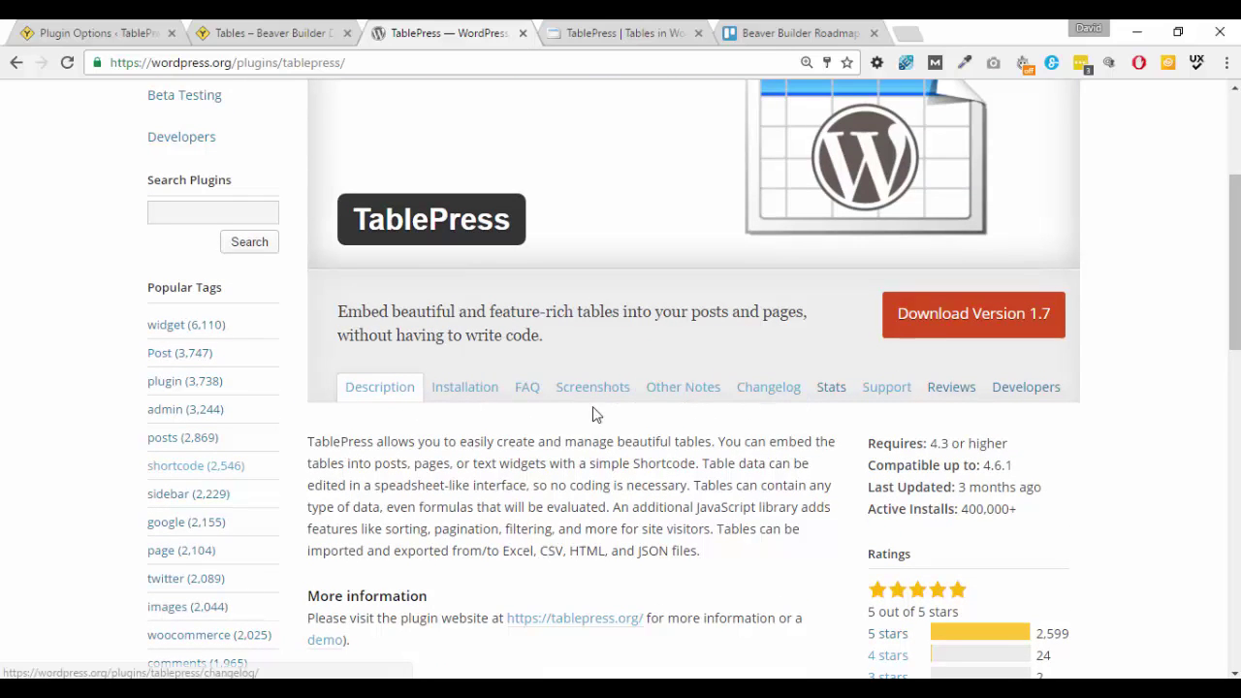
scroll(619, 459, "down", 1)
scroll(619, 458, "down", 1)
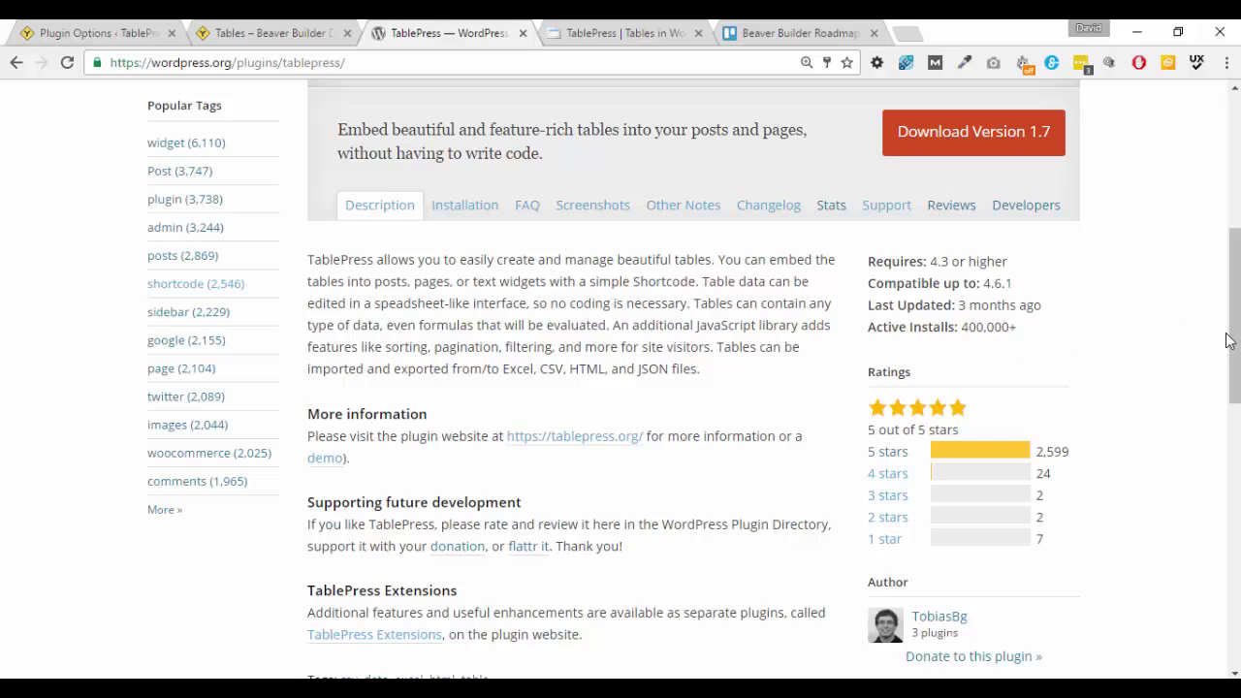
scroll(979, 426, "down", 2)
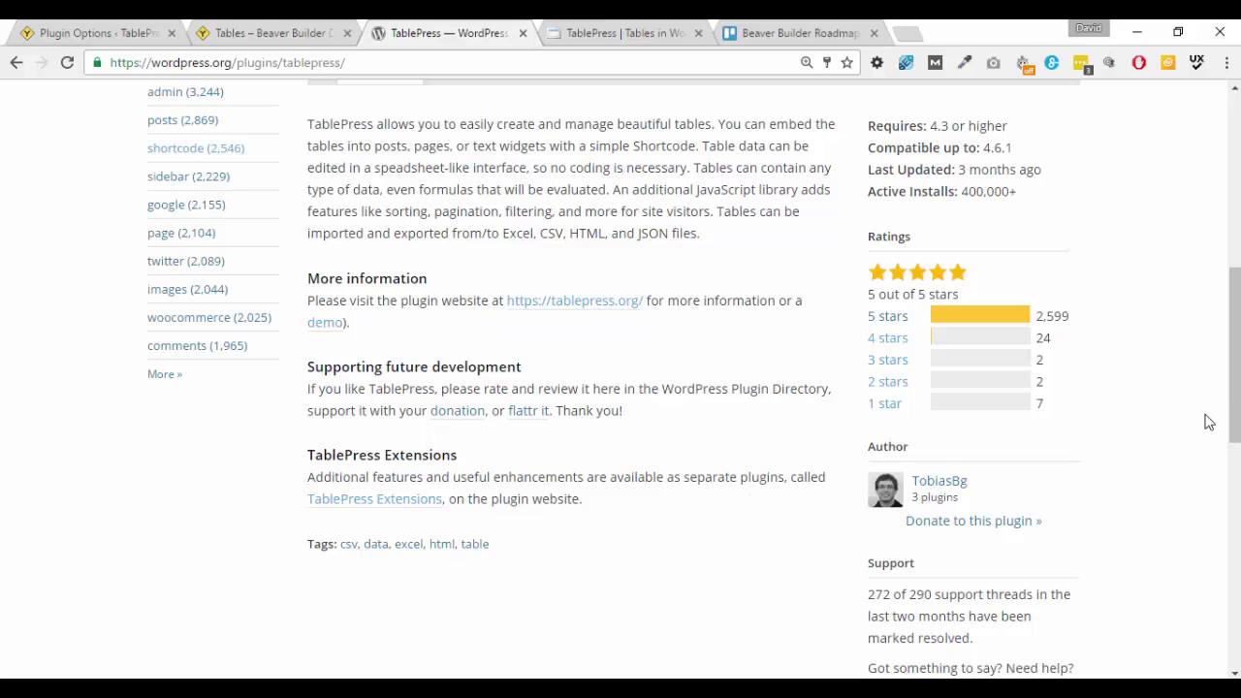
left_click_drag(1230, 399, 1231, 415)
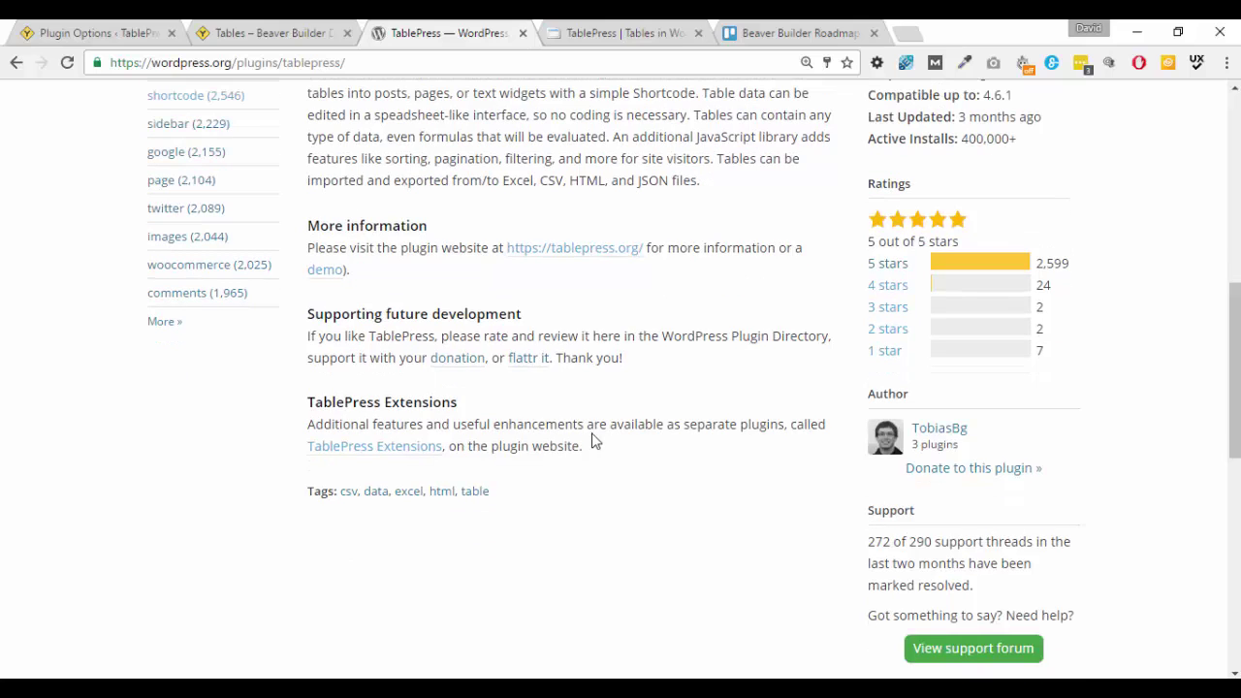
Step: Read the tablepress.org home page down to About the Developer and scroll back up
left_click(589, 33)
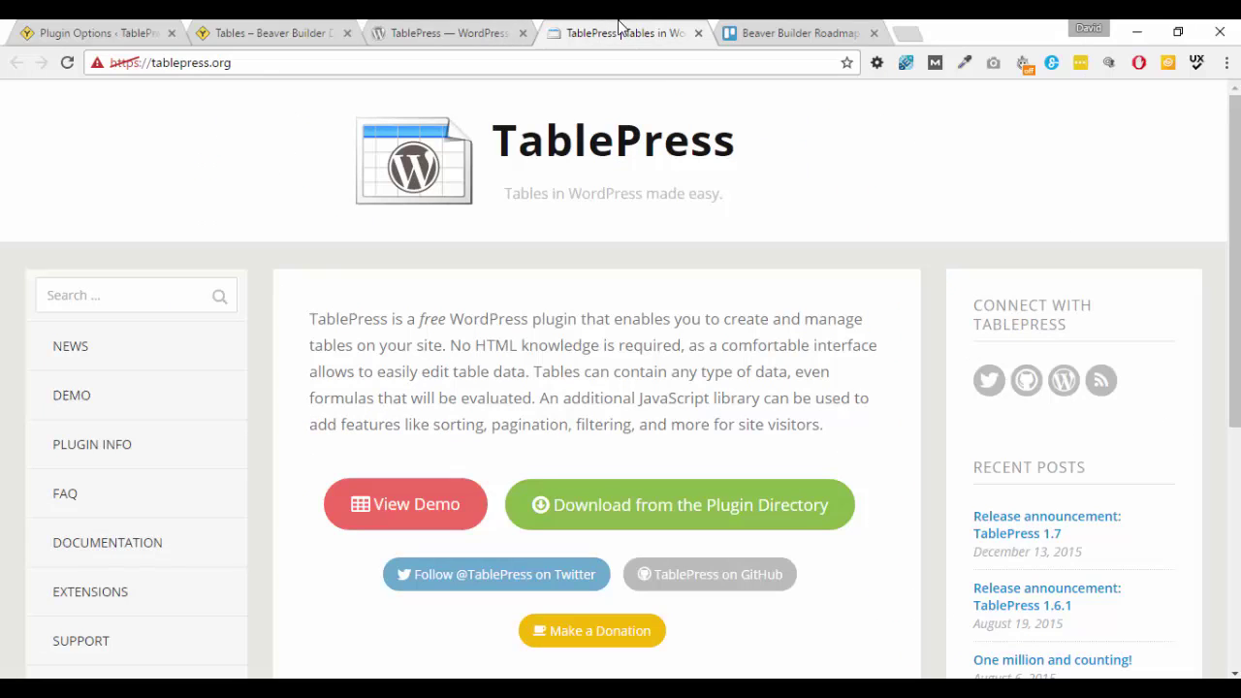
left_click(461, 37)
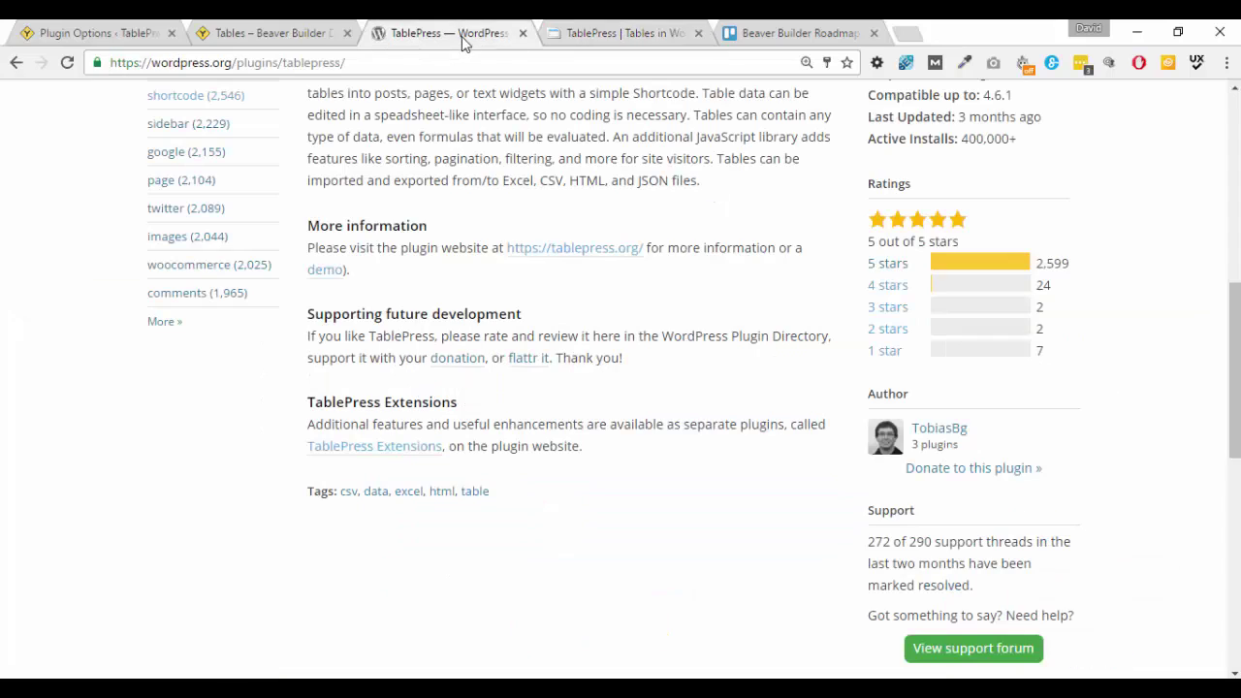
left_click(592, 35)
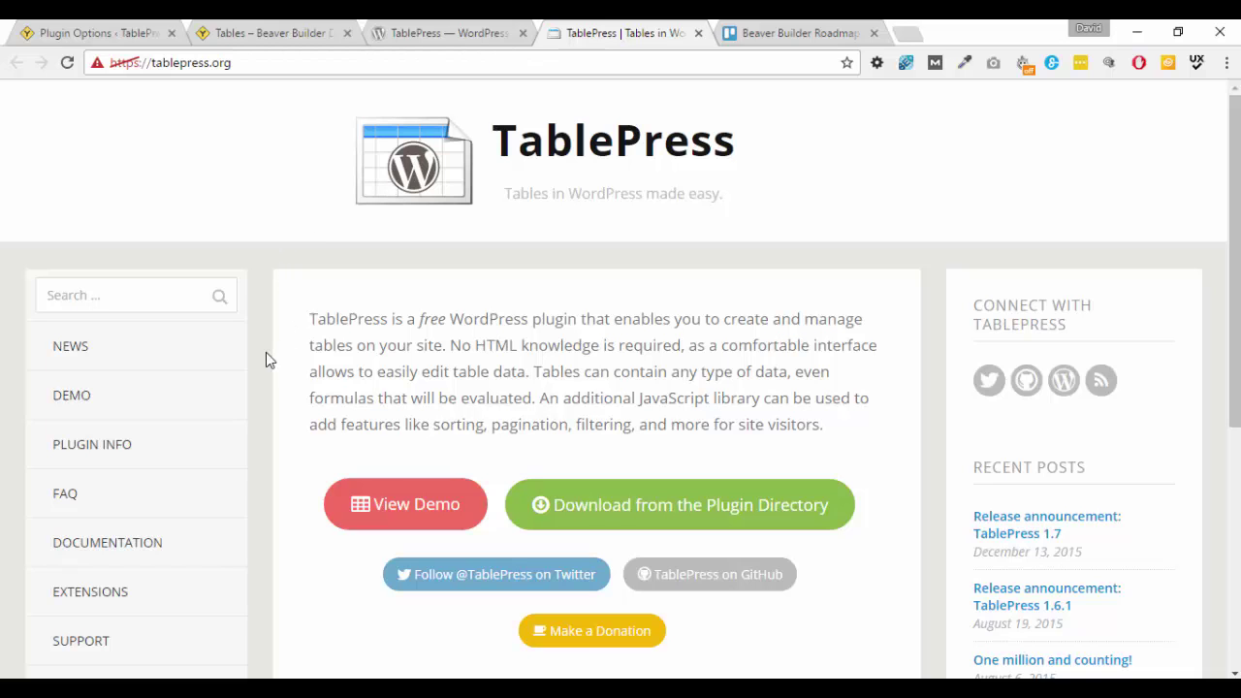
scroll(266, 352, "down", 1)
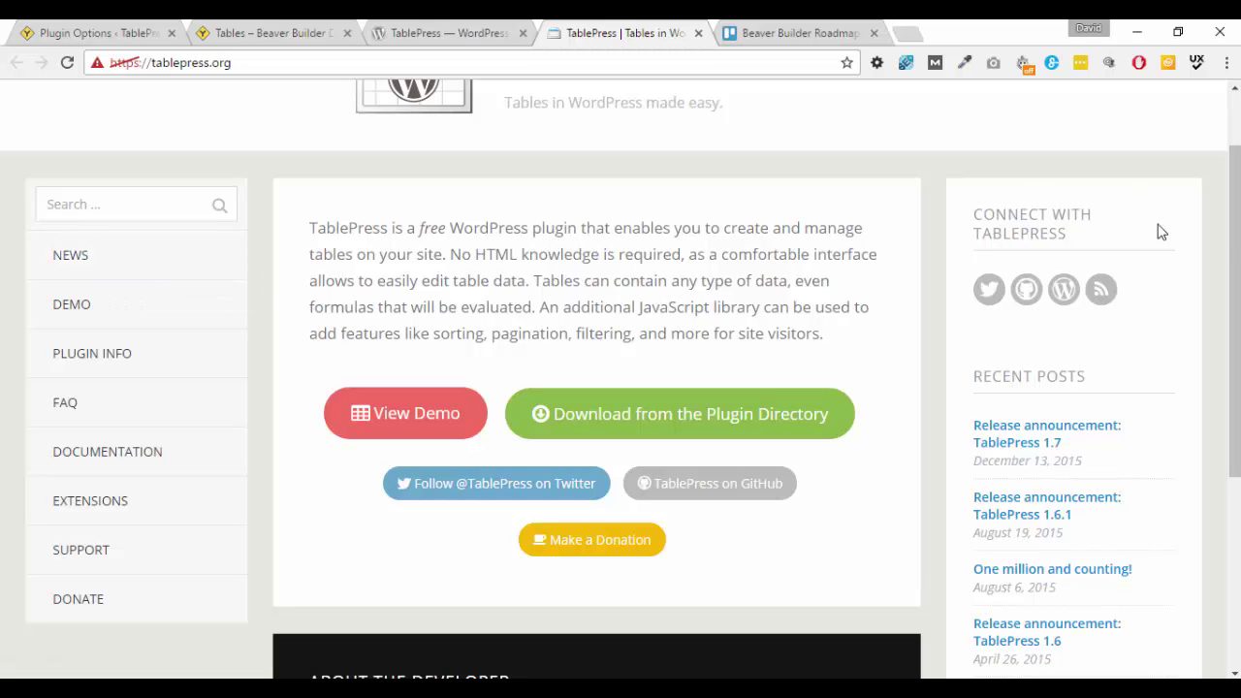
left_click_drag(1229, 240, 1236, 433)
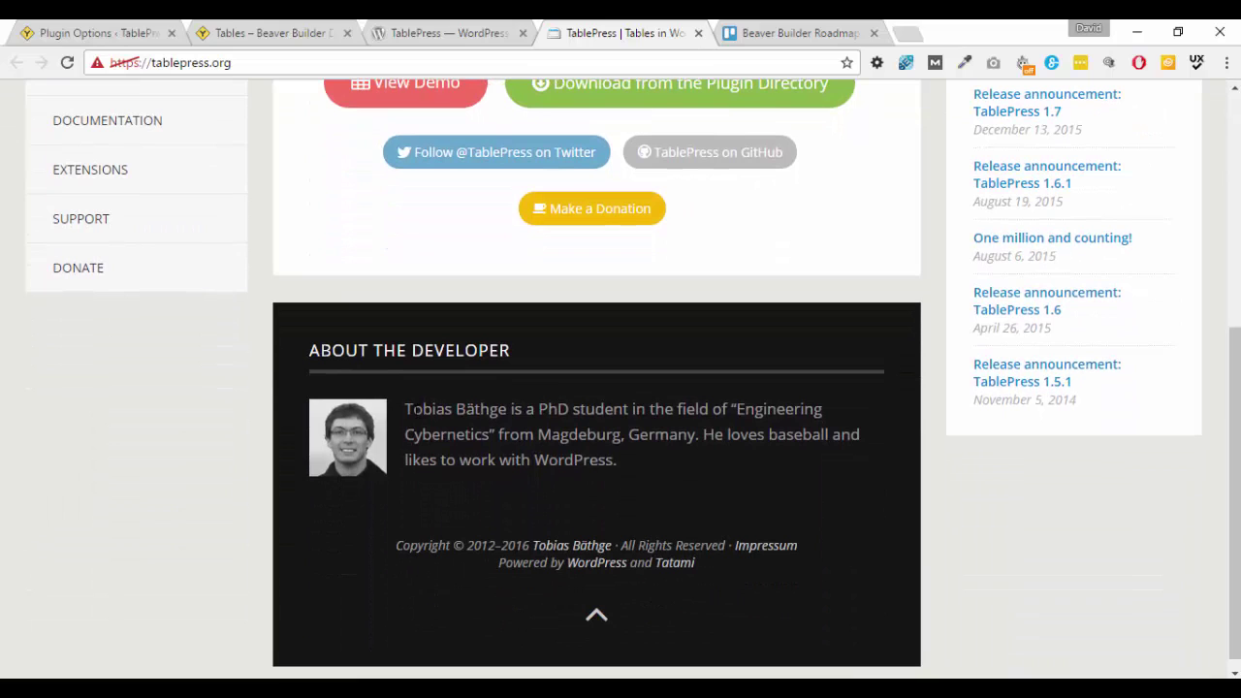
left_click_drag(414, 409, 433, 409)
scroll(958, 560, "up", 4)
scroll(962, 565, "up", 1)
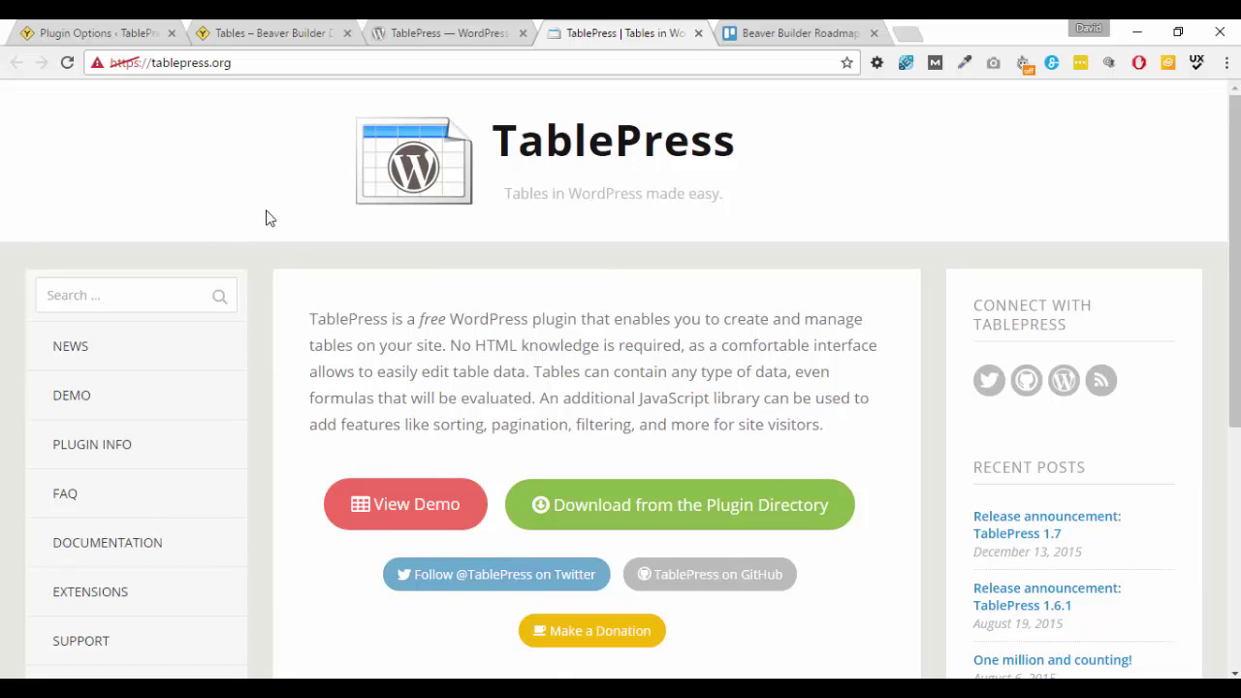
Step: Change the TablePress Admin menu entry option from Top-Level (middle) to Tools
left_click(105, 34)
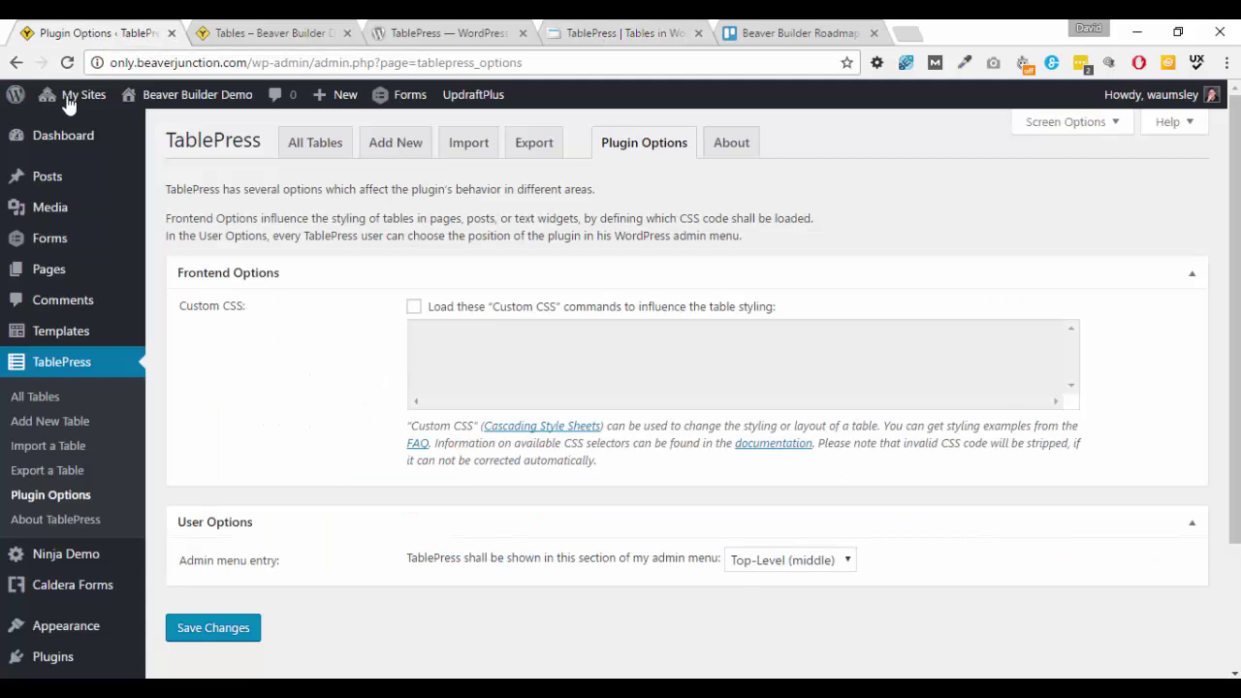
scroll(235, 352, "down", 1)
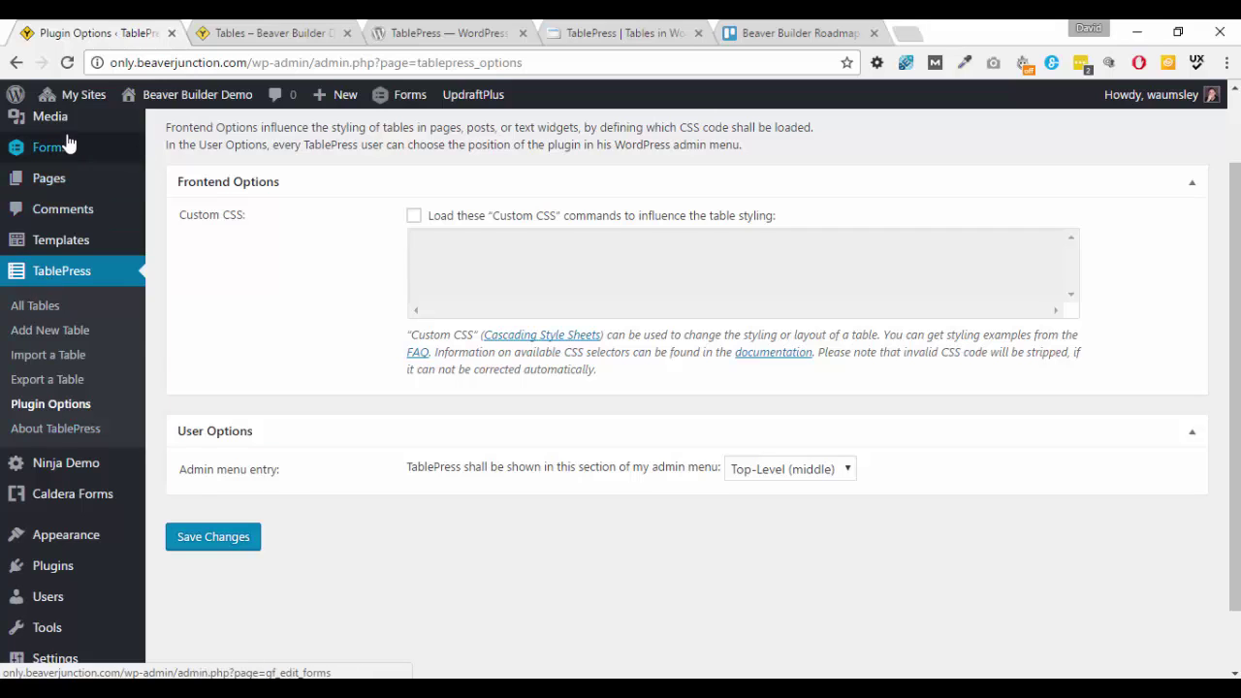
left_click(849, 473)
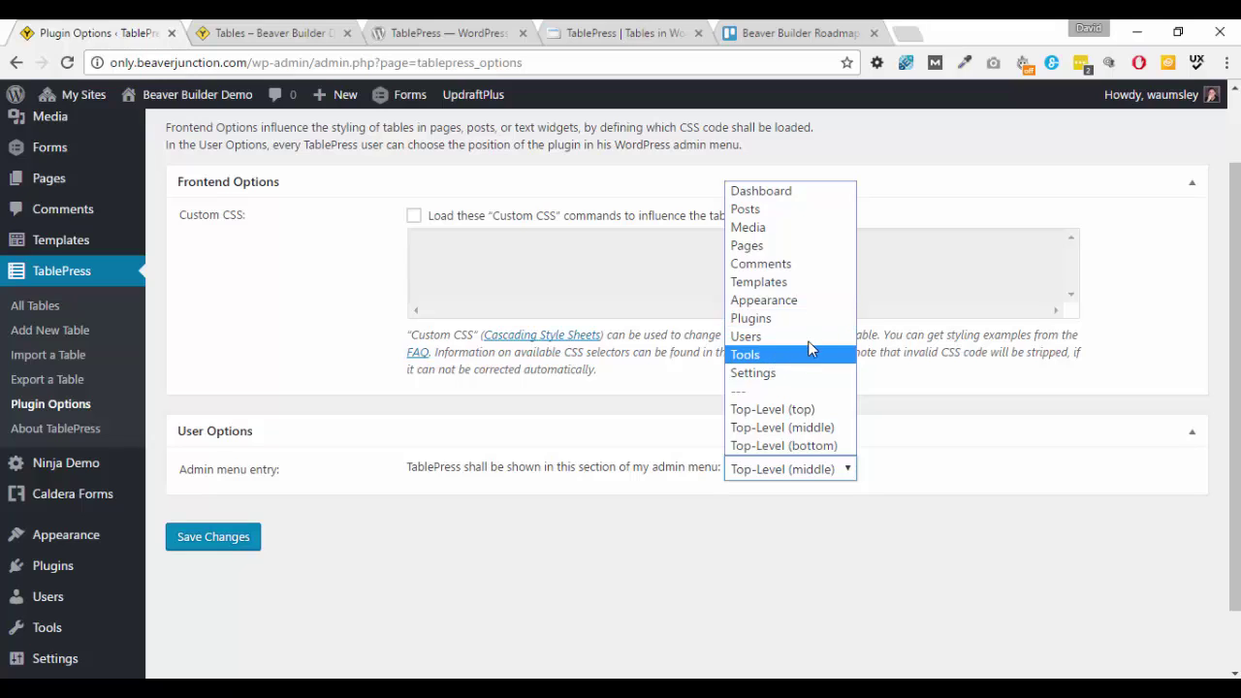
left_click(753, 358)
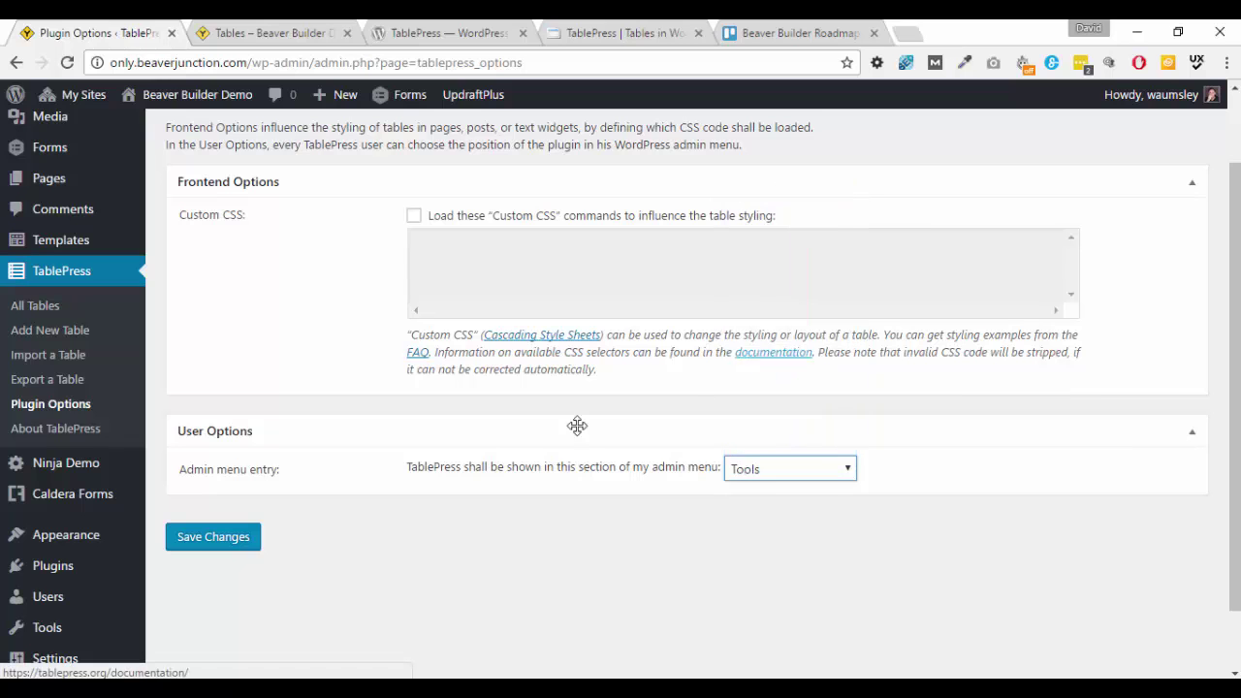
Step: Save the Plugin Options and scroll the reloaded page now under Tools
left_click(221, 541)
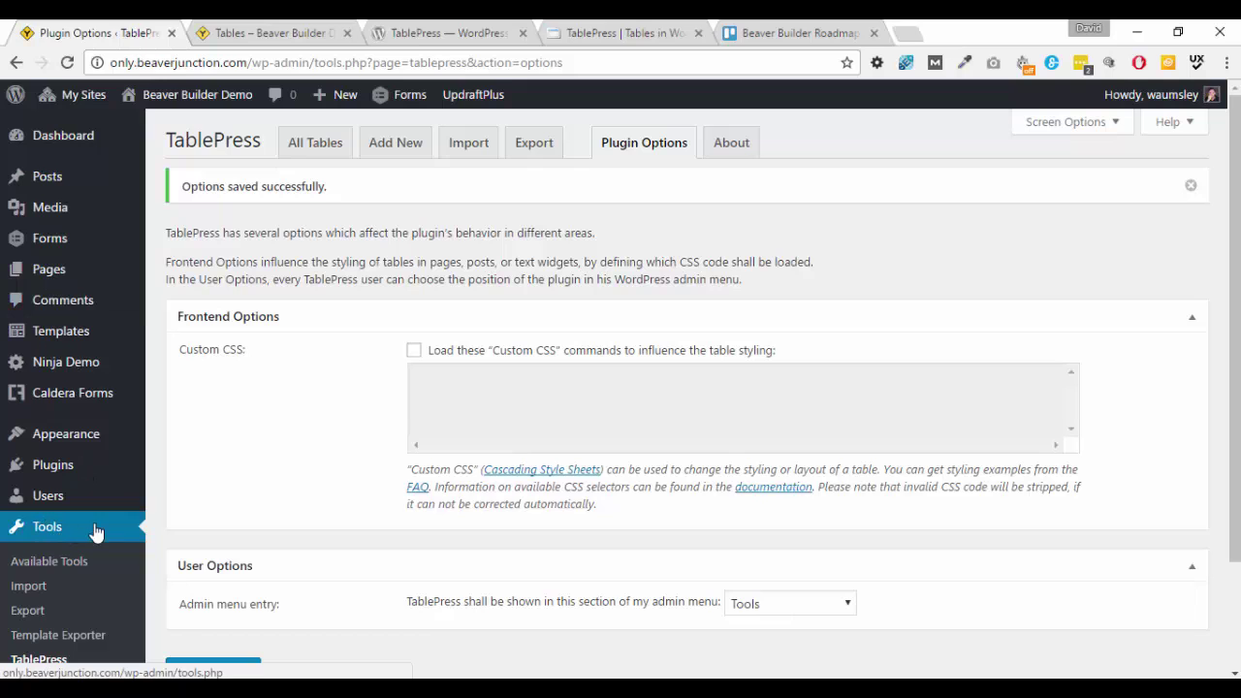
scroll(87, 586, "down", 2)
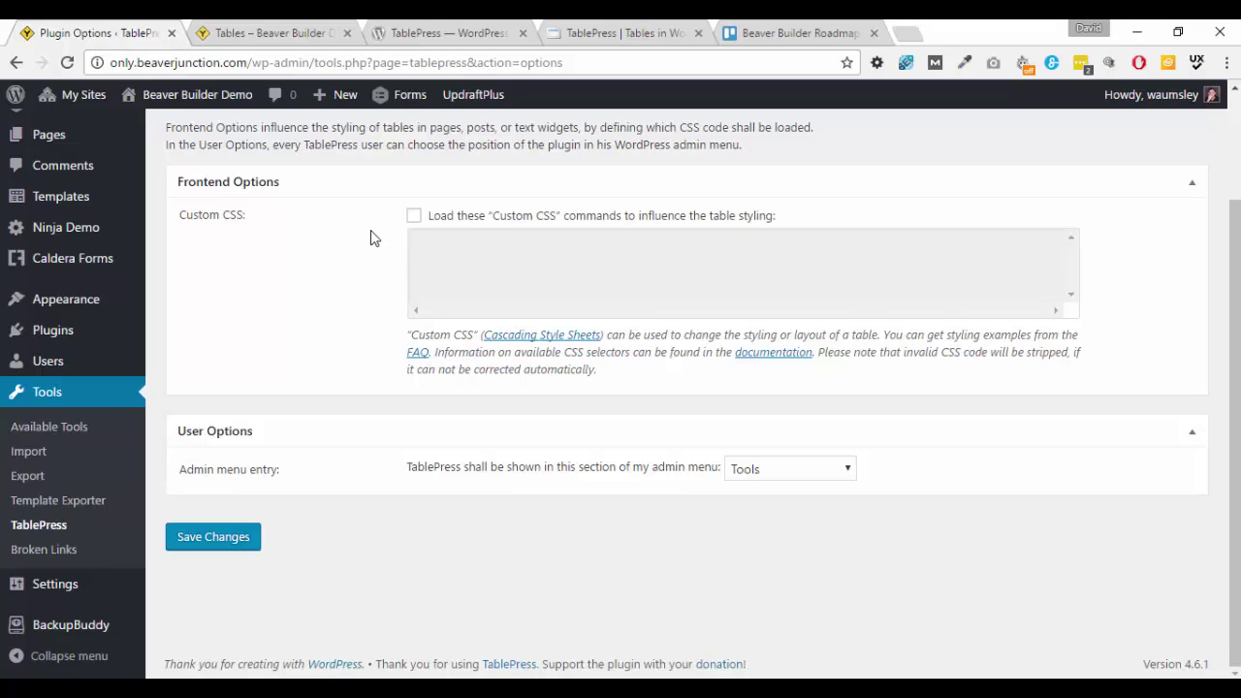
Step: Review the Tables page, highlight its add_filter code sample, and edit it in Beaver Builder
left_click(250, 36)
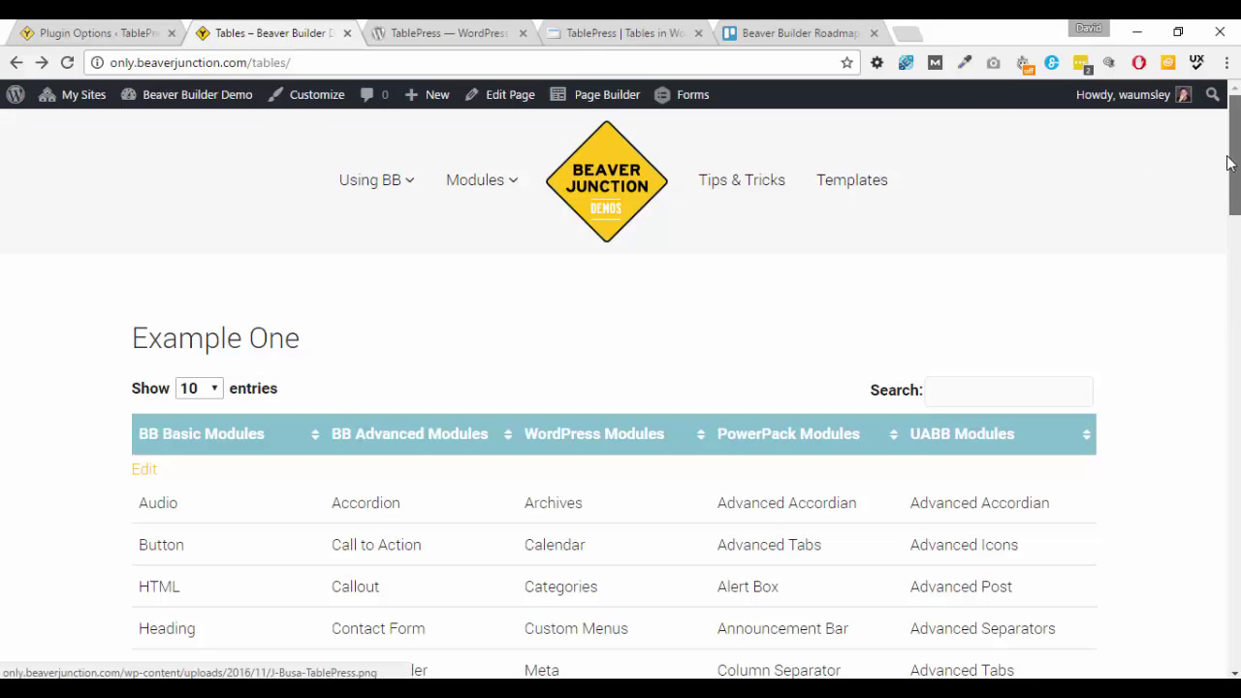
left_click_drag(1230, 152, 1185, 529)
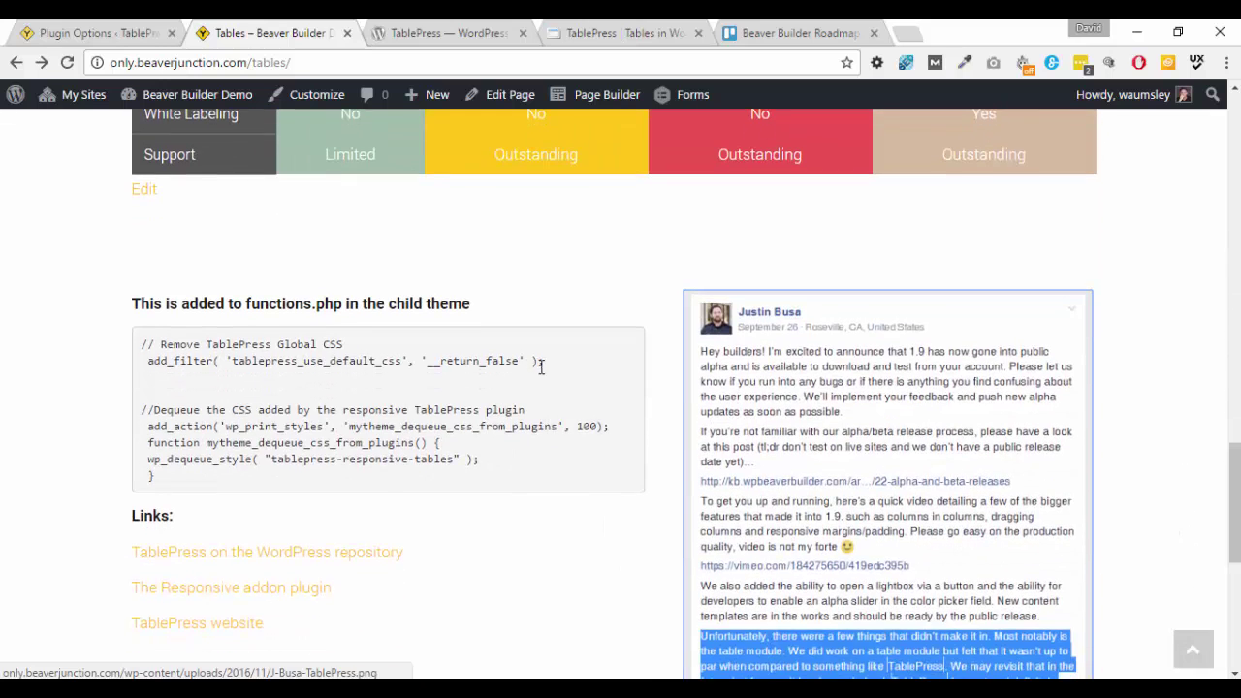
left_click_drag(542, 362, 140, 346)
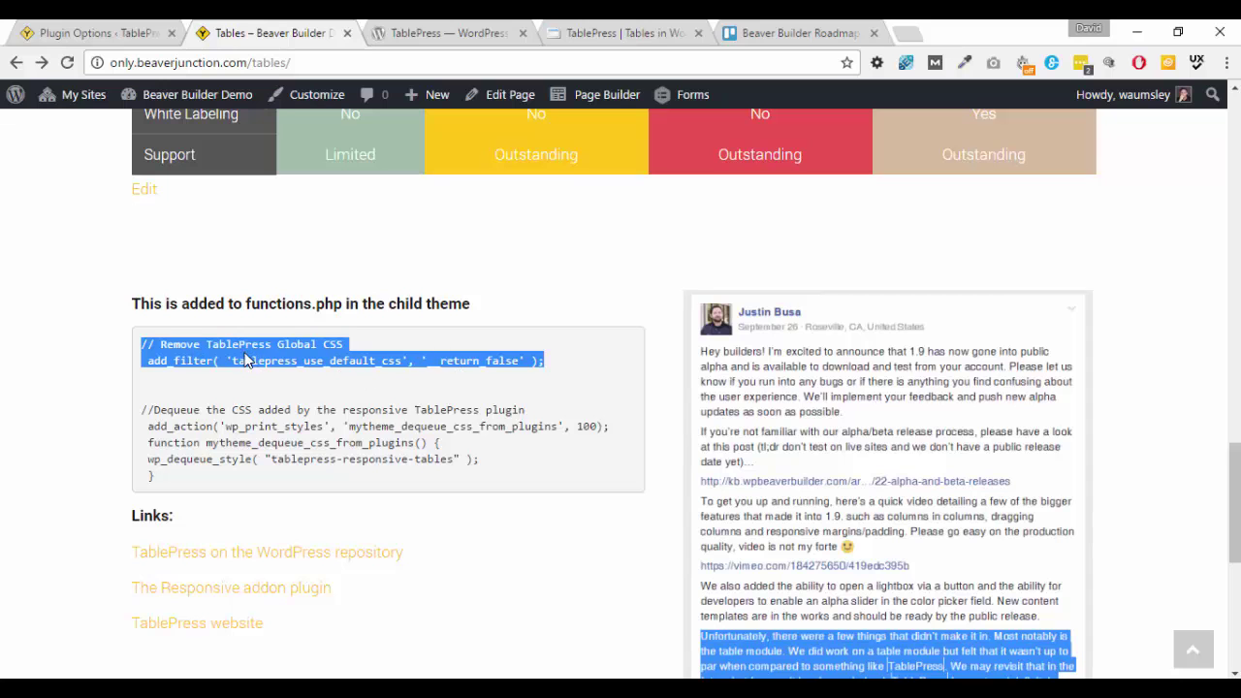
left_click_drag(1234, 455, 1213, 122)
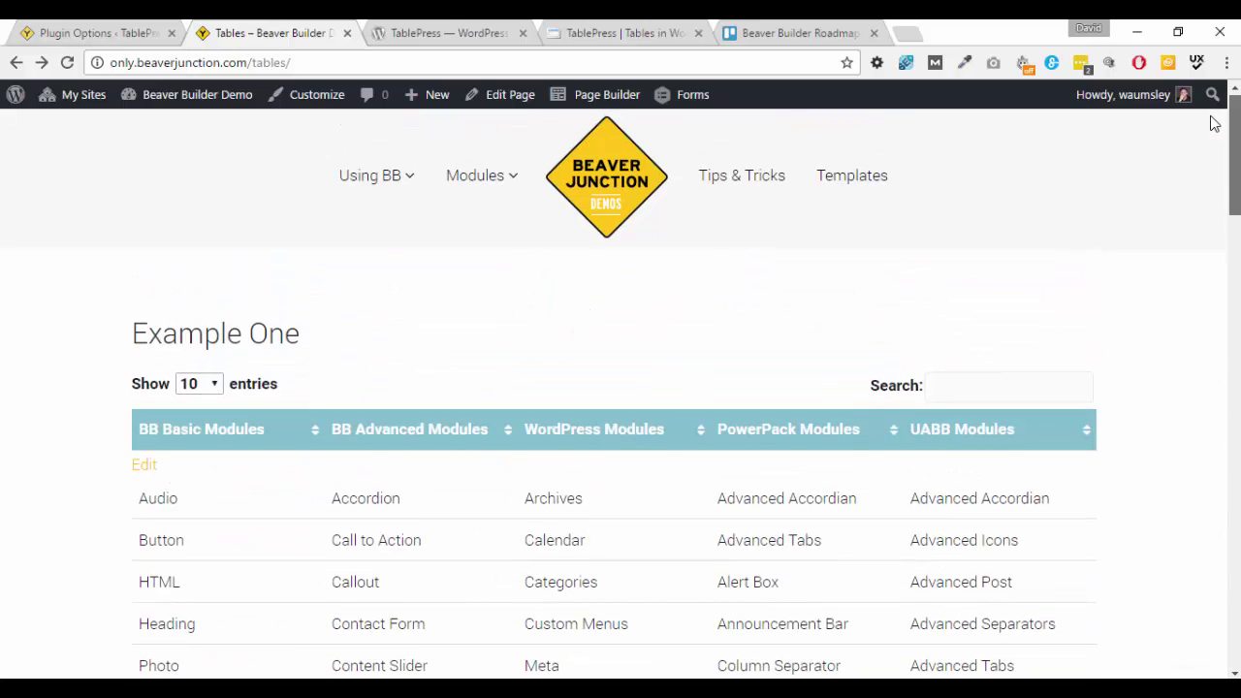
left_click(596, 98)
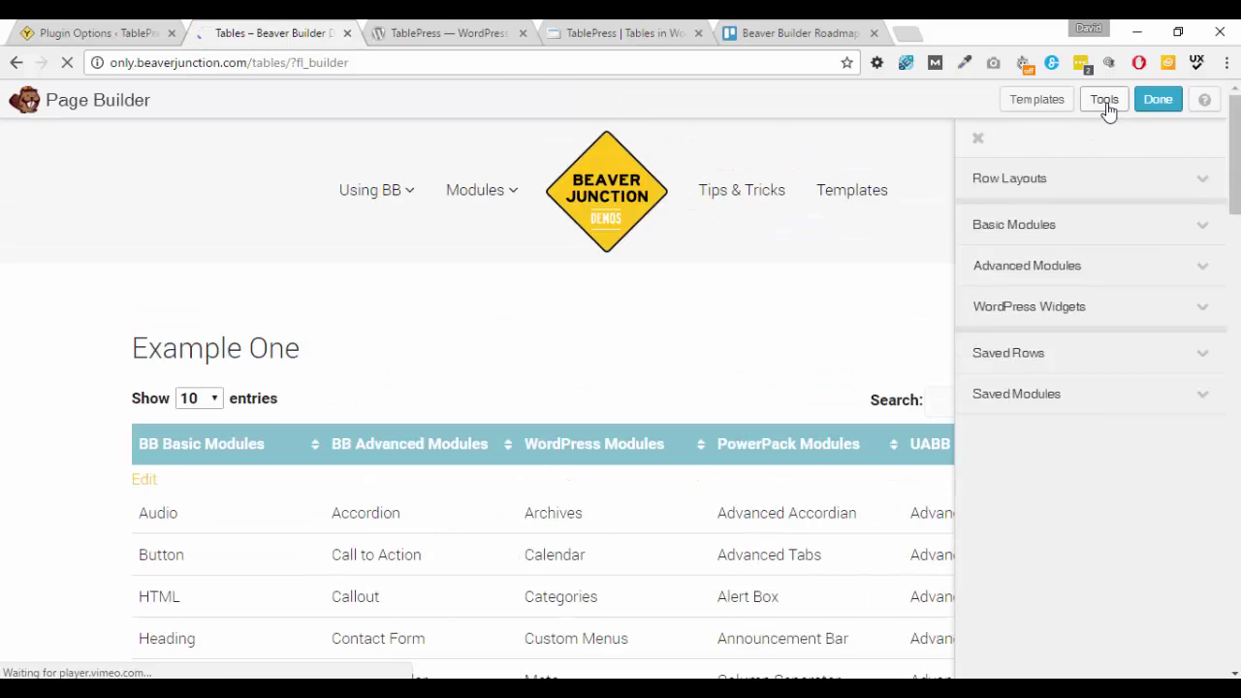
Step: Look through the TablePress styling rules in Layout CSS / Javascript
left_click(1105, 101)
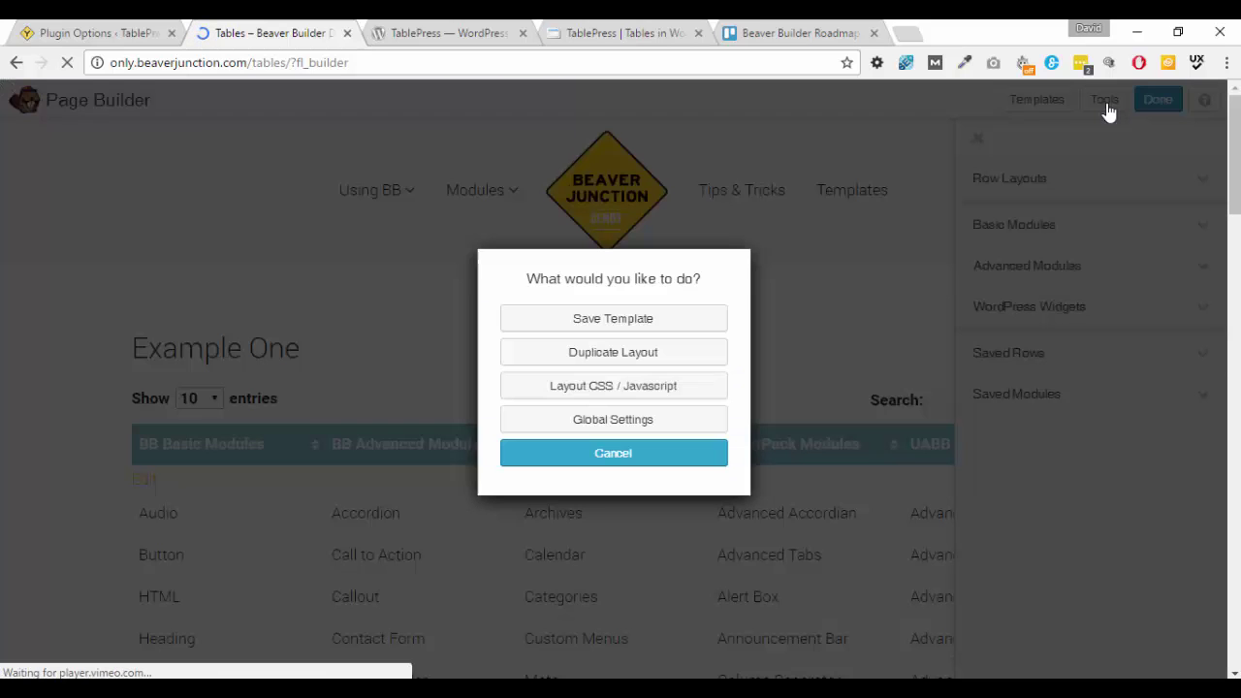
left_click(607, 387)
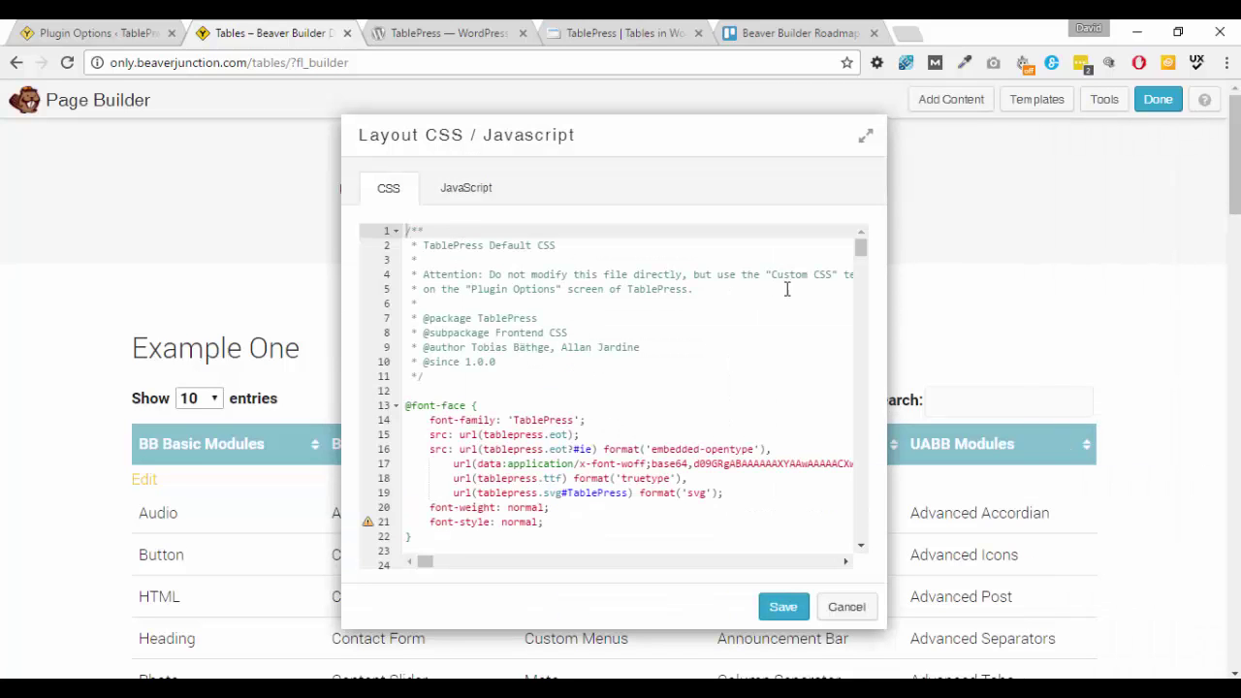
left_click_drag(541, 259, 836, 354)
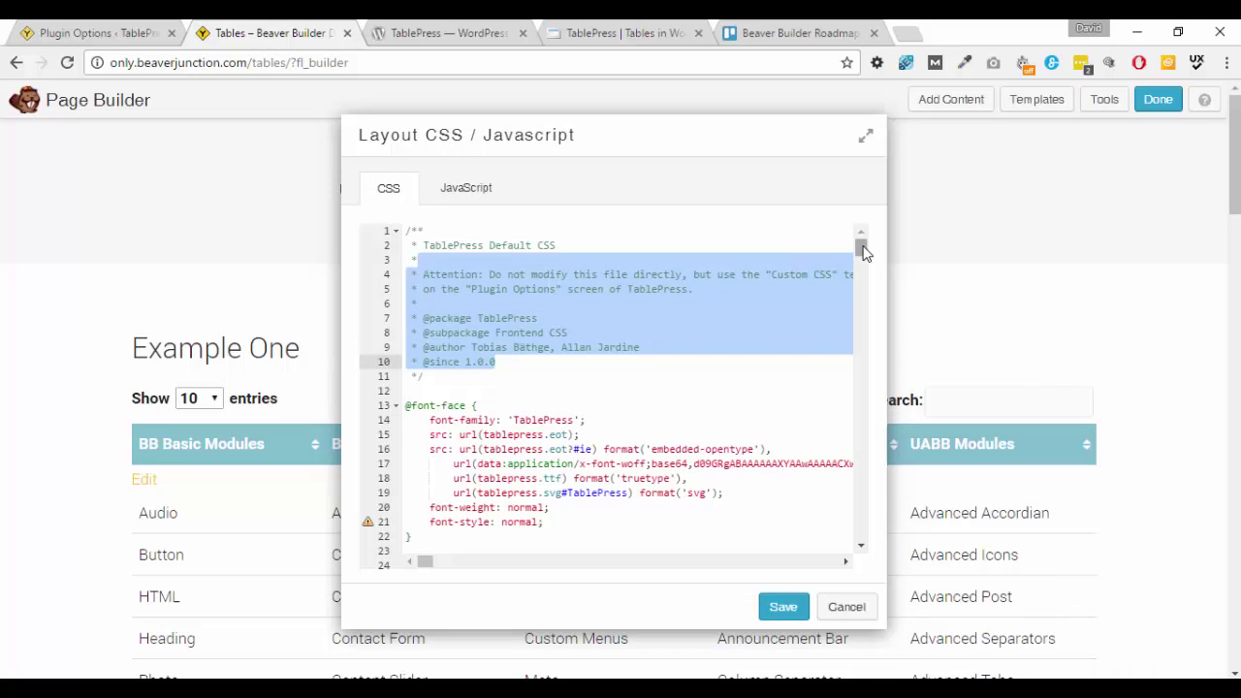
left_click_drag(864, 252, 862, 508)
left_click(573, 330)
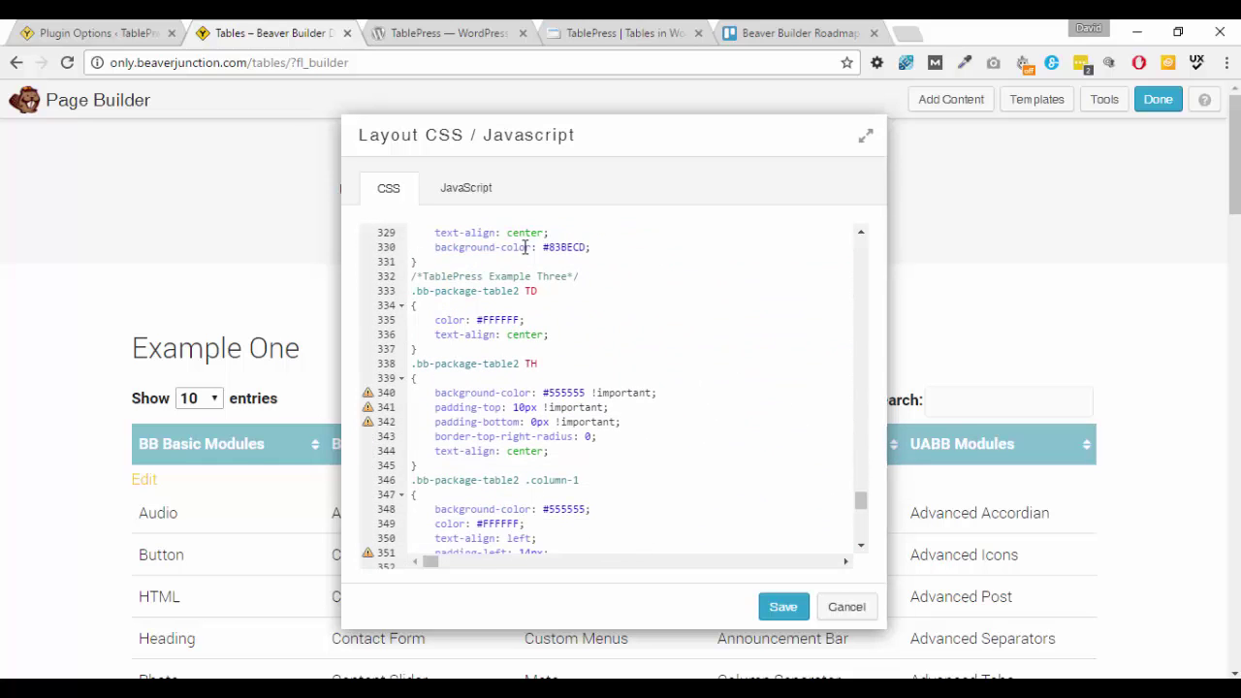
left_click(452, 307)
left_click_drag(859, 502, 861, 525)
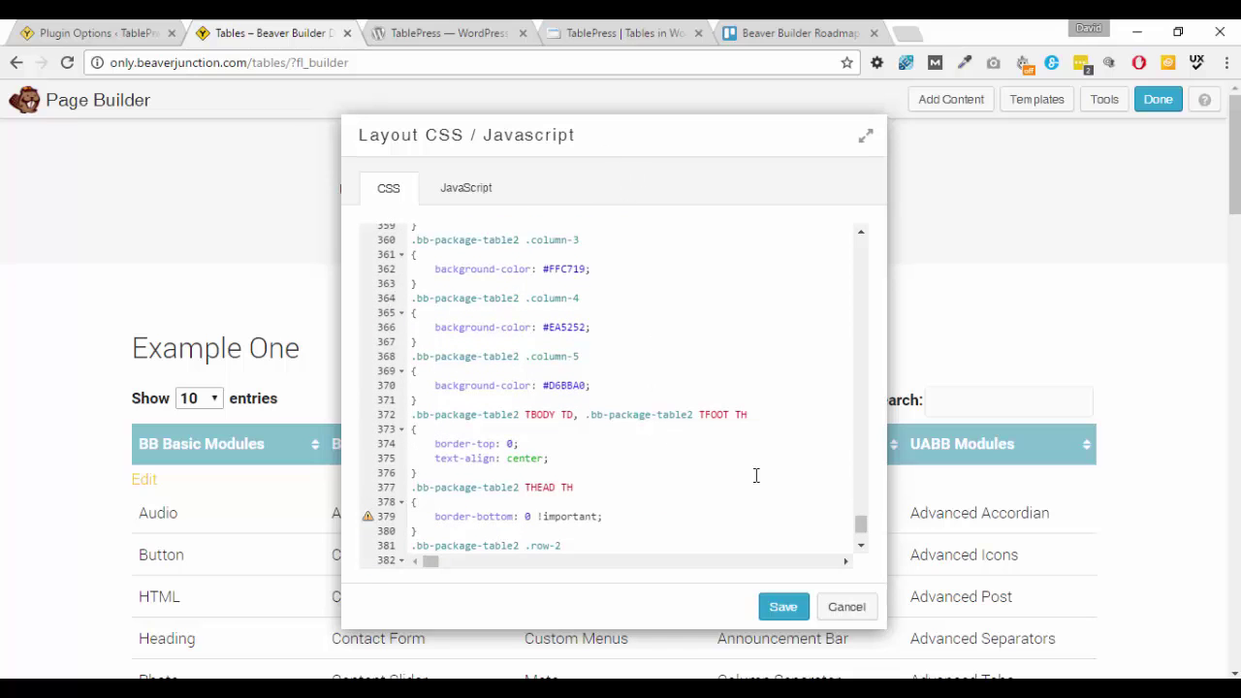
left_click_drag(861, 536, 861, 549)
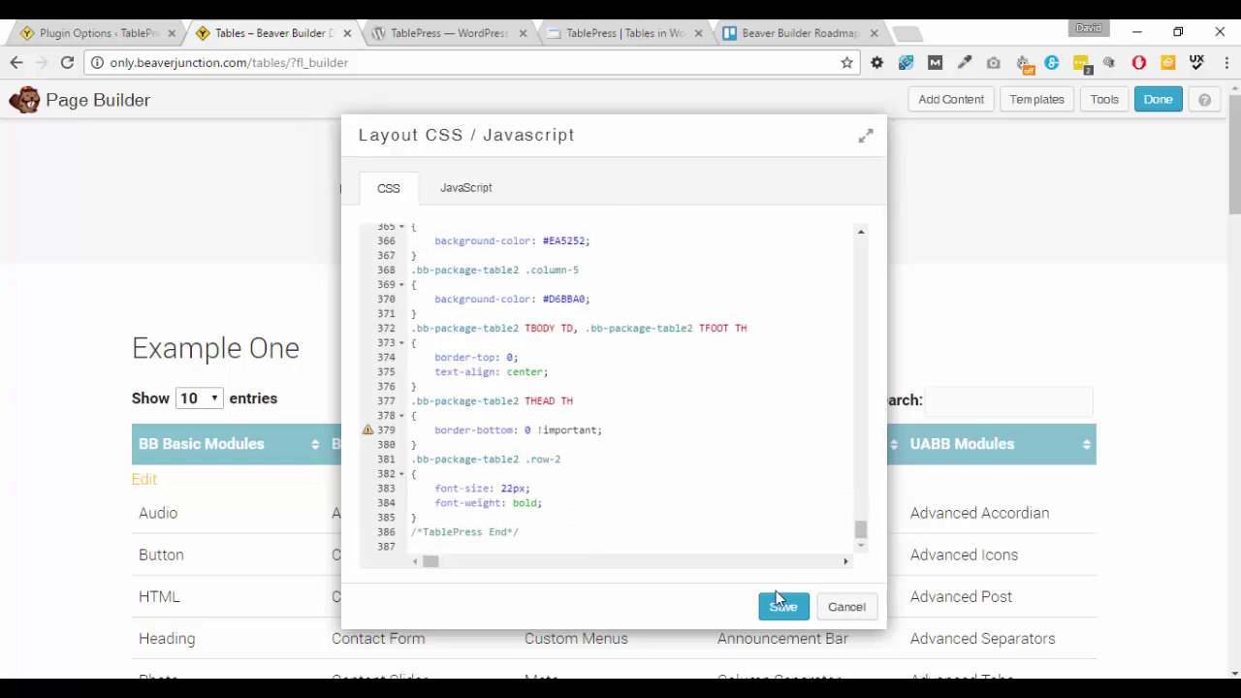
Step: Save the layout CSS and publish the page changes
left_click(781, 611)
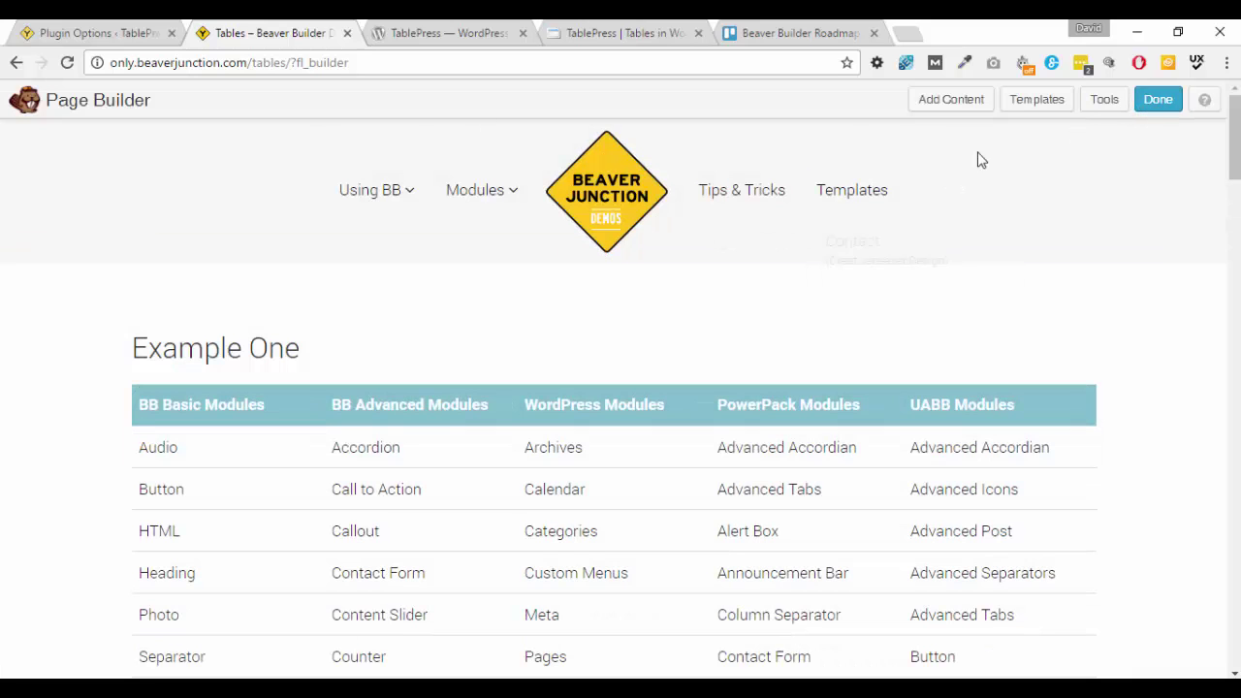
left_click(1163, 100)
left_click(682, 334)
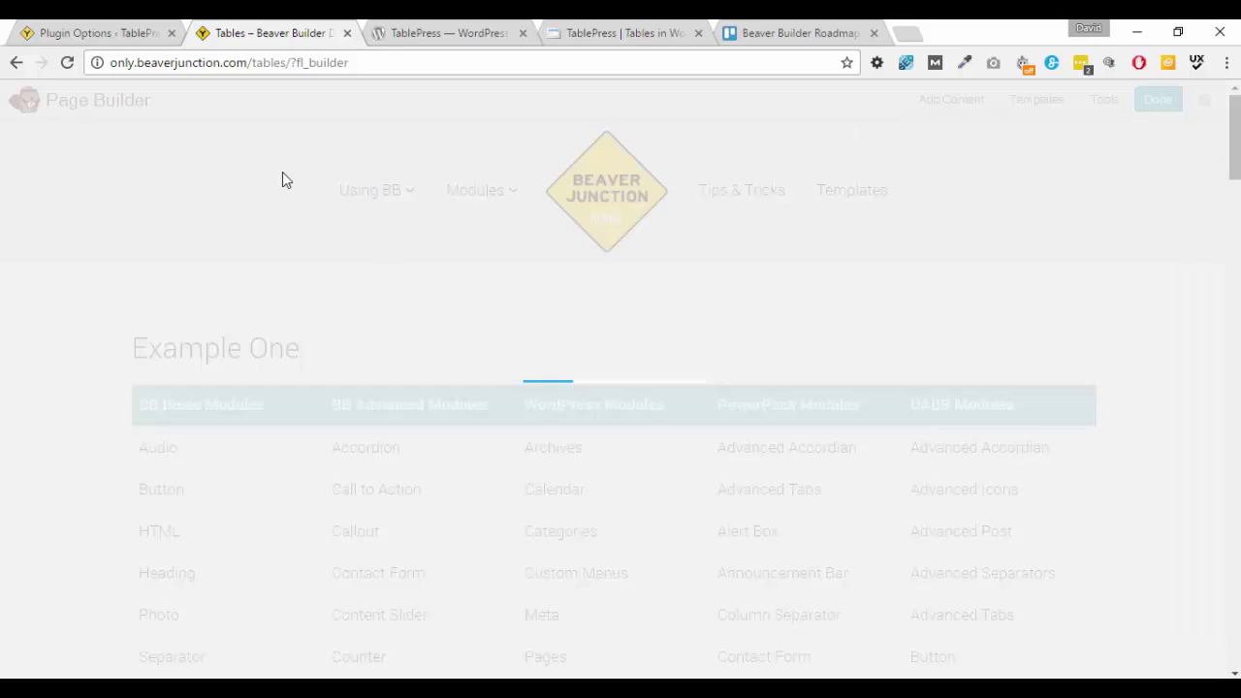
Step: Show TablePress's All Tables list of three tables and highlight the shortcode format hint
left_click(131, 29)
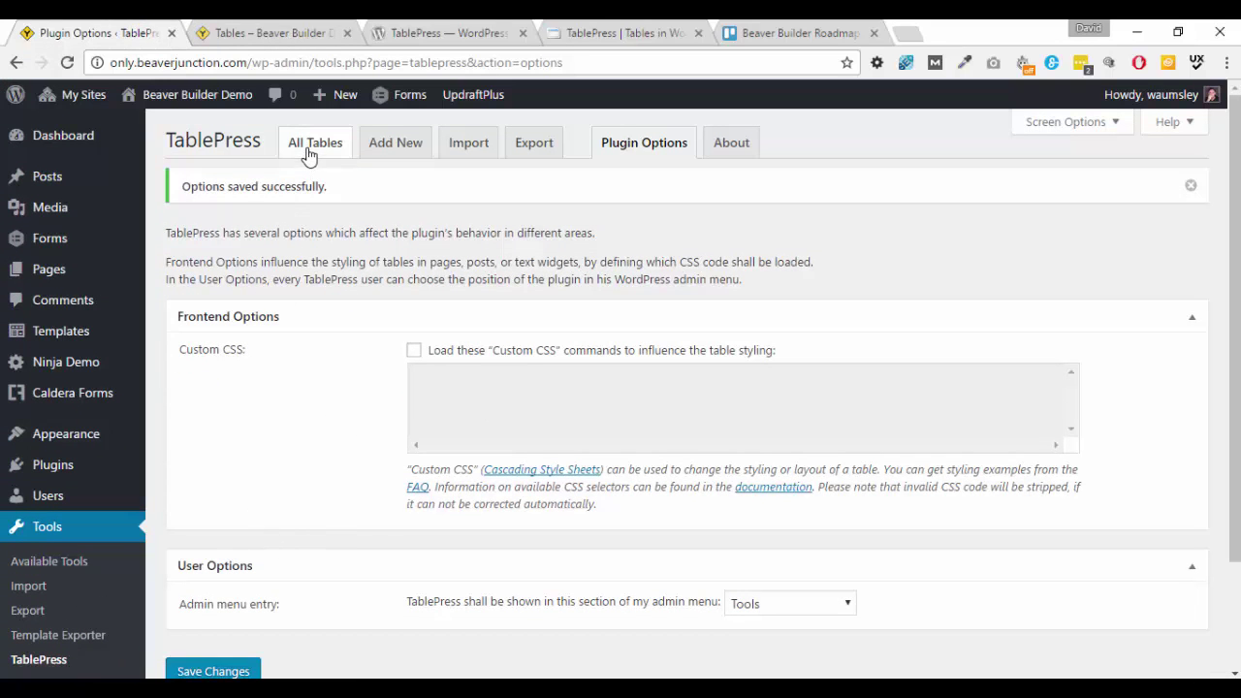
left_click(415, 147)
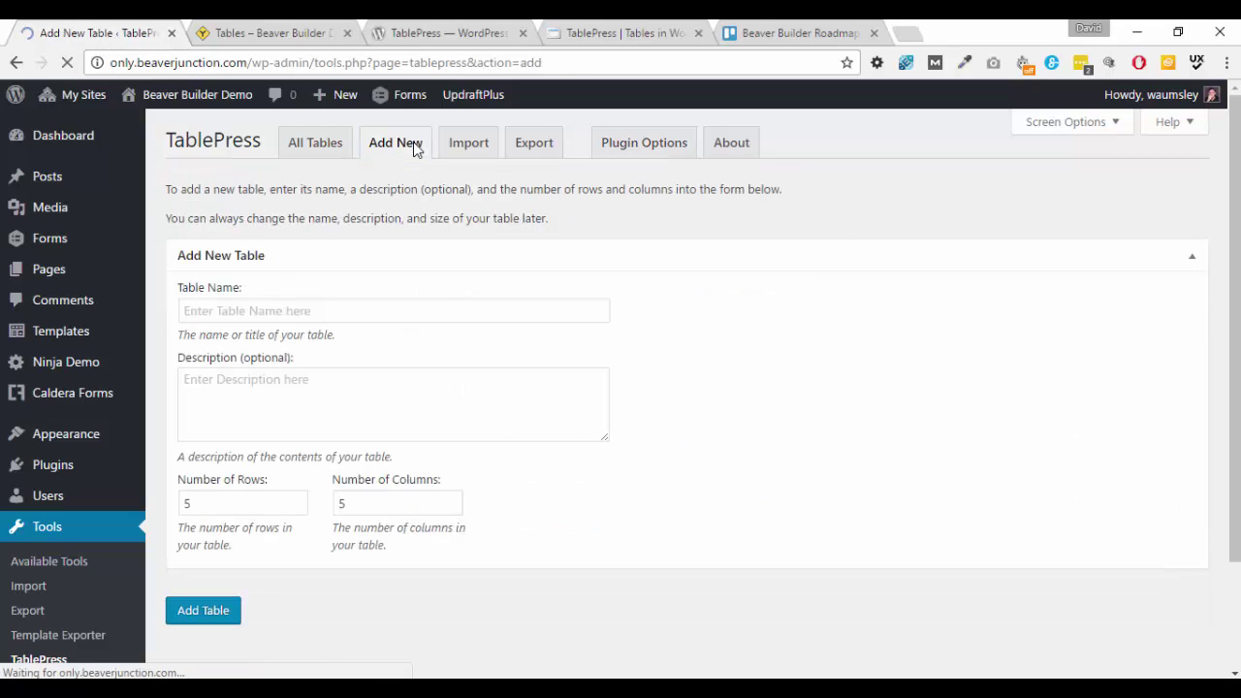
left_click(221, 312)
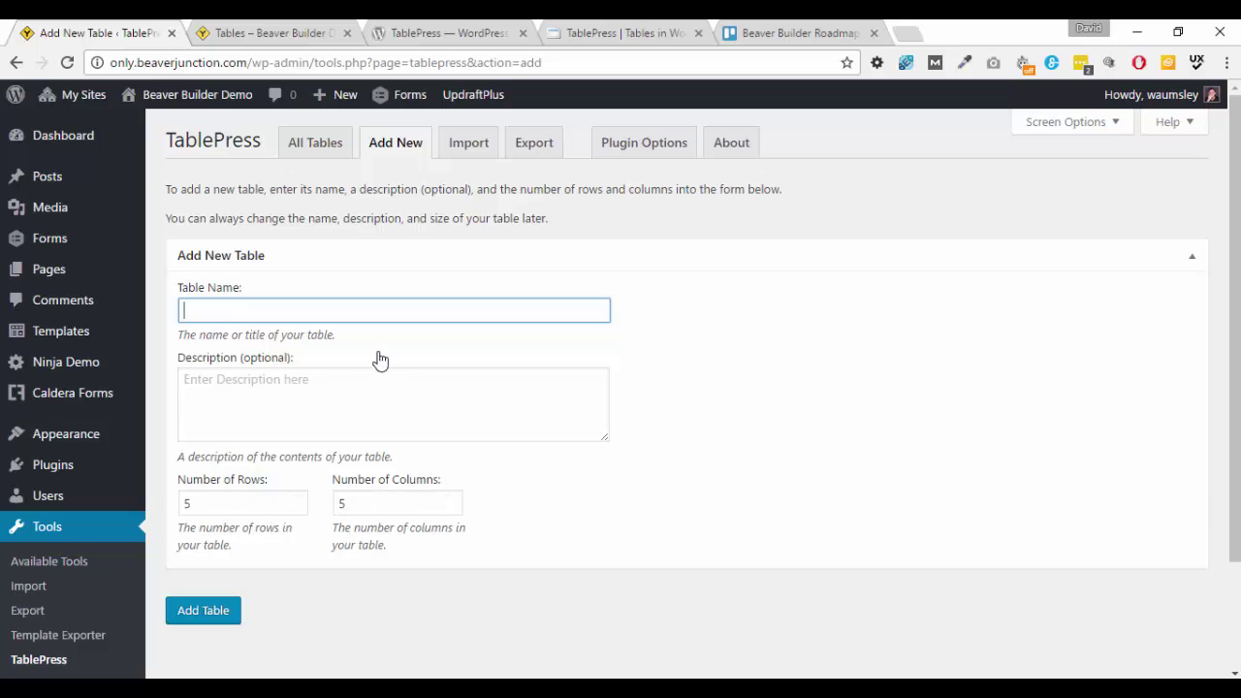
left_click(311, 147)
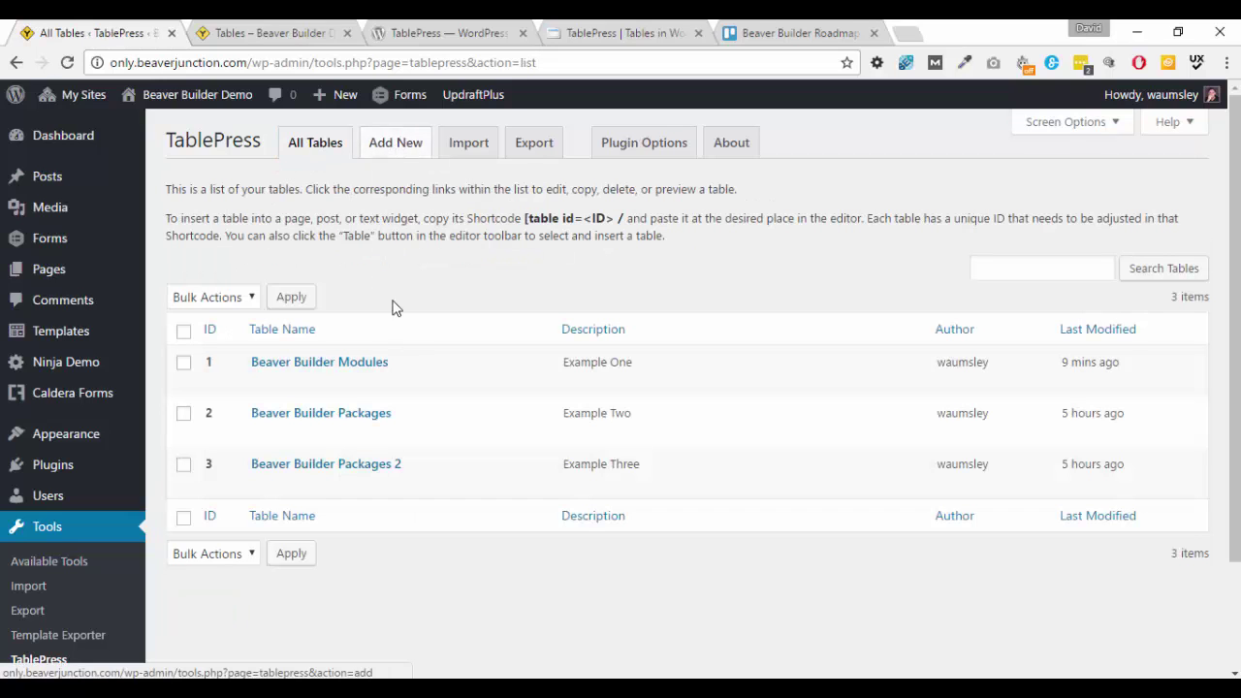
mouse_move(332, 399)
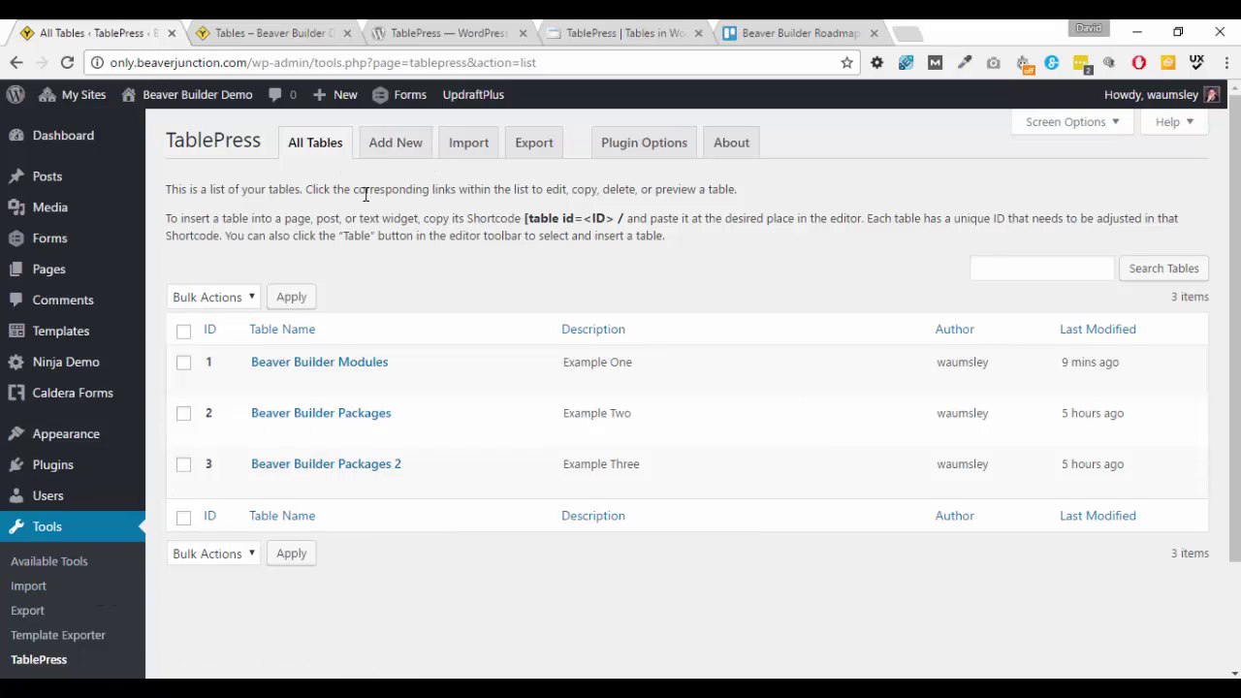
left_click_drag(525, 219, 624, 219)
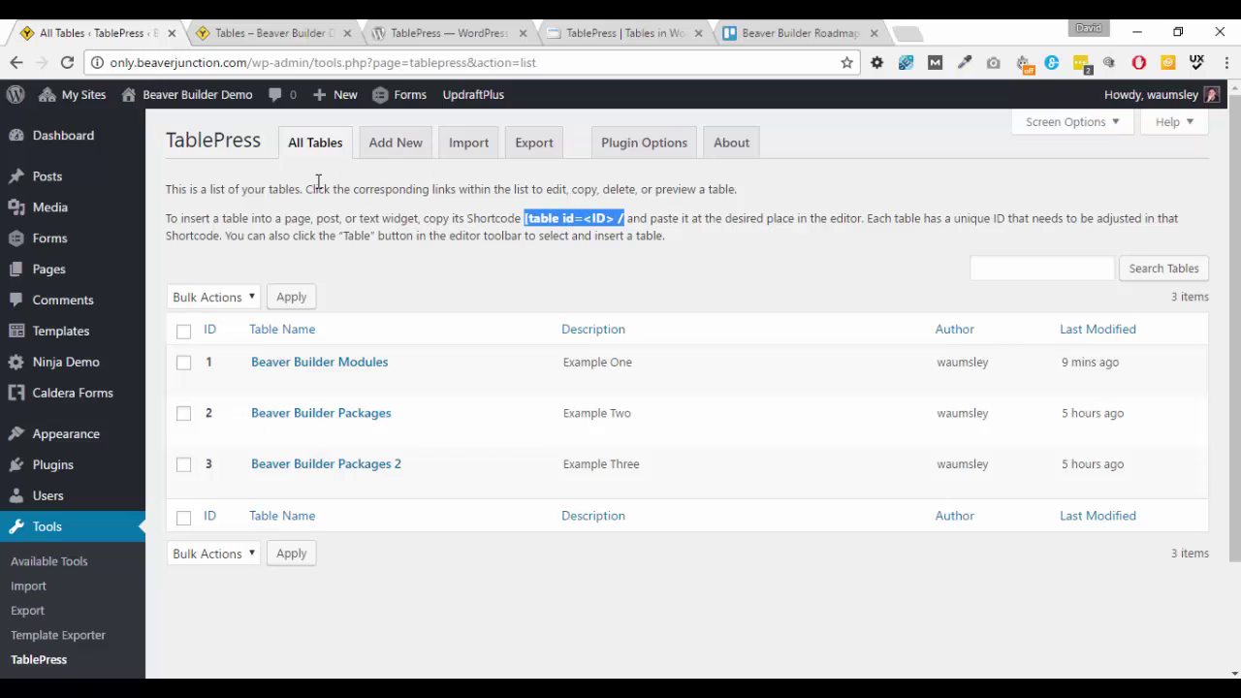
Step: Edit Beaver Builder Modules, select its [table id=1 /] shortcode, and compare with the live page
left_click(324, 362)
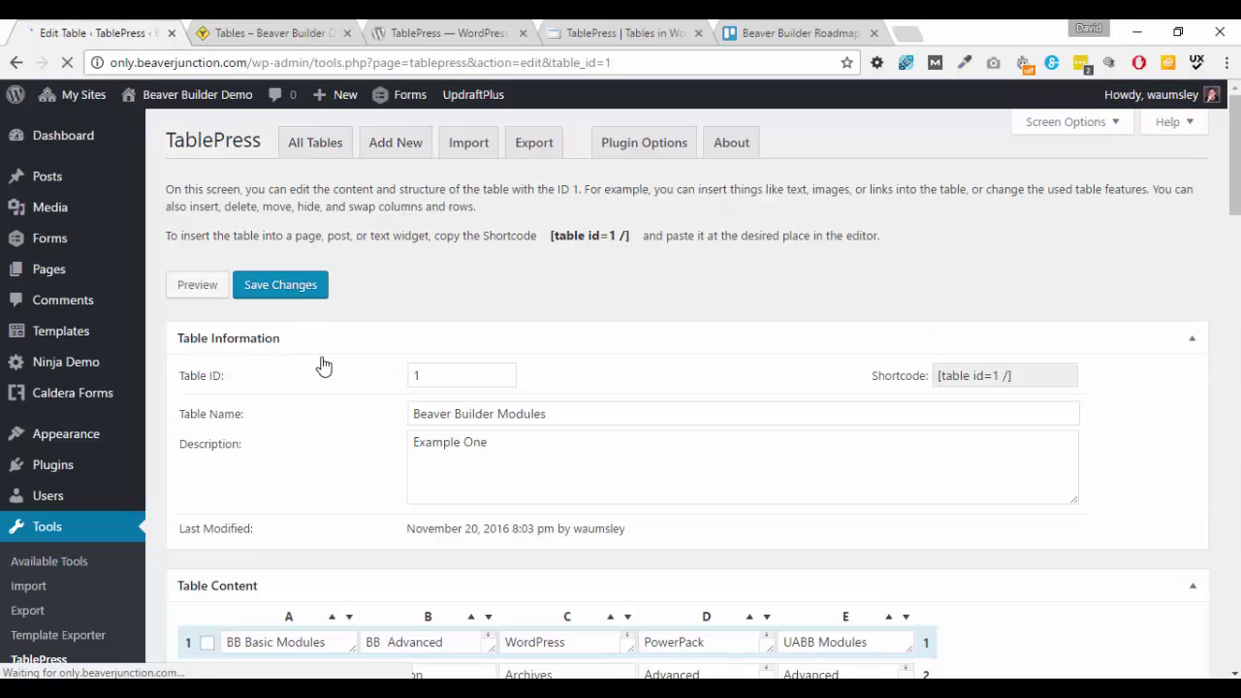
mouse_move(570, 245)
left_mouse_down()
mouse_move(623, 238)
mouse_move(565, 250)
left_mouse_up()
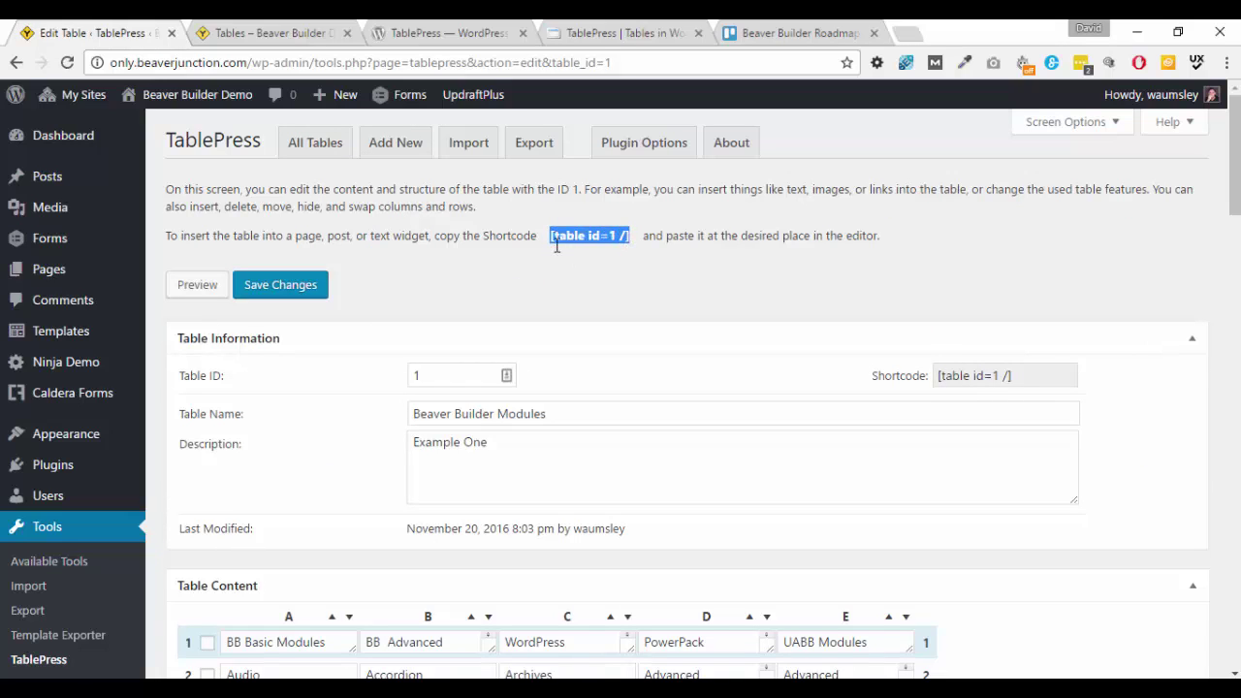
left_click(557, 242)
left_click_drag(609, 242, 626, 243)
left_click(258, 33)
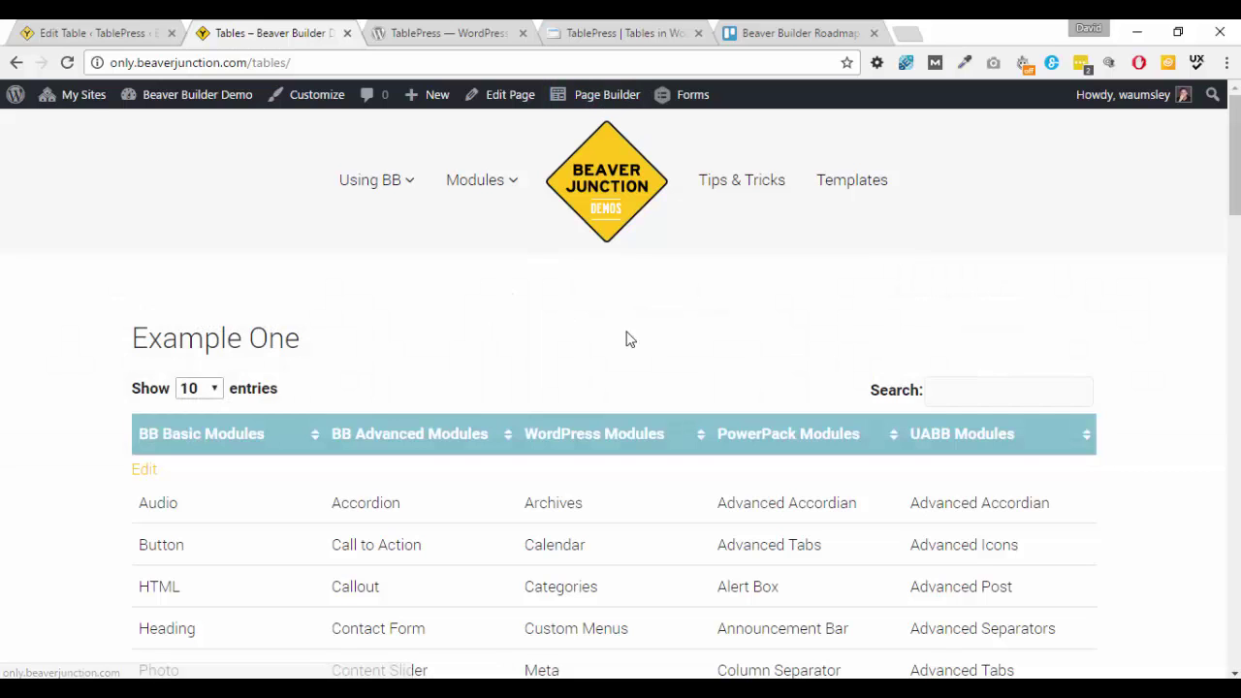
left_click(151, 35)
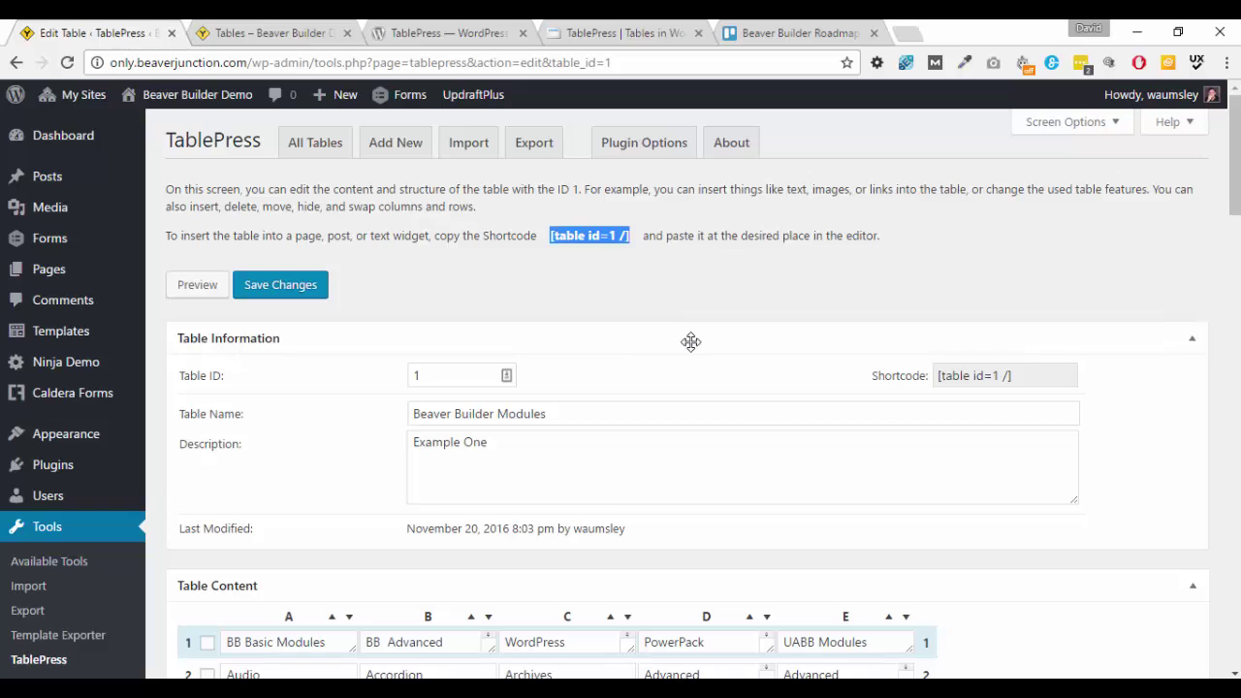
Step: Tick row 39 (IHover) and add two empty rows to the Modules table
scroll(687, 338, "down", 3)
scroll(235, 280, "down", 8)
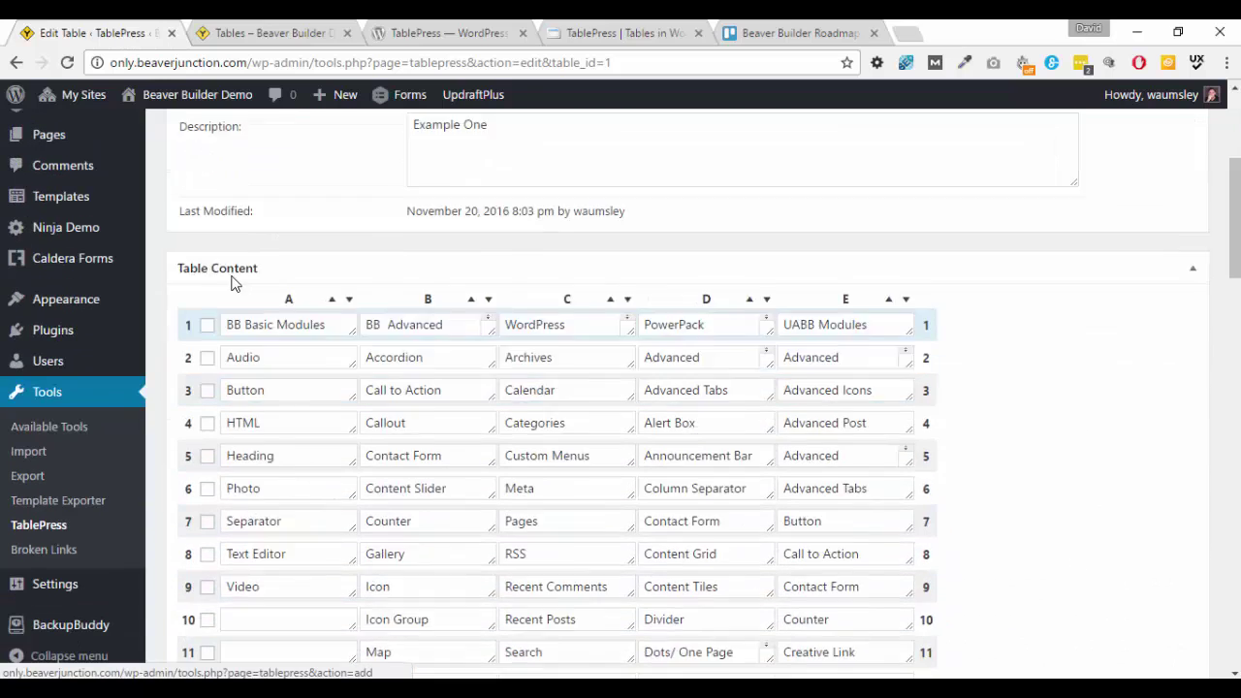
scroll(518, 277, "down", 6)
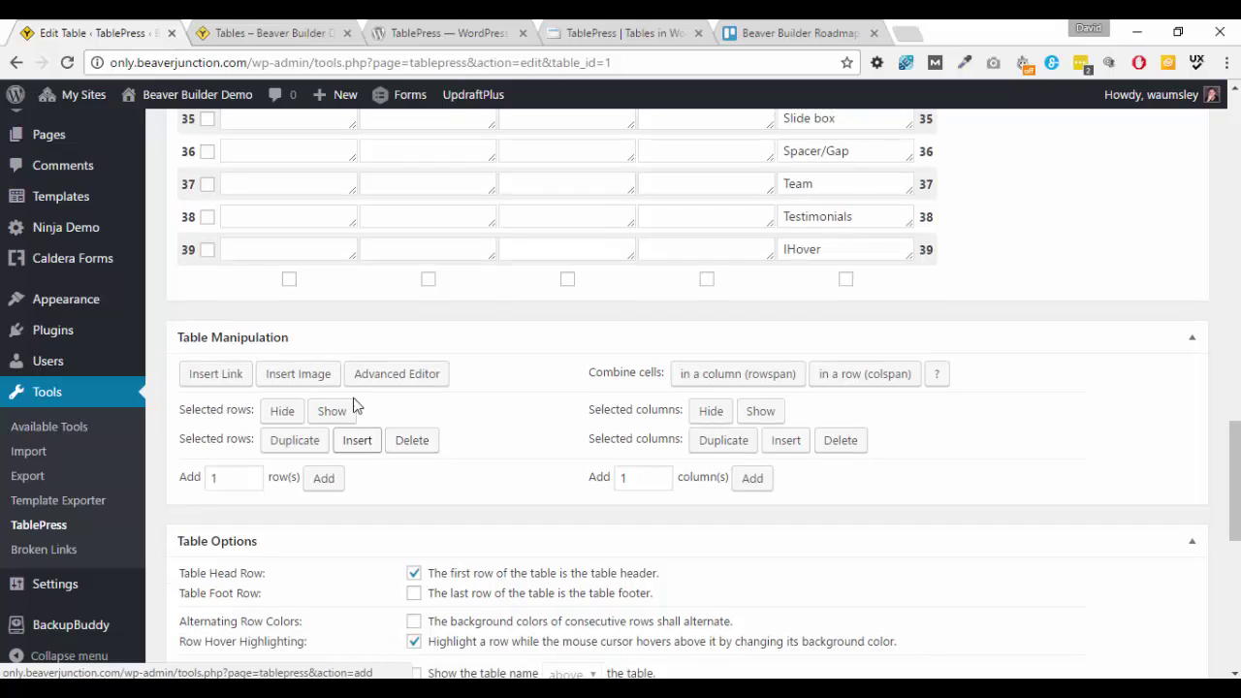
left_click(207, 250)
left_click(322, 477)
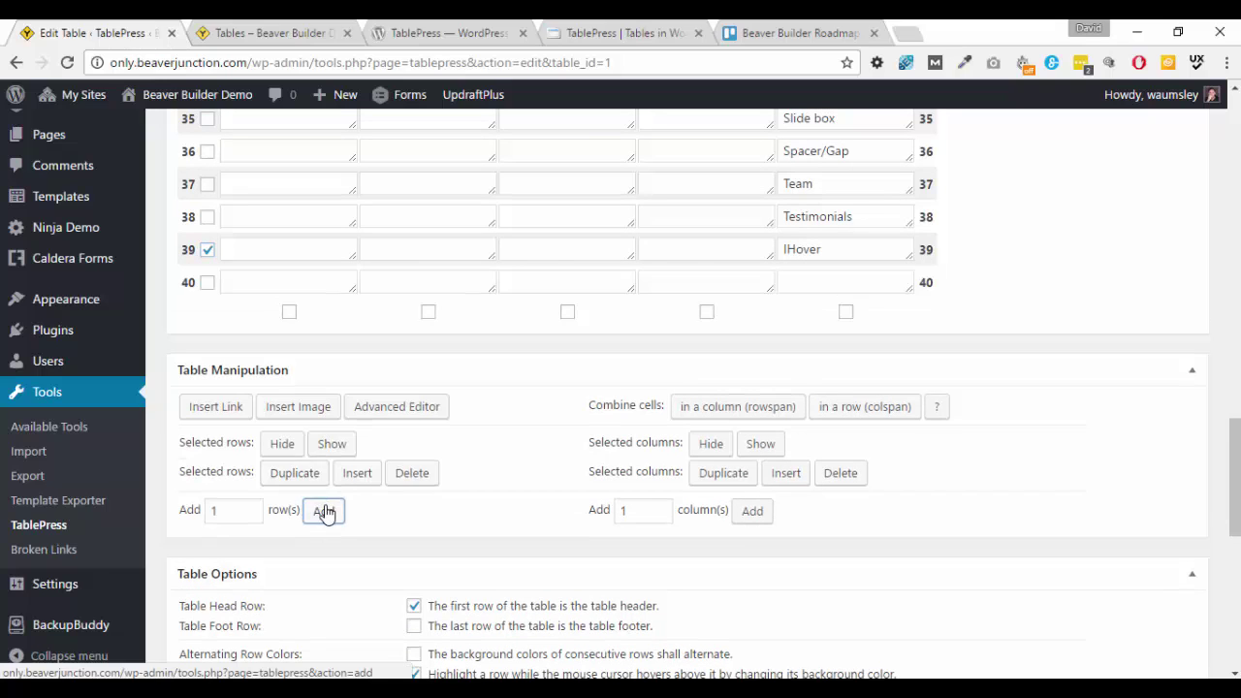
left_click(323, 510)
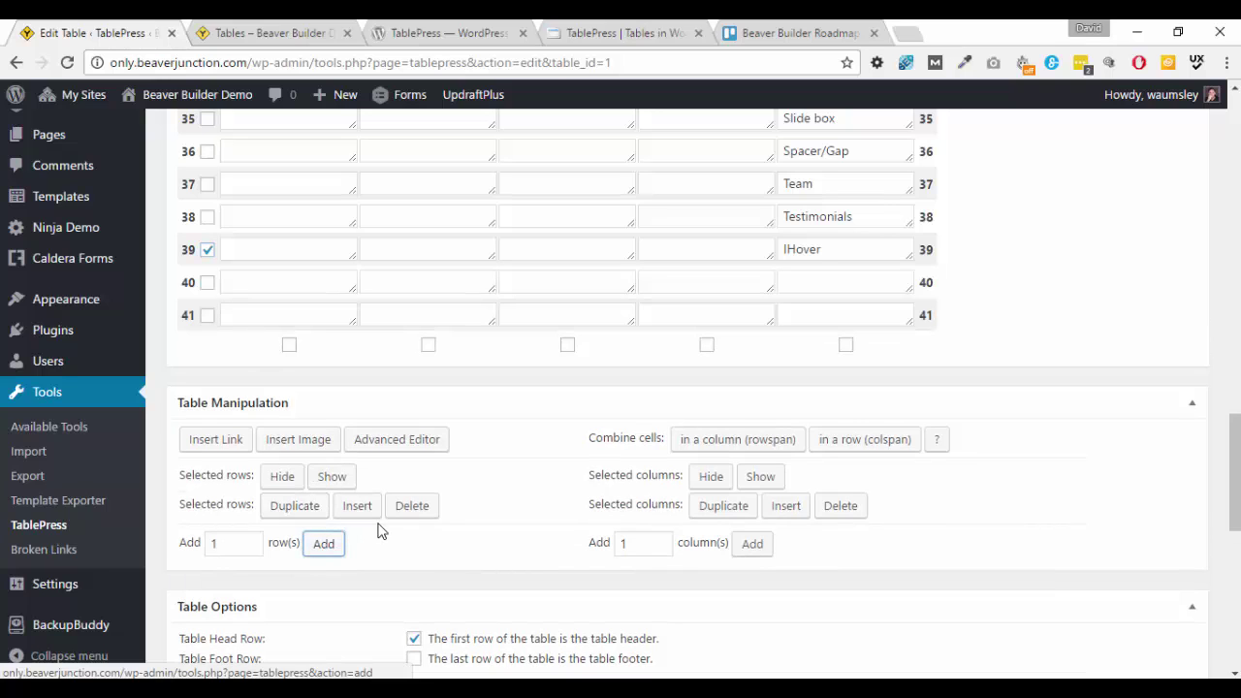
Step: Delete the ticked IHover row, confirming the deletion
left_click(417, 511)
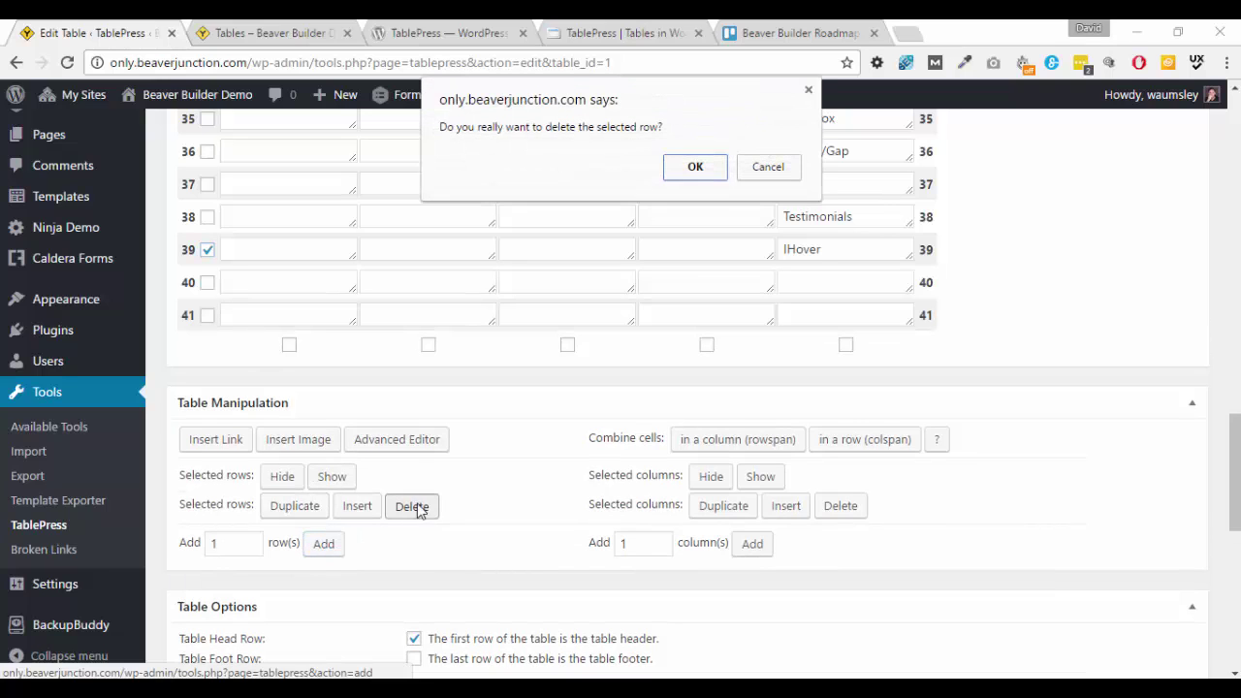
left_click(698, 170)
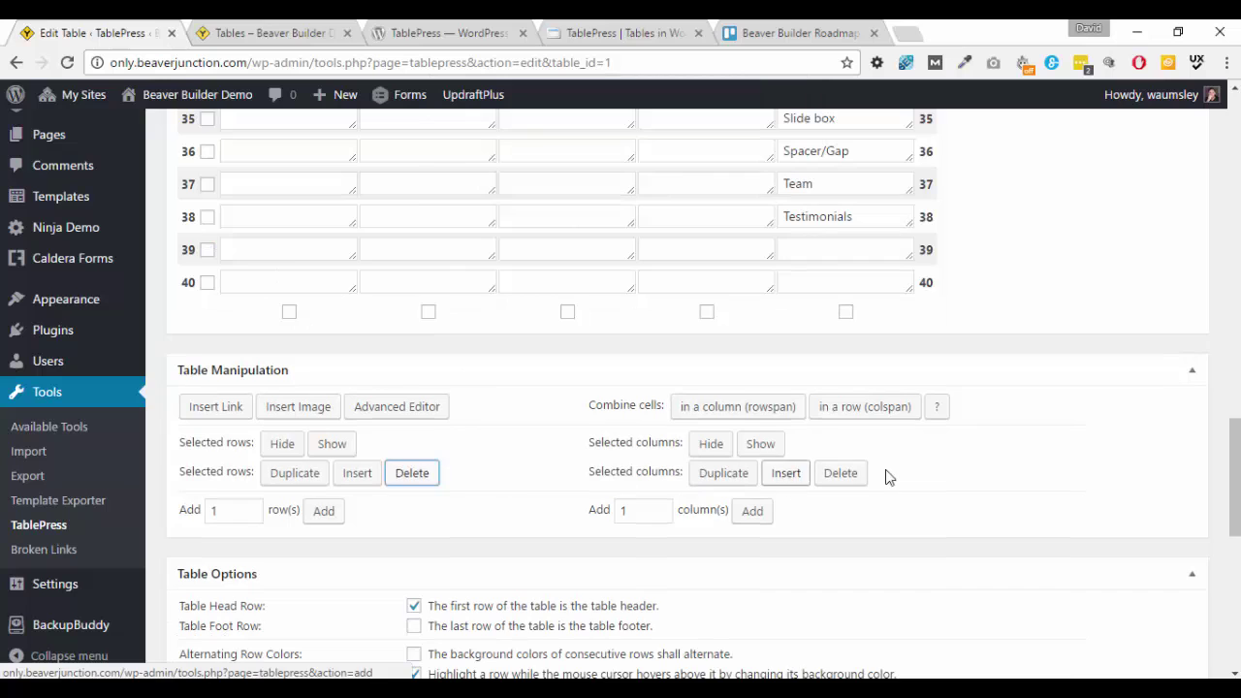
scroll(911, 477, "down", 1)
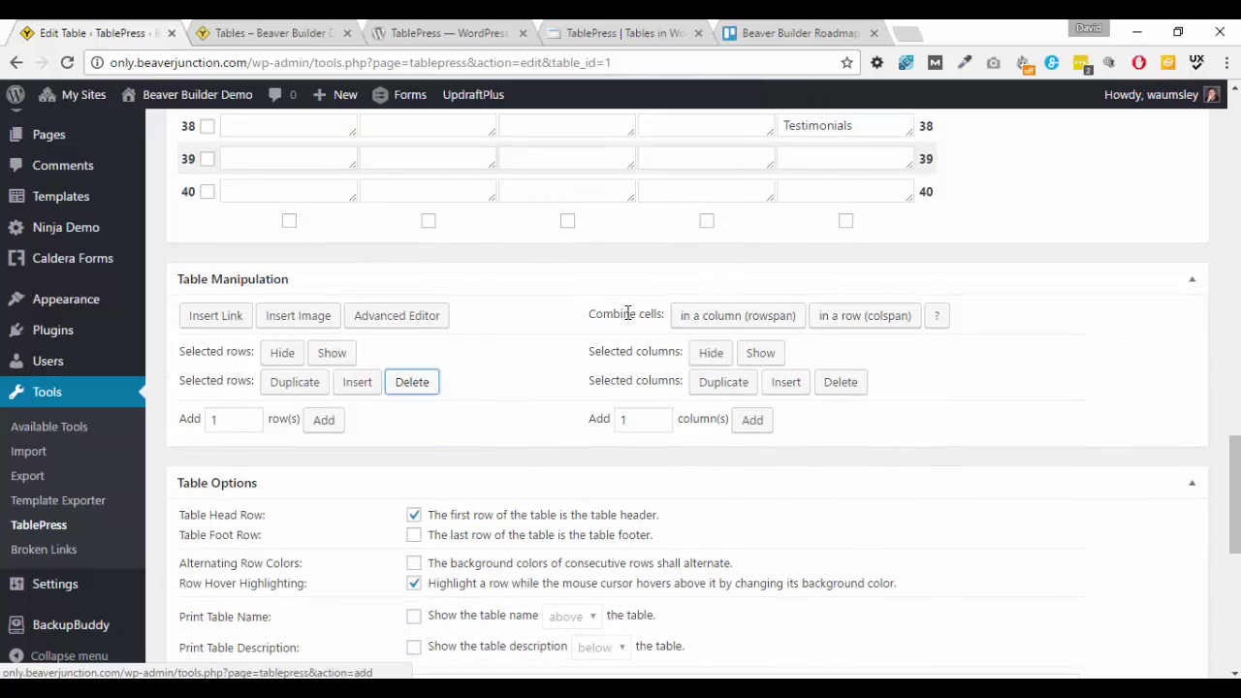
scroll(568, 357, "down", 2)
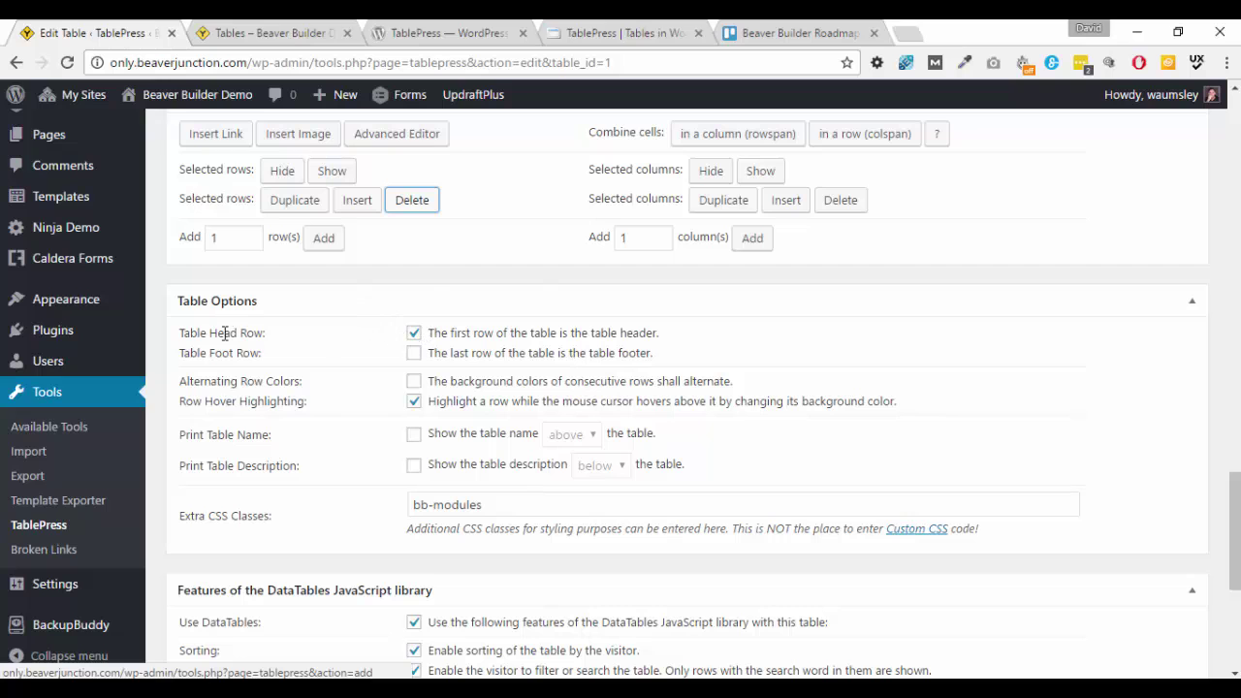
scroll(410, 405, "up", 2)
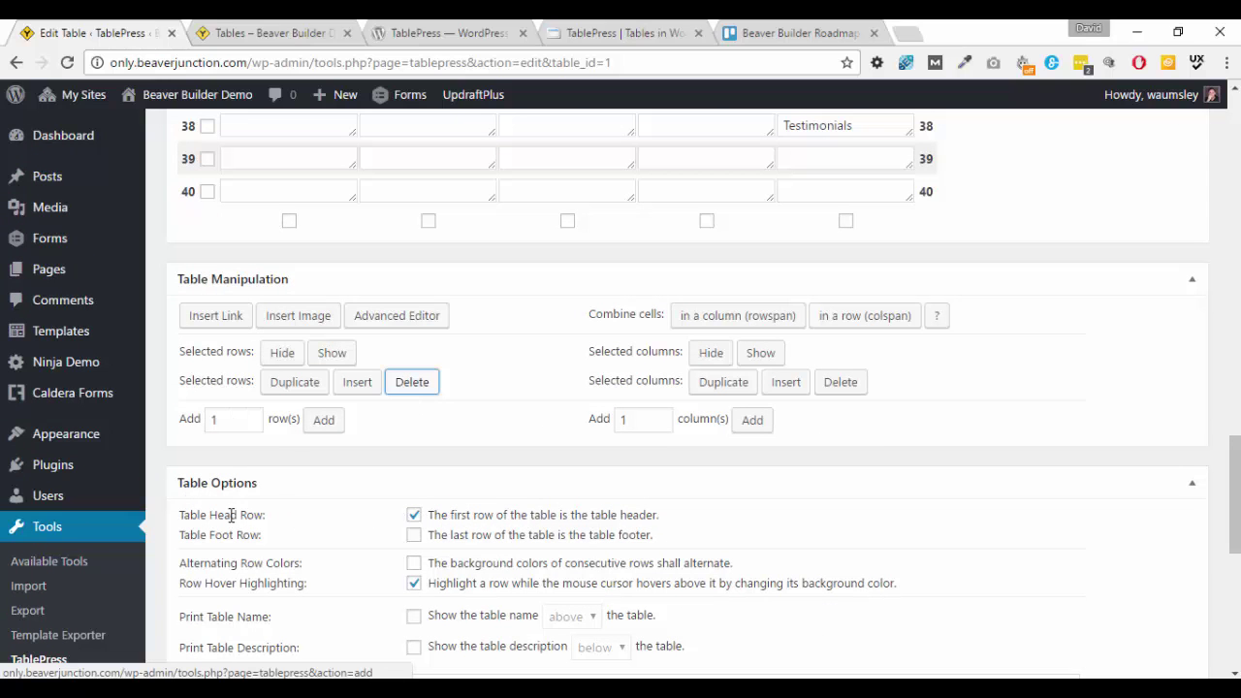
scroll(344, 514, "down", 1)
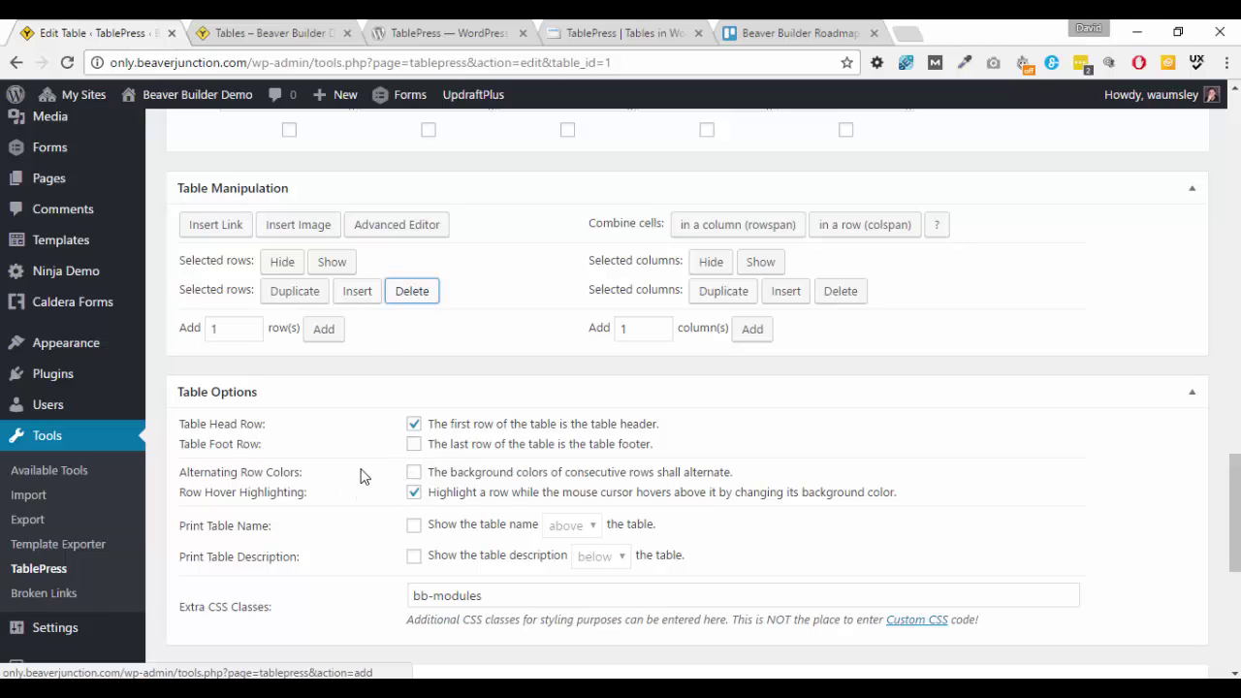
scroll(361, 473, "down", 1)
scroll(361, 475, "down", 1)
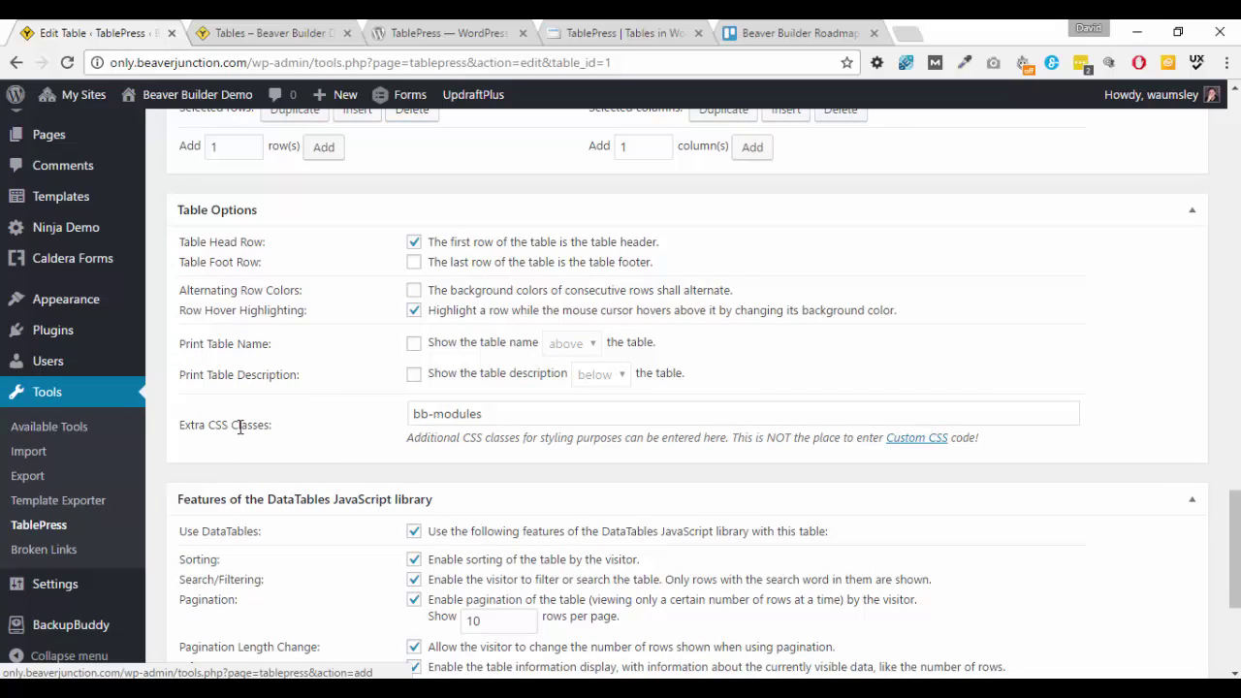
left_click_drag(208, 427, 280, 427)
left_click_drag(492, 418, 415, 411)
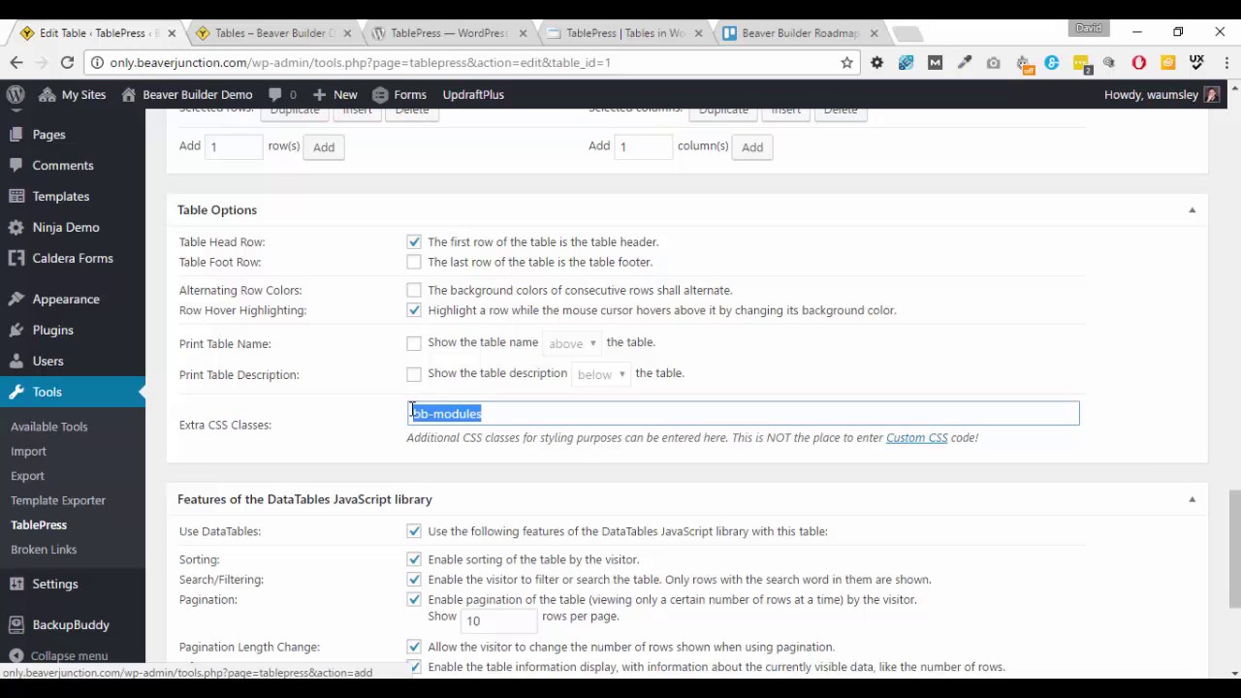
left_click(354, 434)
left_click(502, 415)
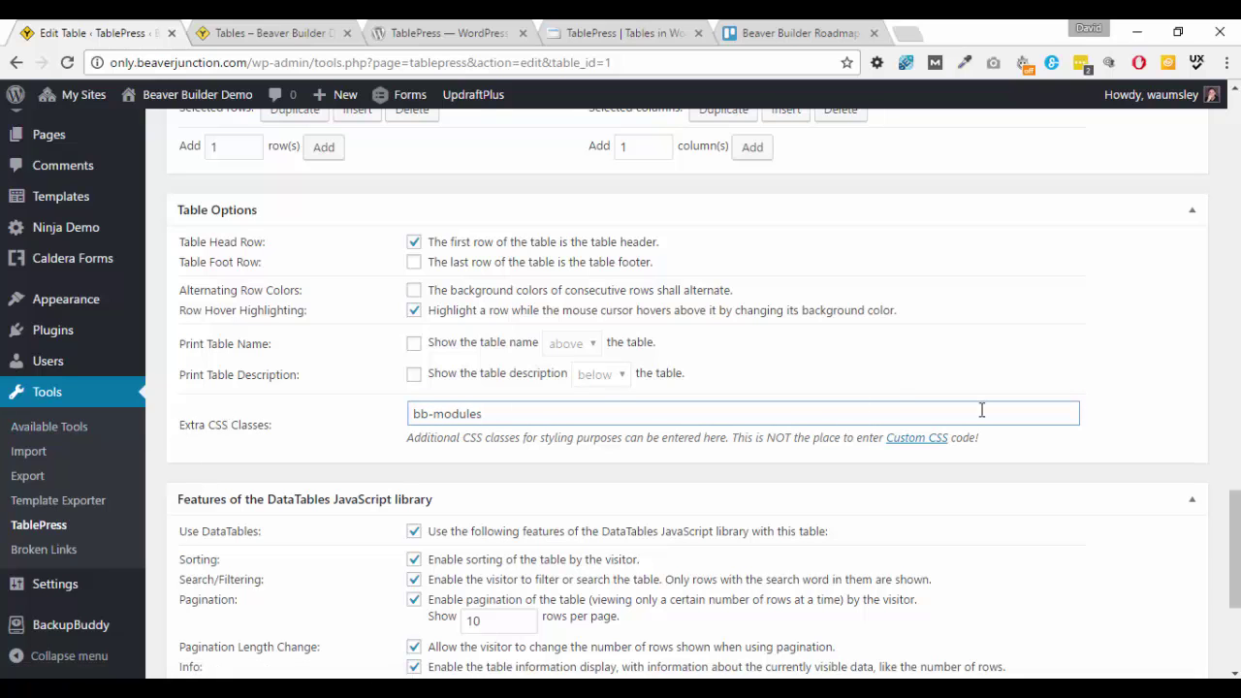
scroll(1231, 514, "down", 2)
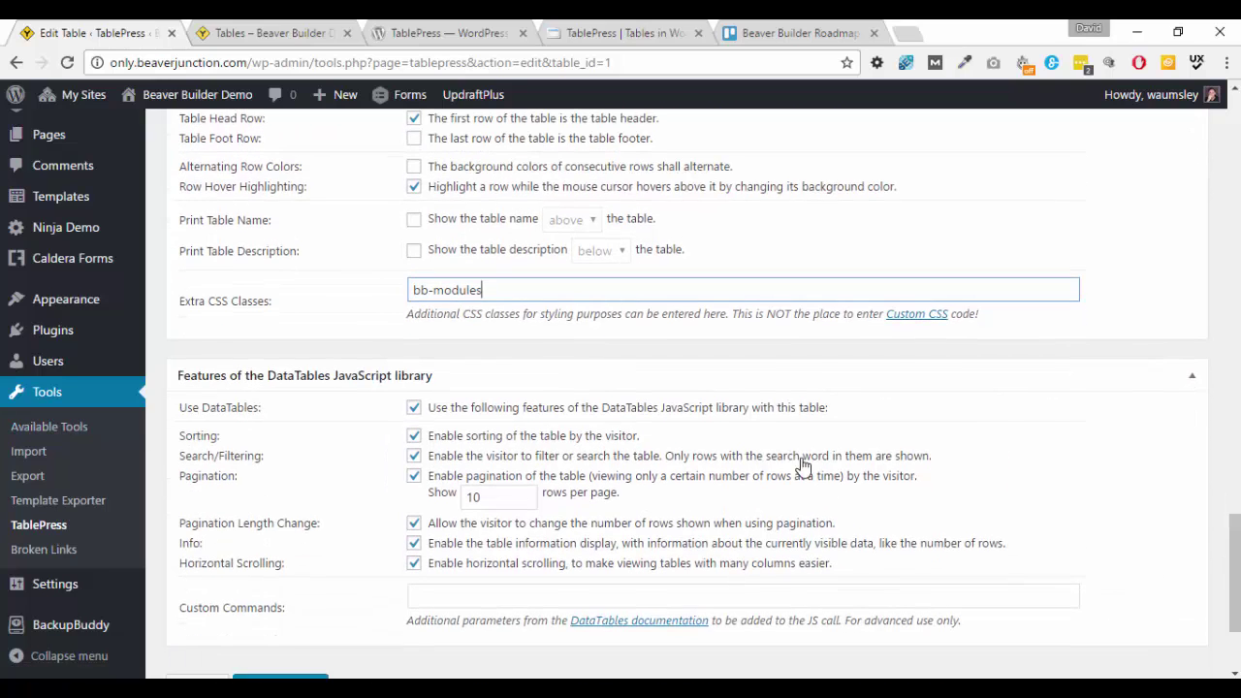
left_click(320, 325)
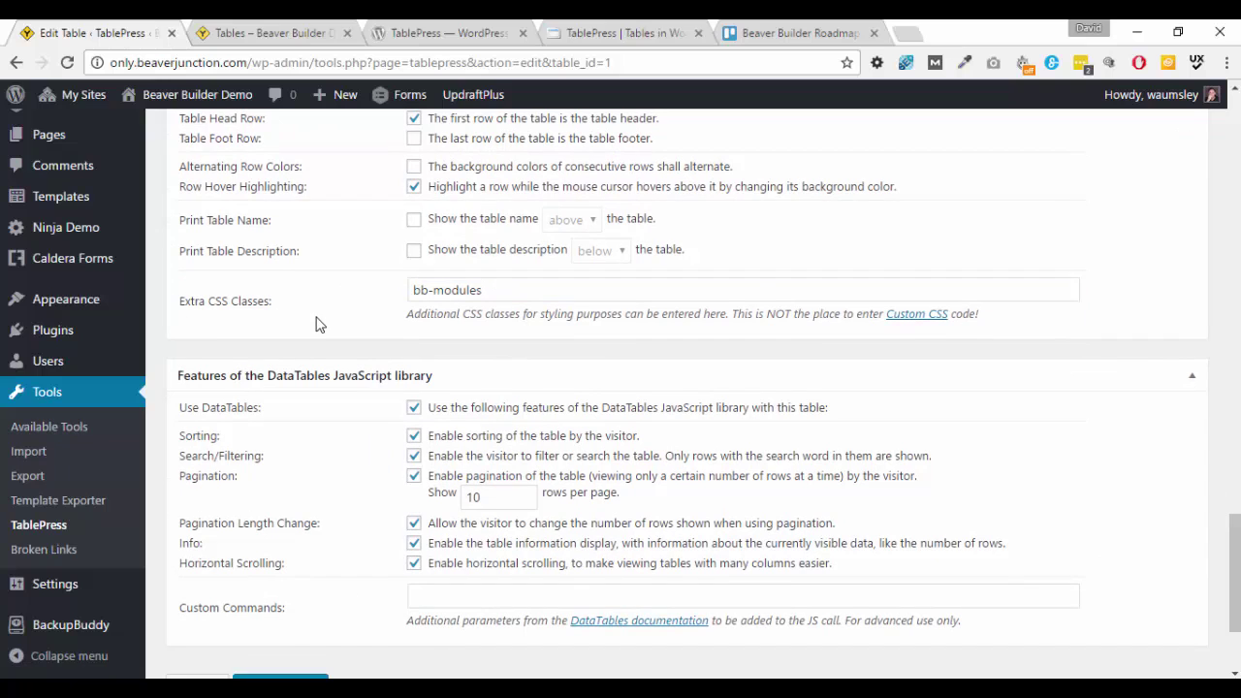
scroll(497, 376, "down", 3)
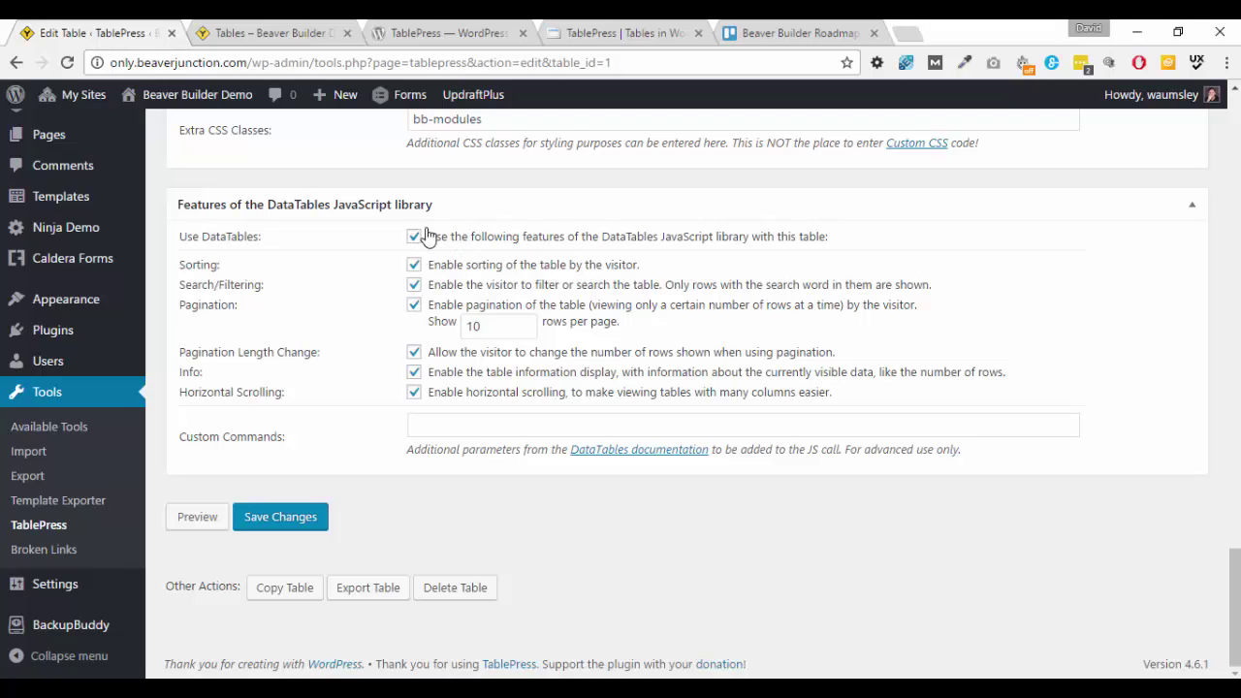
Step: On the published Tables page, sort the modules table by WordPress, PowerPack and UABB Modules
left_click(289, 35)
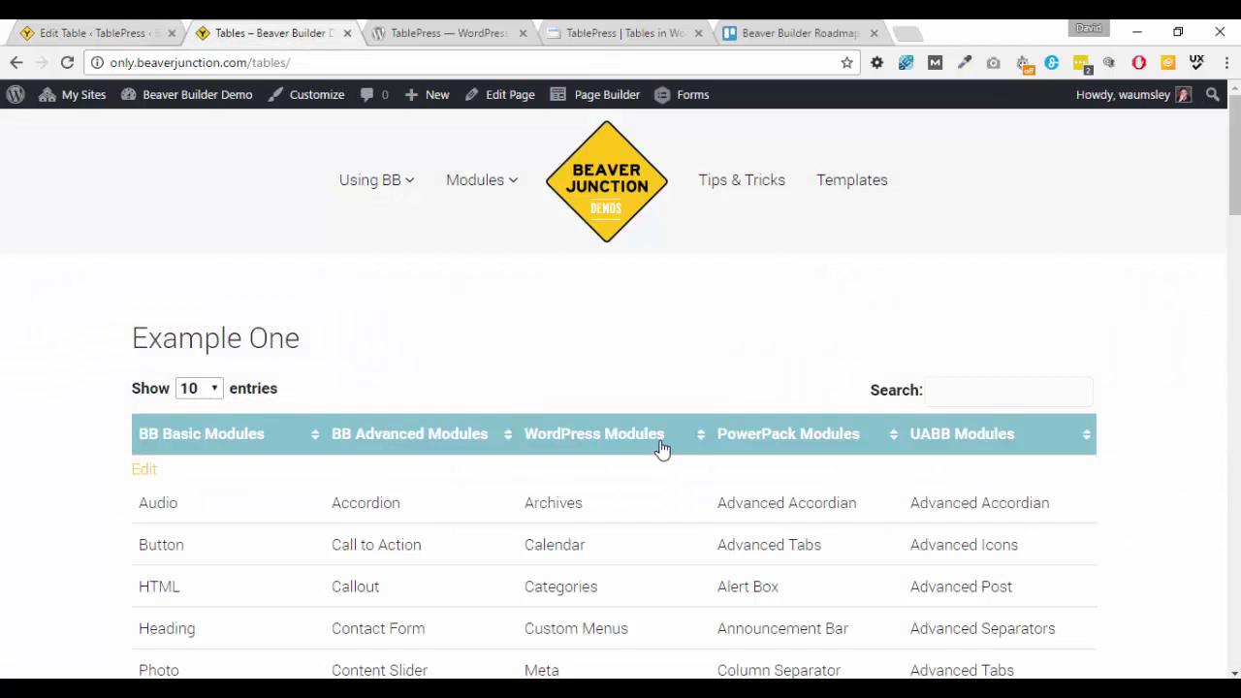
left_click(639, 441)
left_click(851, 441)
left_click(950, 435)
left_click(645, 438)
left_click(988, 392)
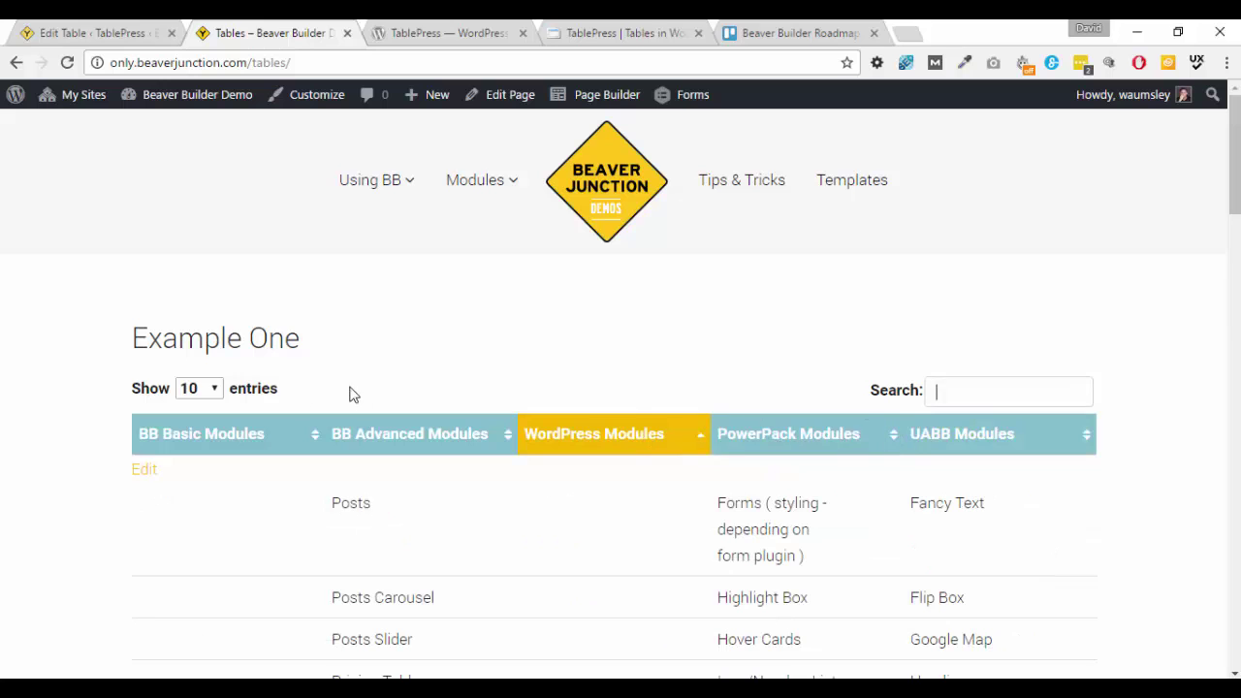
Step: Show 50 entries per page in the modules table
left_click(213, 388)
left_click(190, 452)
scroll(765, 441, "down", 2)
scroll(766, 446, "down", 2)
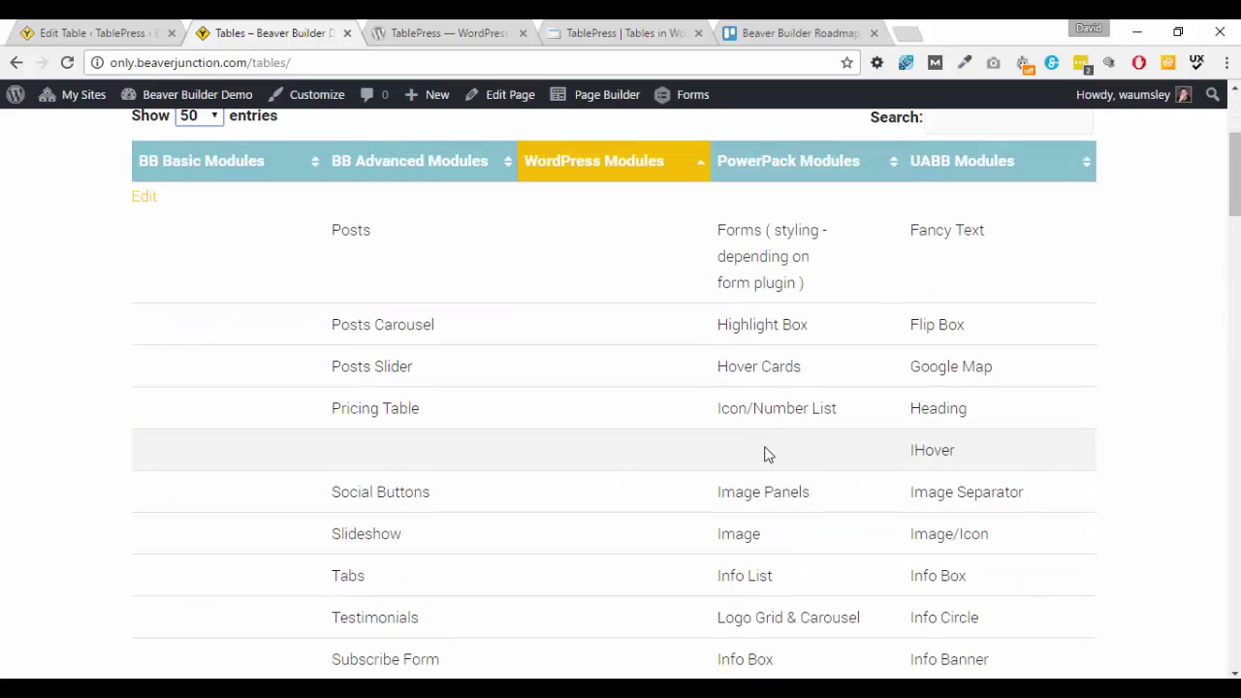
scroll(764, 455, "up", 4)
Step: Search the modules table for 'ico', then bring up Stylizer 6 on 3537-layout.css
left_click(957, 399)
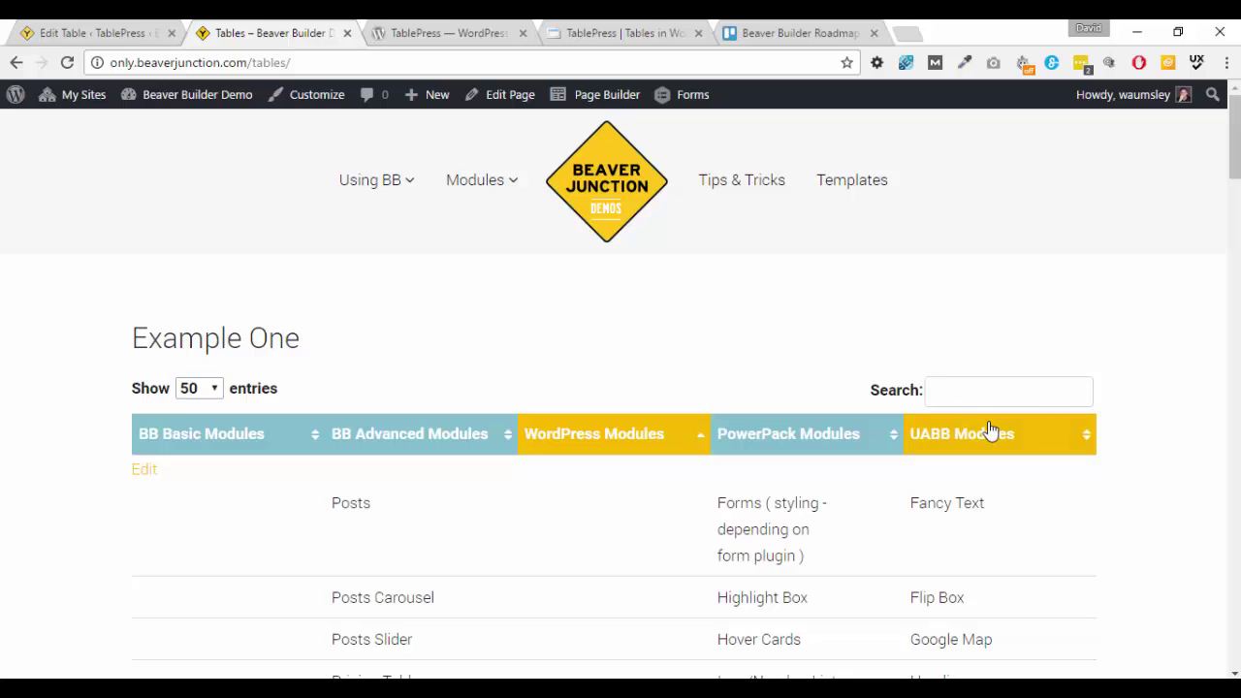
type("icon")
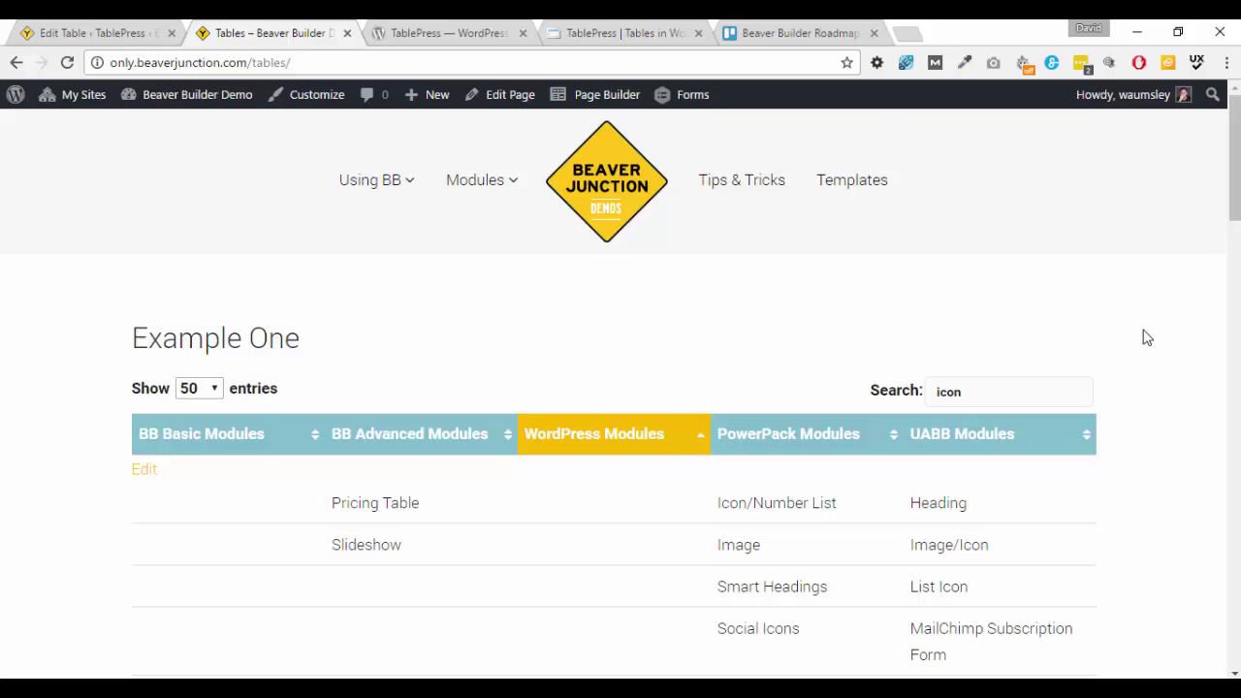
scroll(1146, 337, "down", 1)
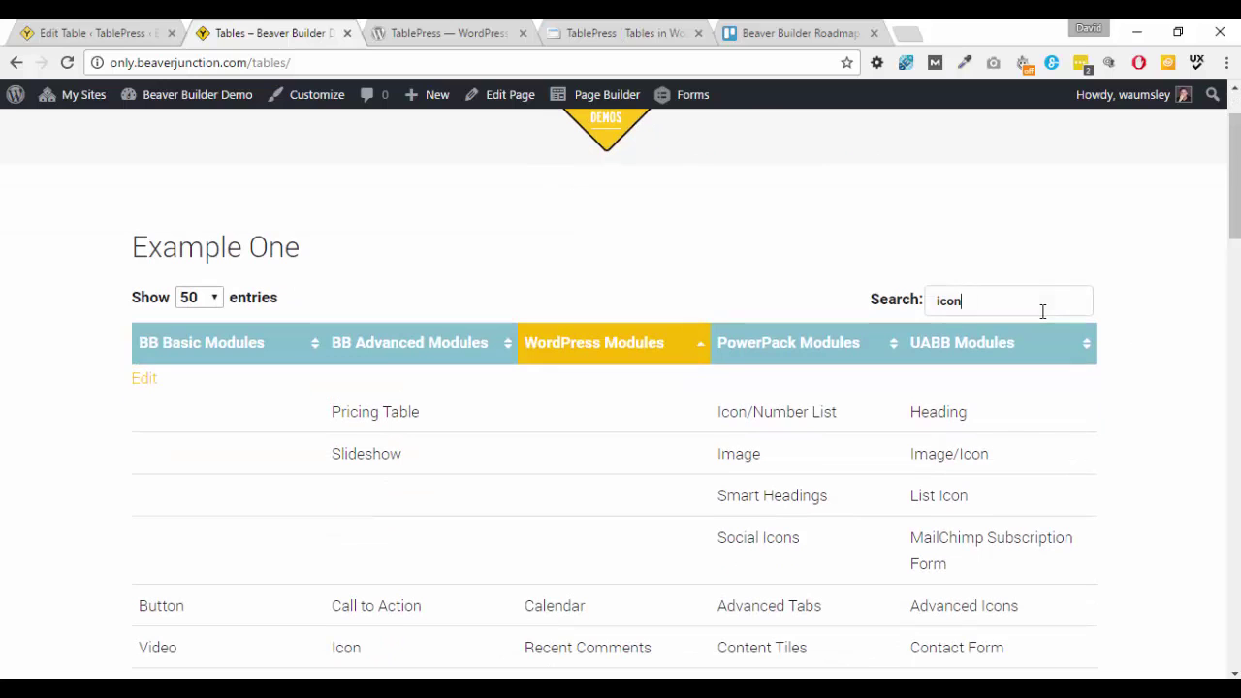
scroll(756, 320, "down", 1)
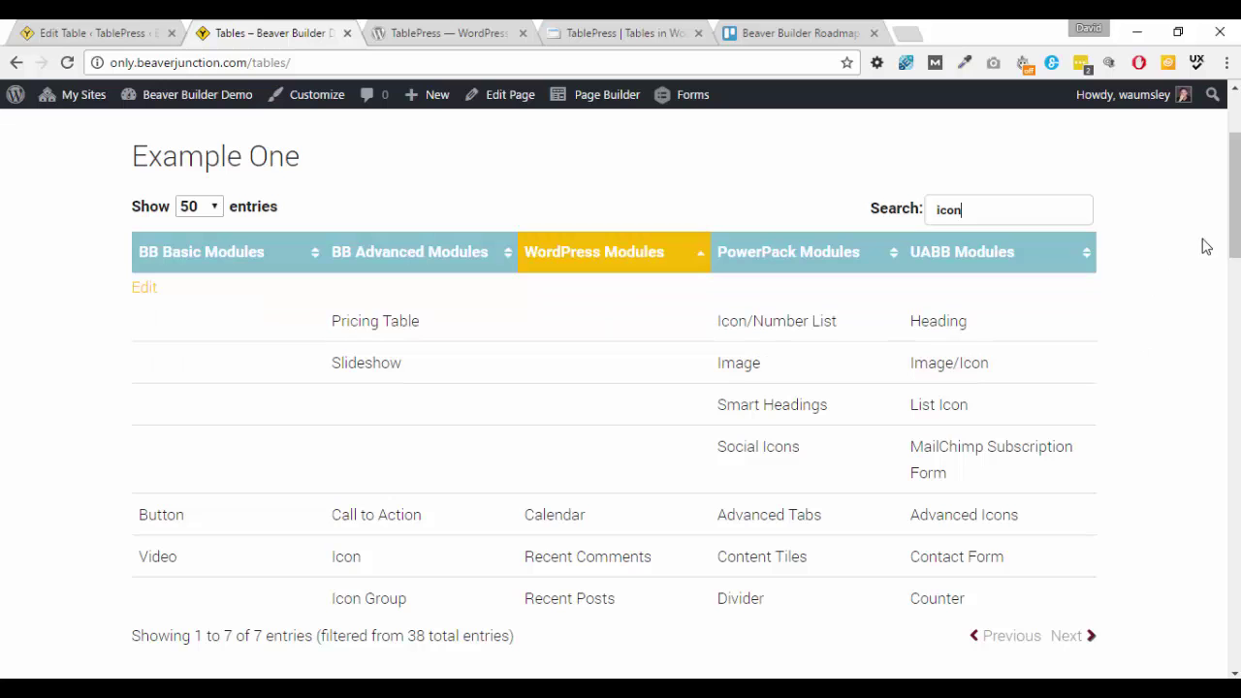
left_click_drag(1235, 248, 1213, 476)
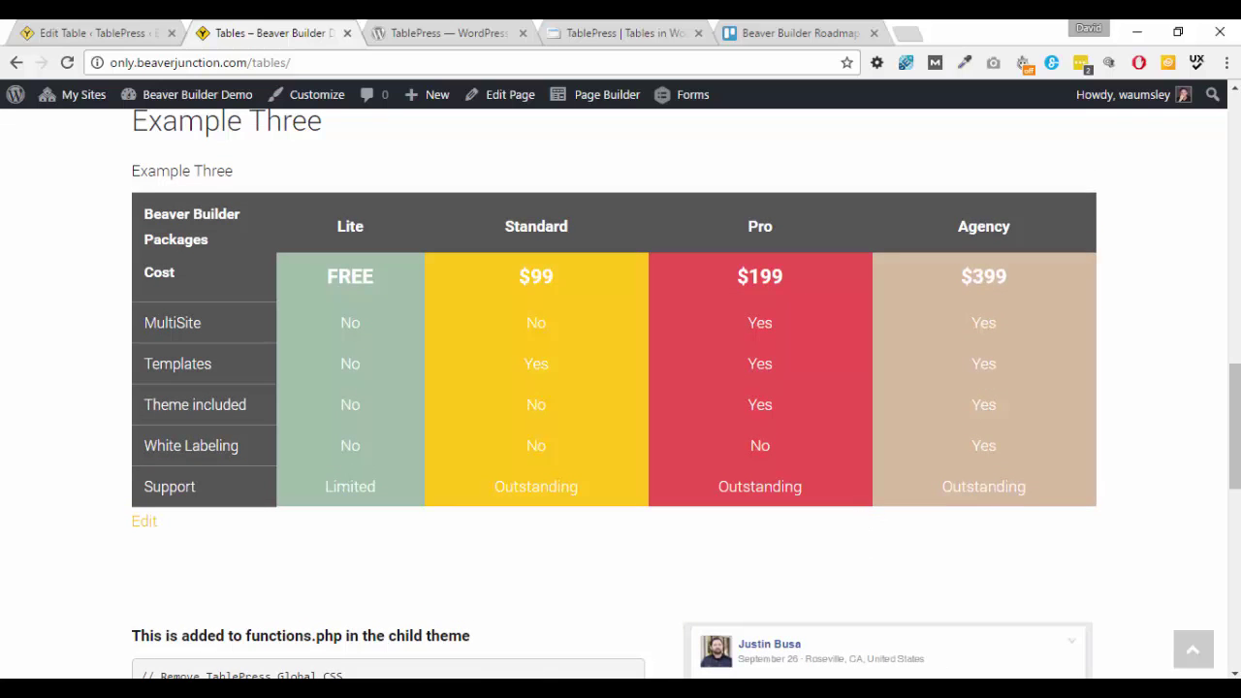
left_click(906, 630)
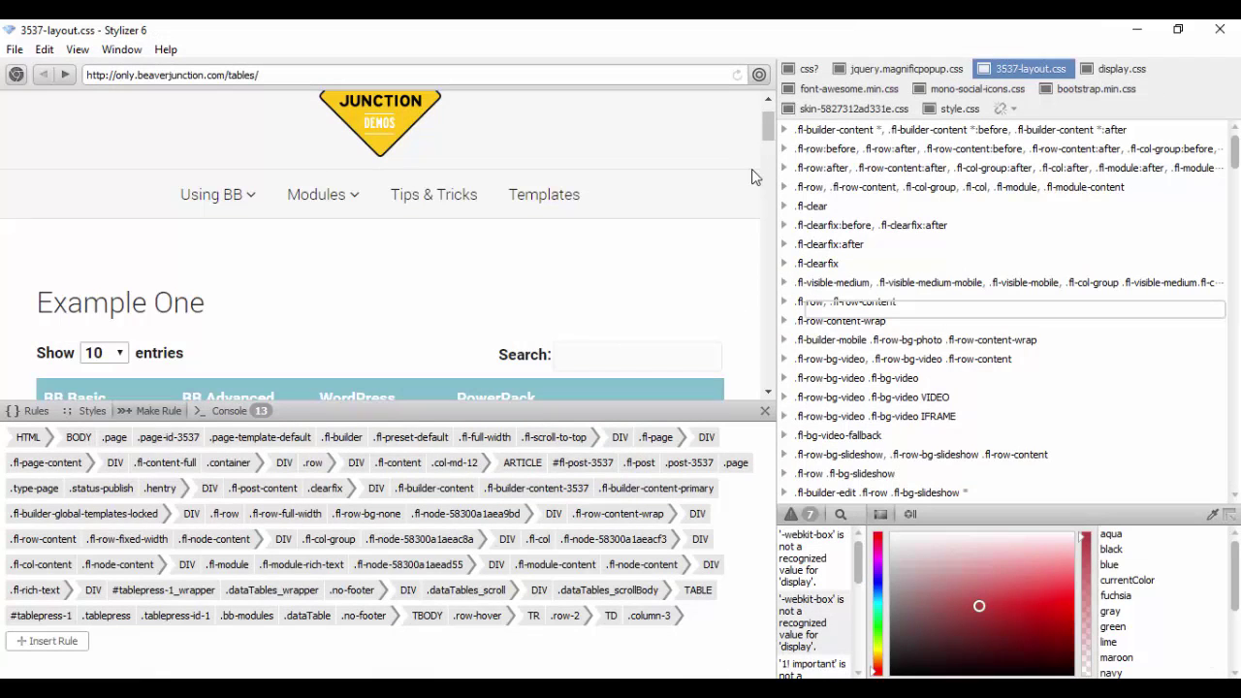
Step: Pick the Calendar cell in the preview and build a selector from .bb-modules, .row-3 and .column-3
left_click_drag(763, 139, 763, 121)
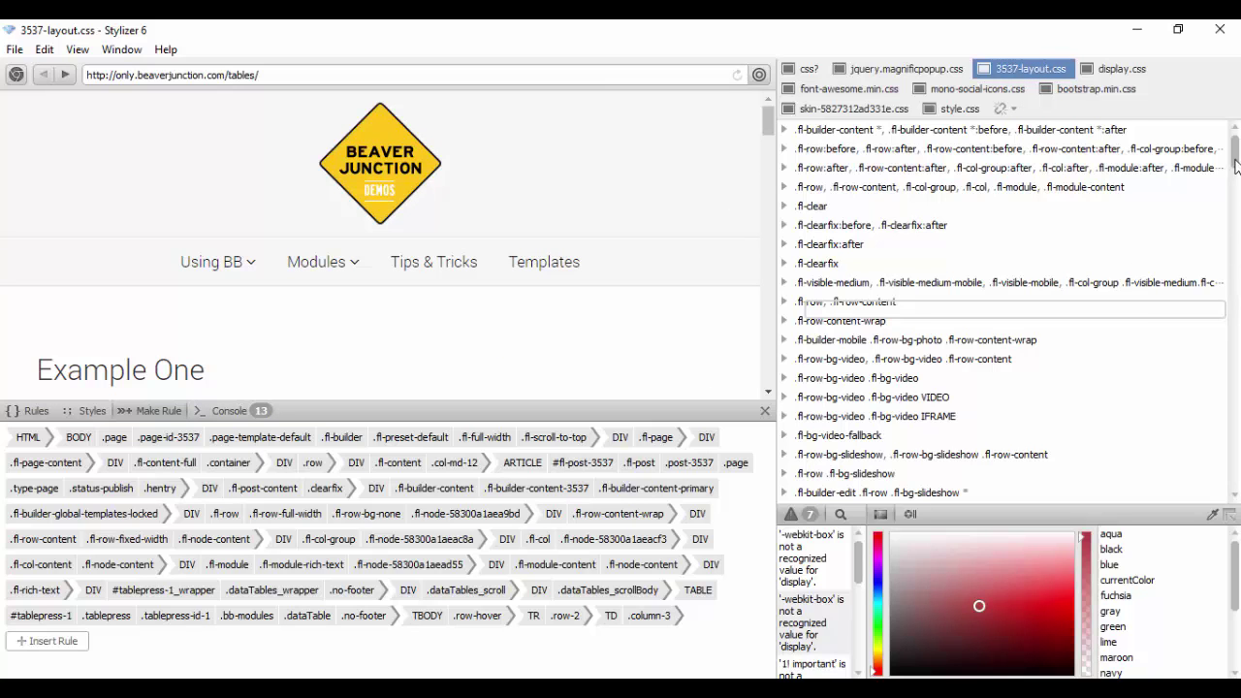
left_click_drag(1235, 167, 1229, 472)
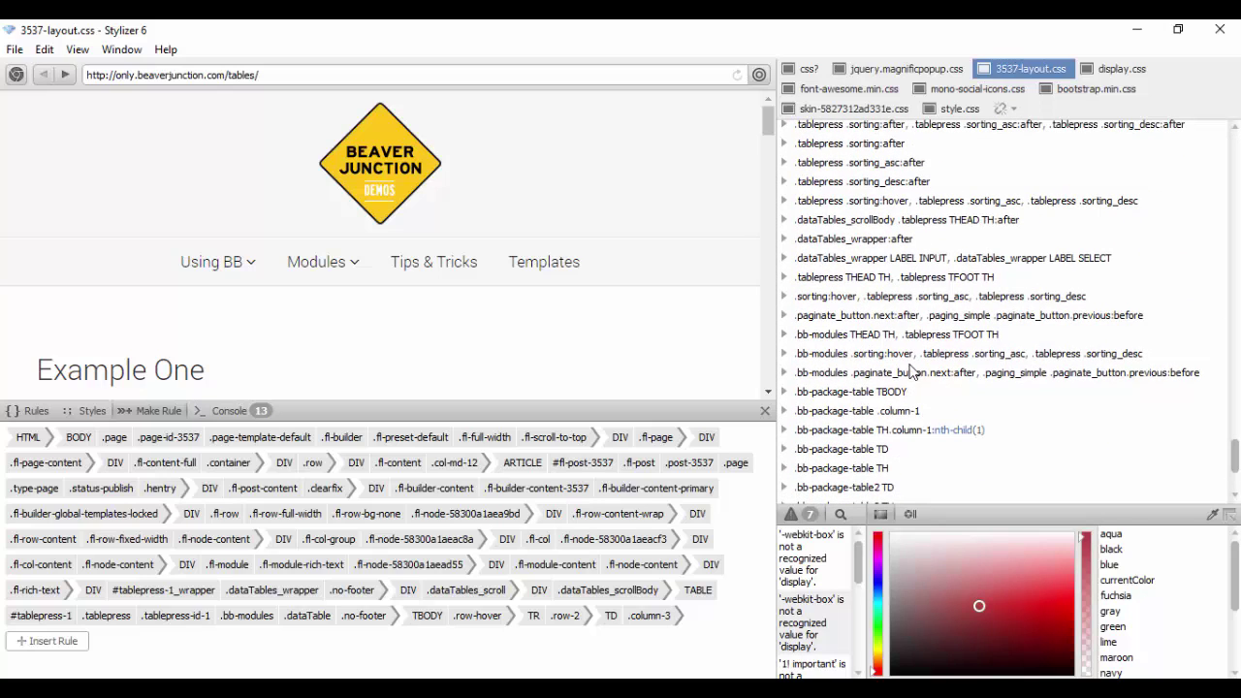
scroll(945, 395, "up", 1)
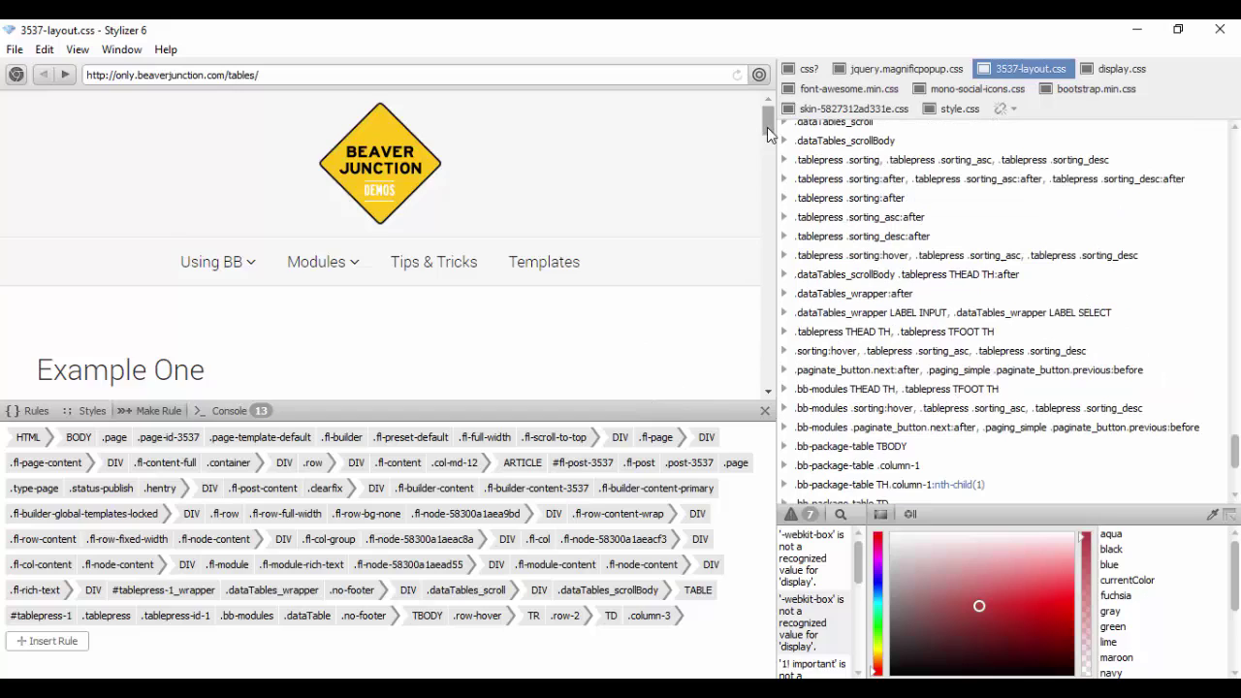
left_click_drag(769, 134, 768, 163)
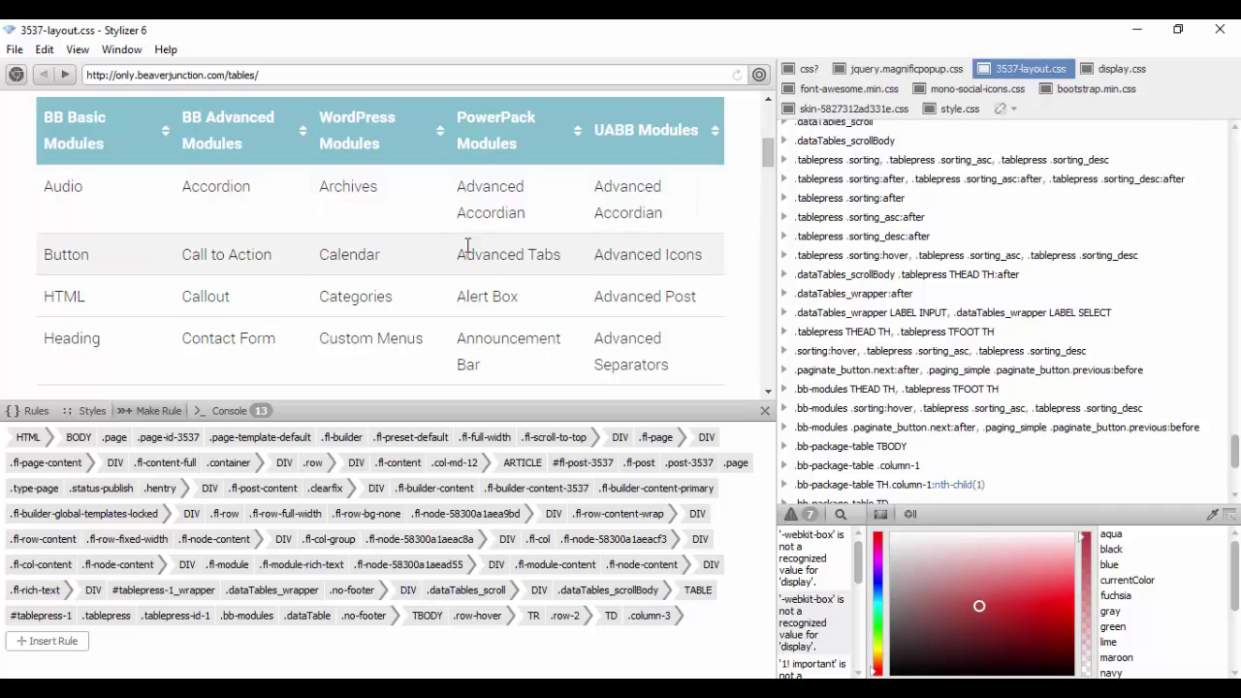
left_click(373, 263)
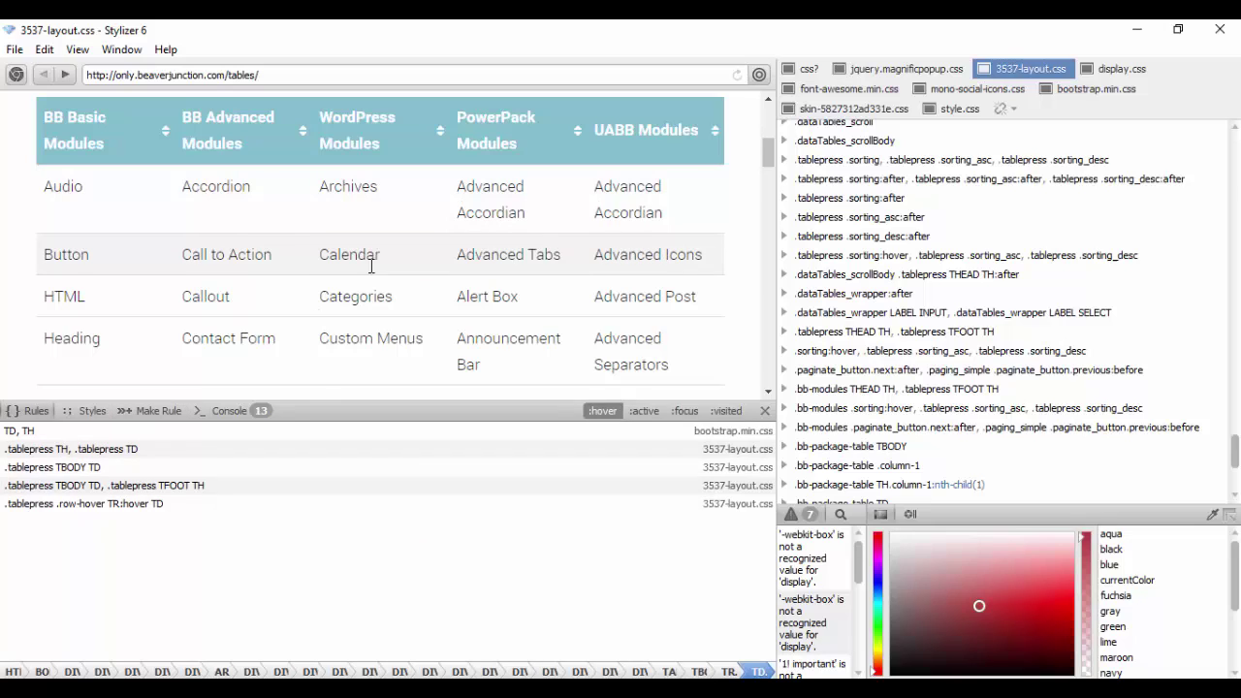
left_click(162, 411)
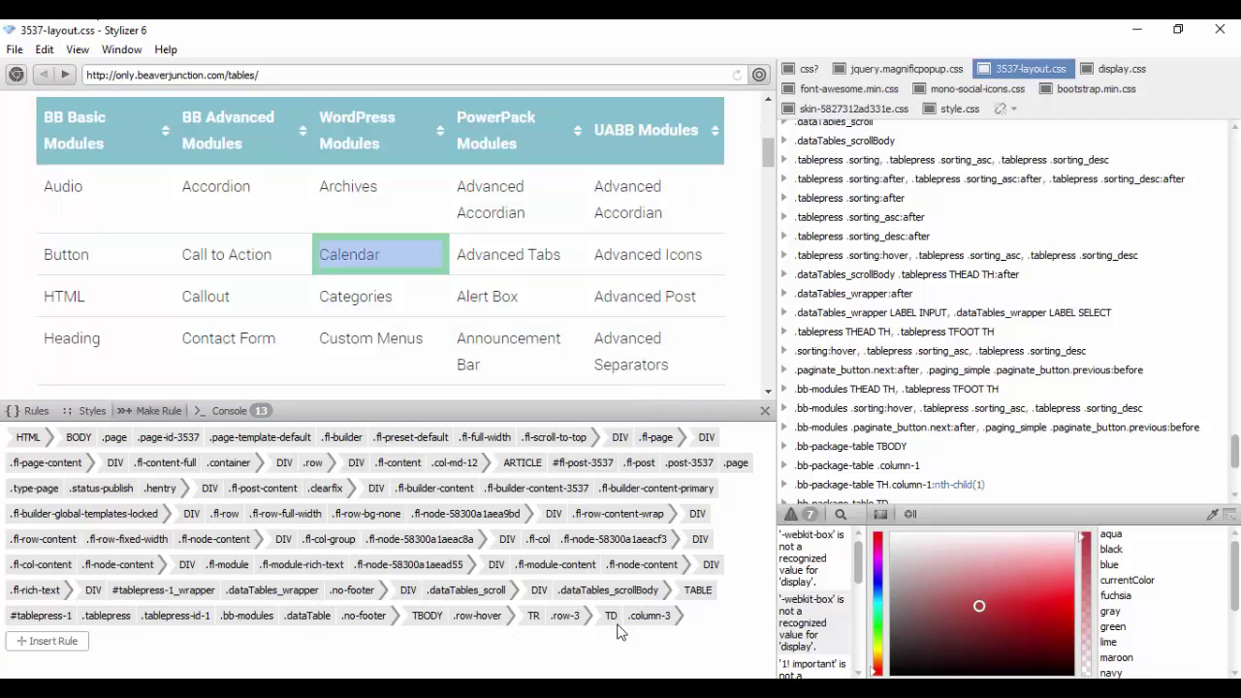
left_click(247, 615)
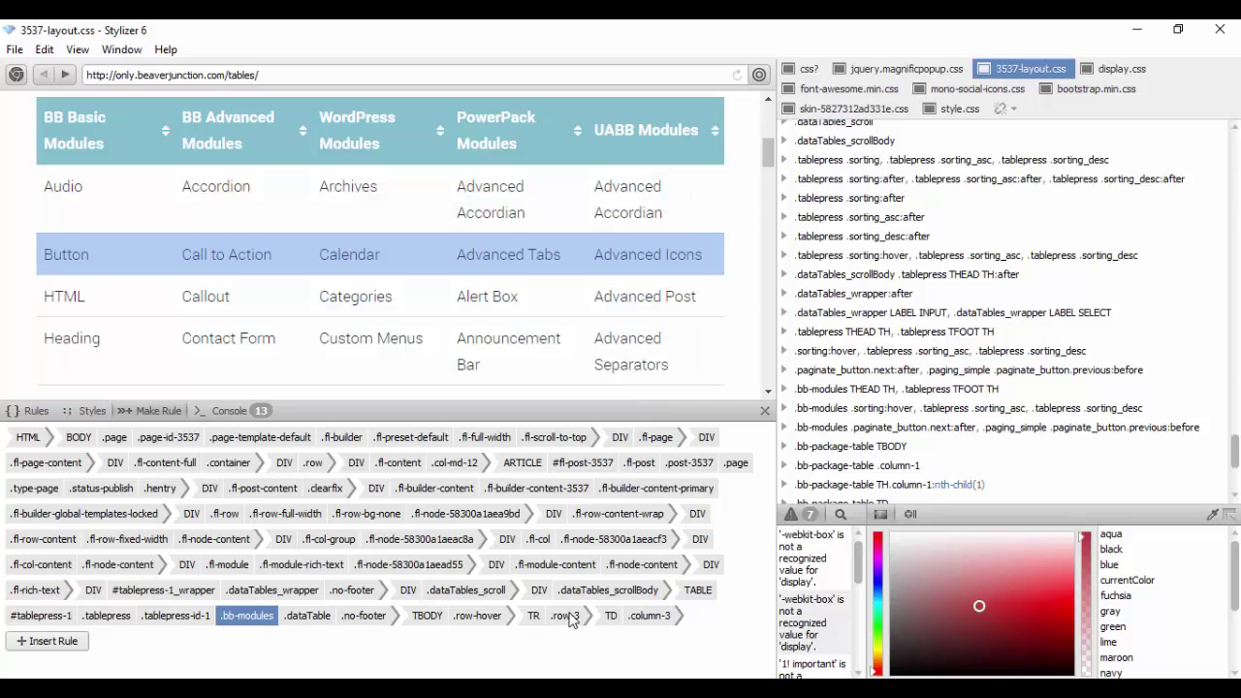
left_click(566, 615)
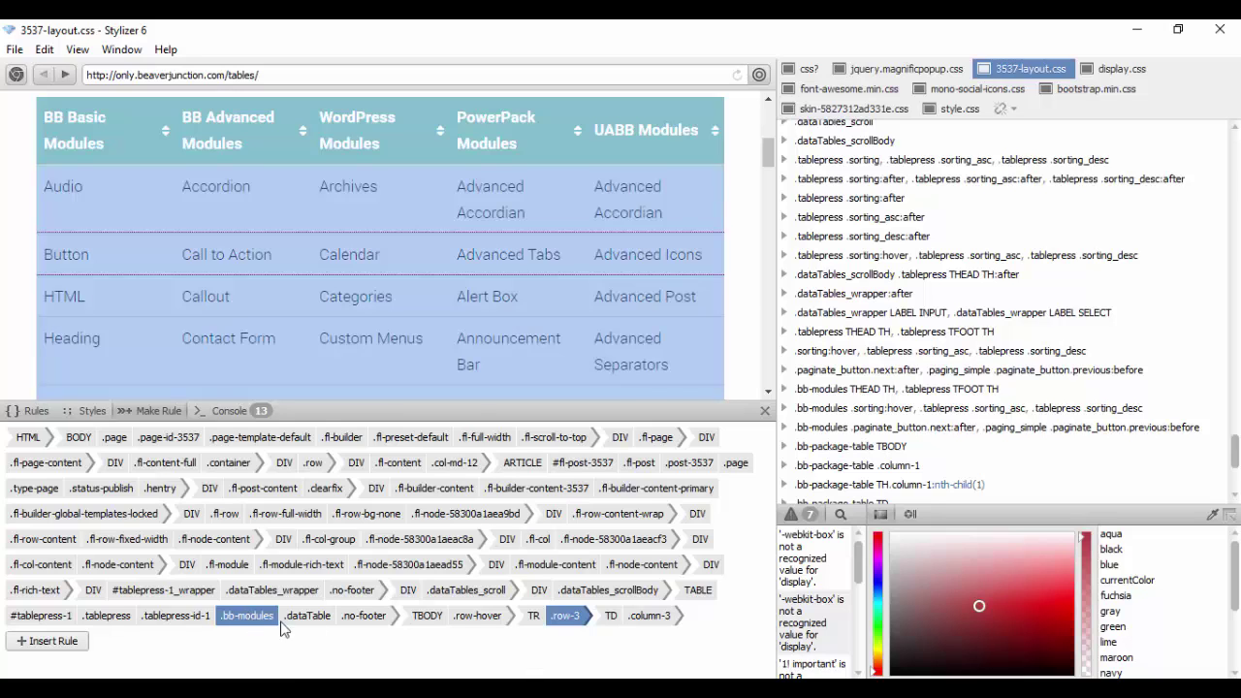
left_click(648, 617)
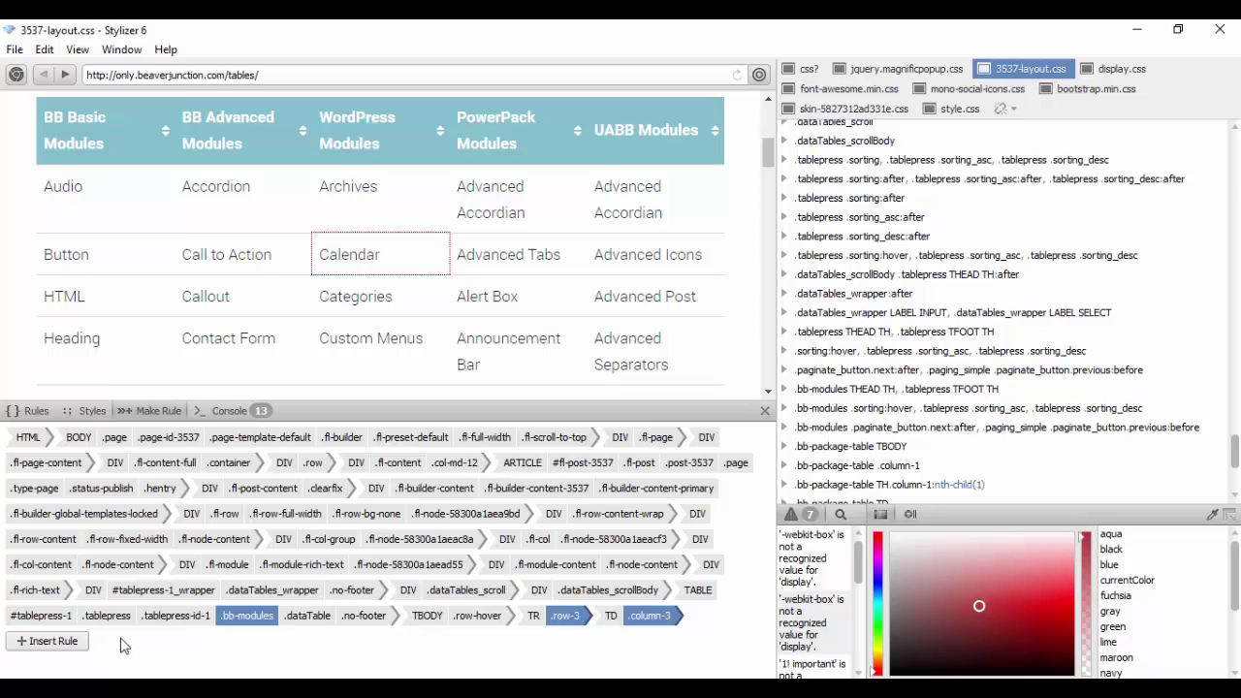
Step: Insert the .bb-modules .row-3 .column-3 rule with background #C44B4B and an empty text colour property
left_click(893, 389)
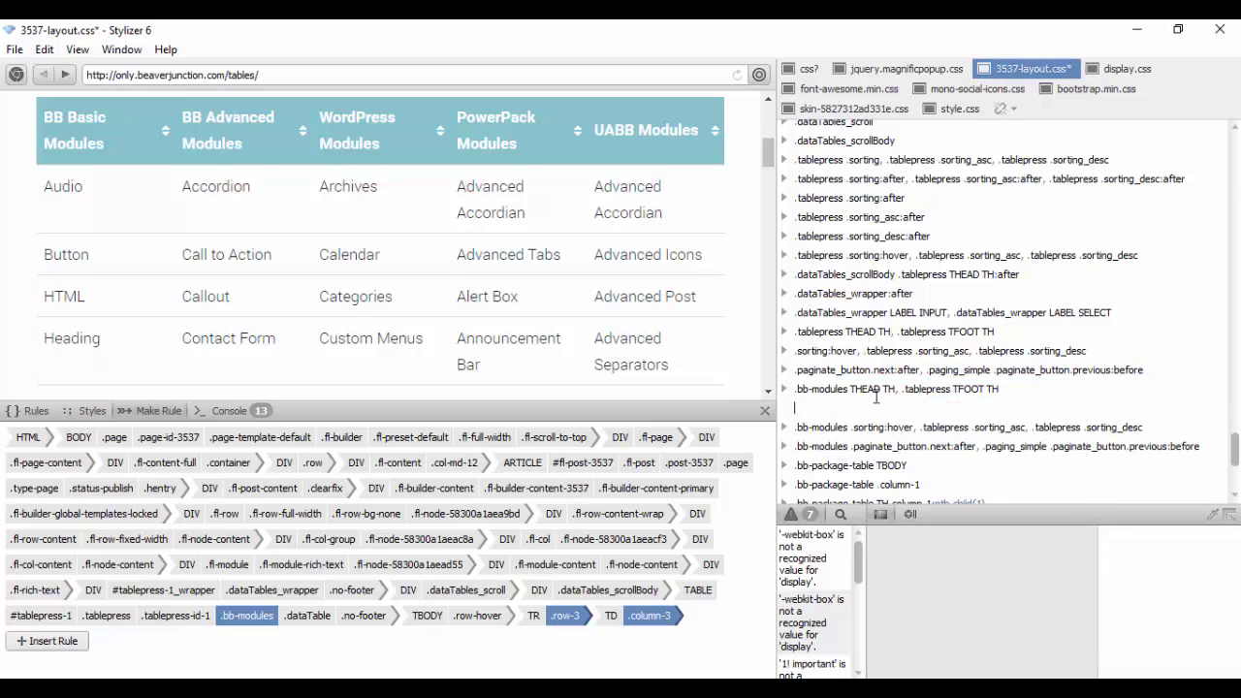
left_click(47, 641)
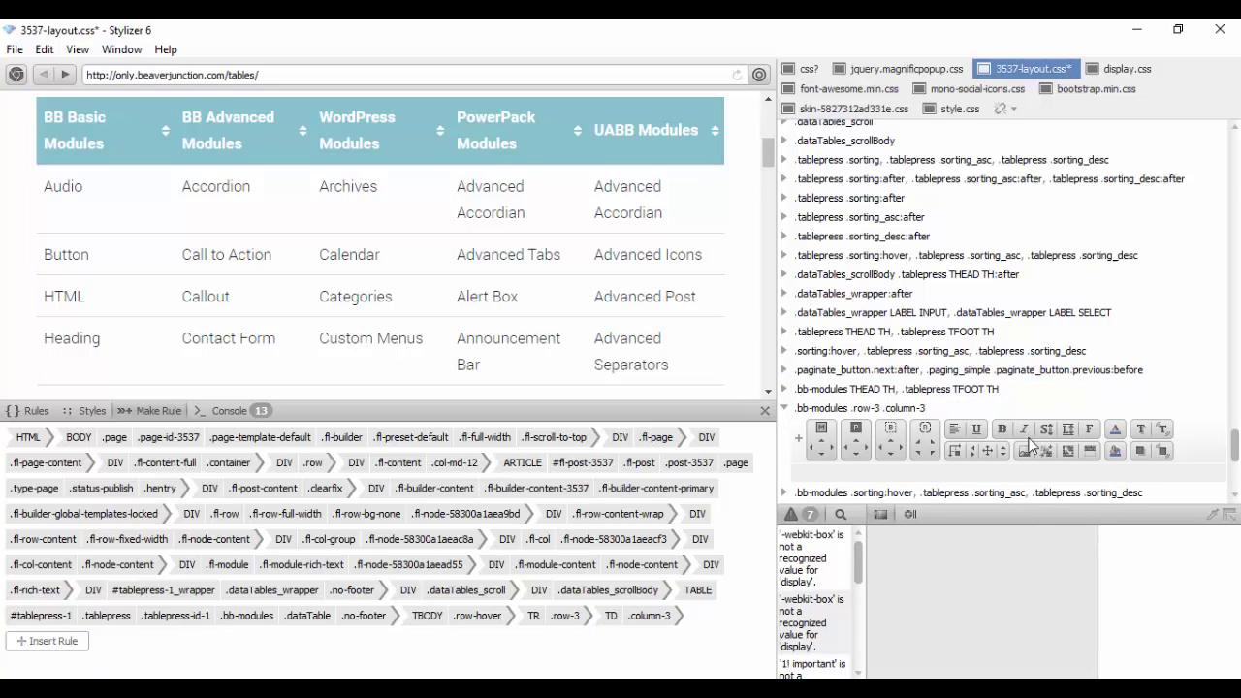
left_click(1110, 449)
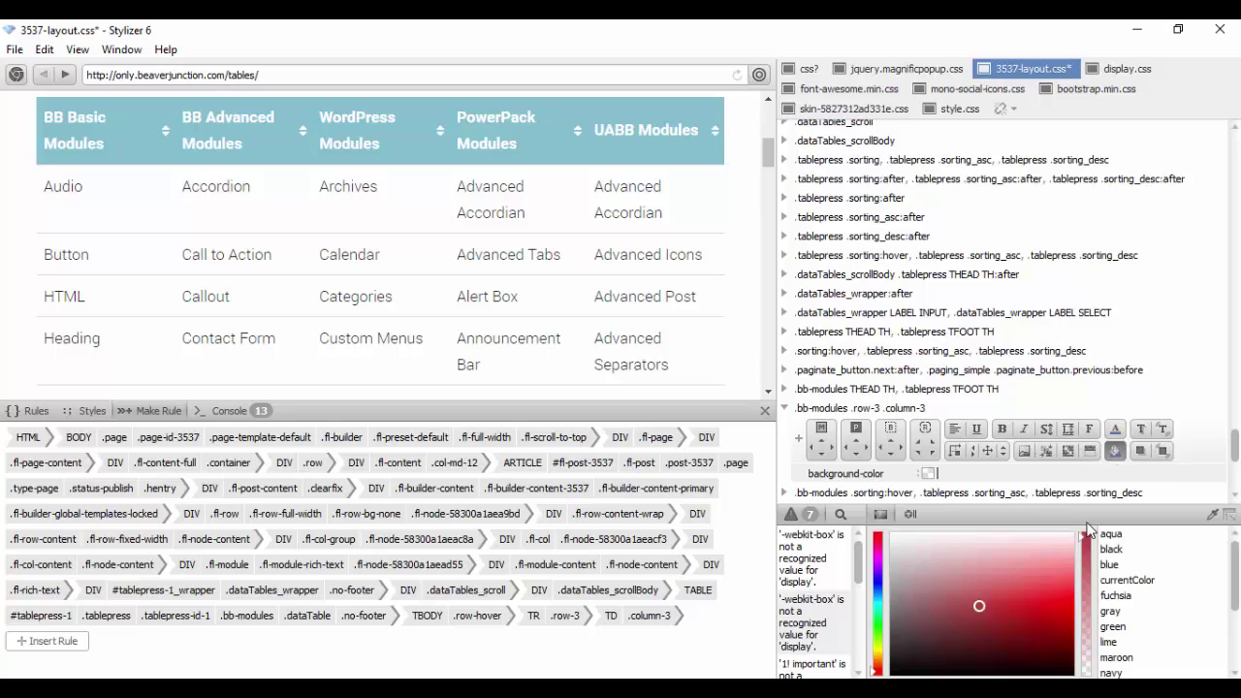
left_click(1000, 605)
left_click(983, 599)
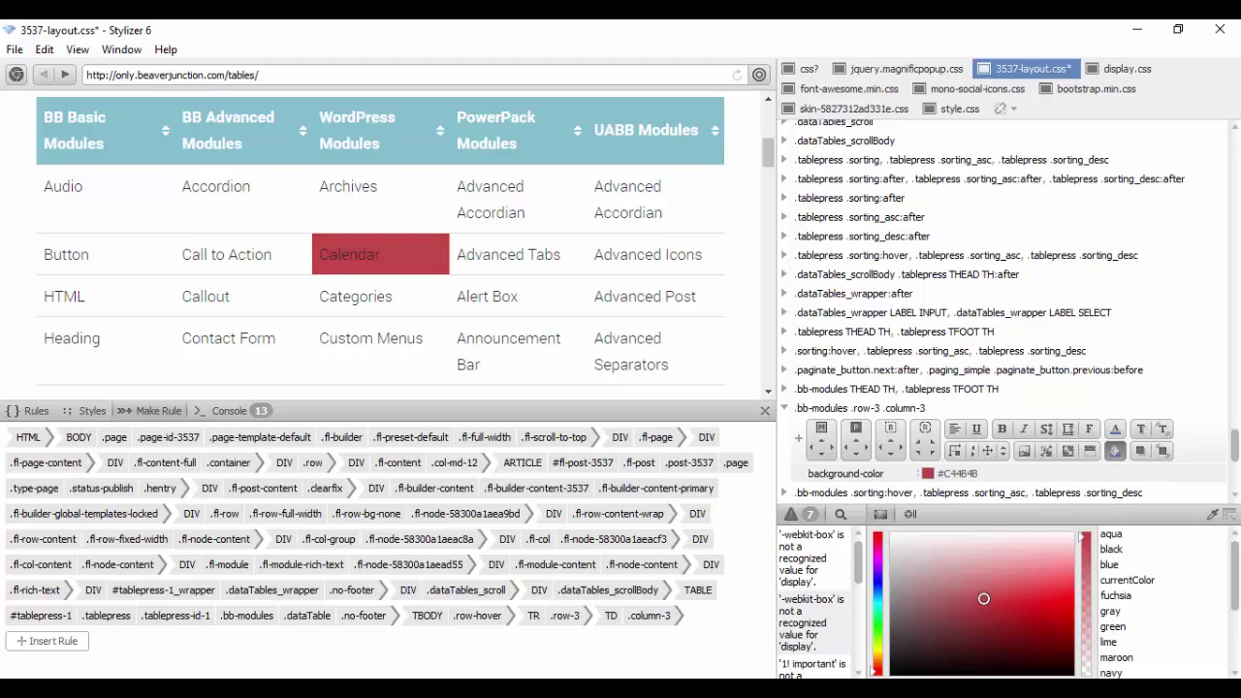
left_click(1116, 431)
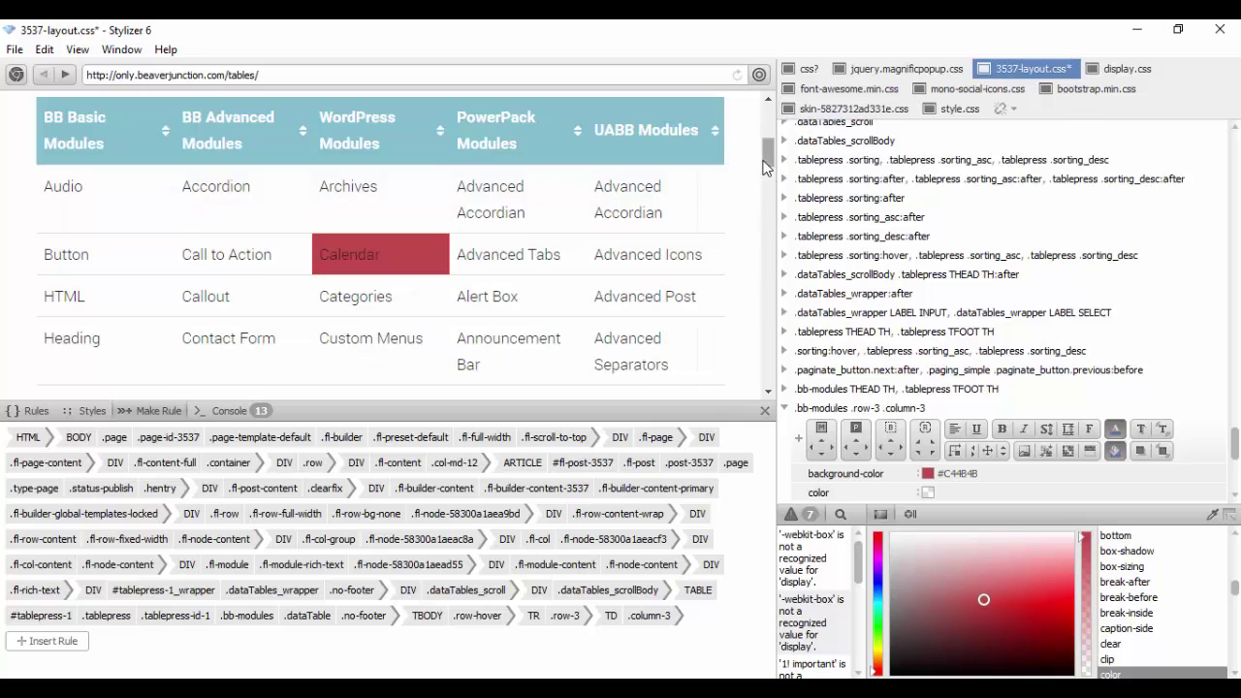
Step: Inspect the .bb-modules .paginate_button rule's #751919 colour, then minimize Stylizer 6
left_click_drag(766, 166, 771, 214)
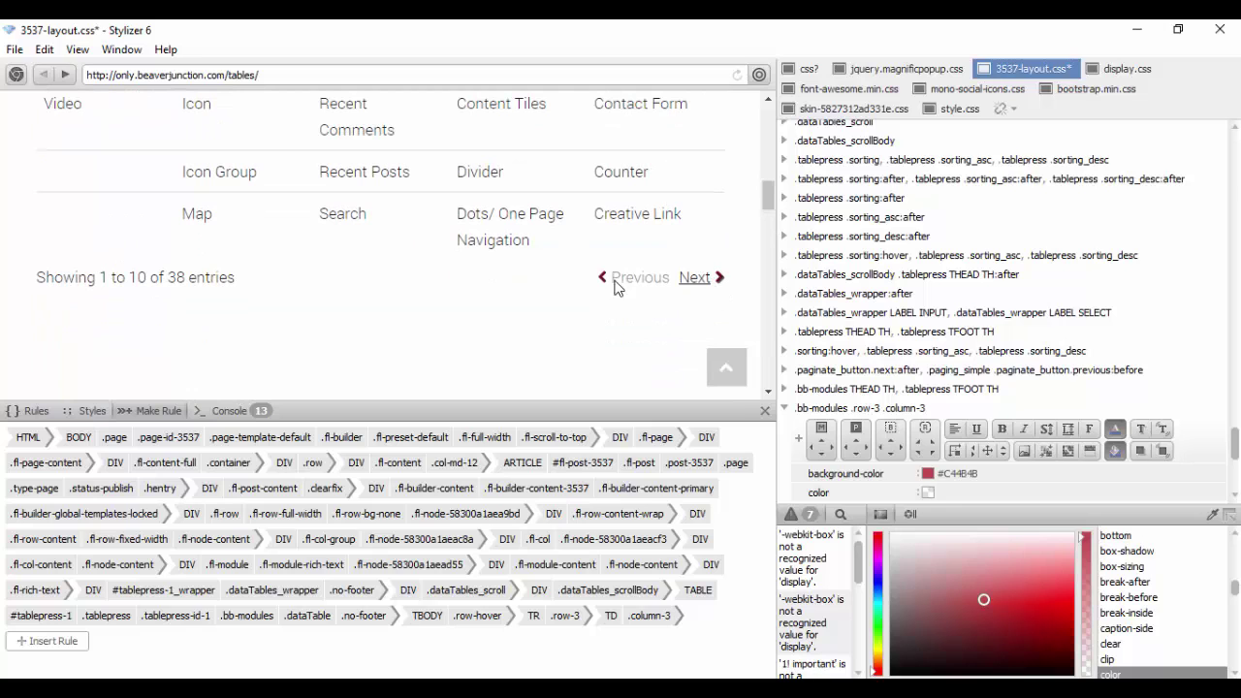
left_click_drag(1235, 426, 1237, 485)
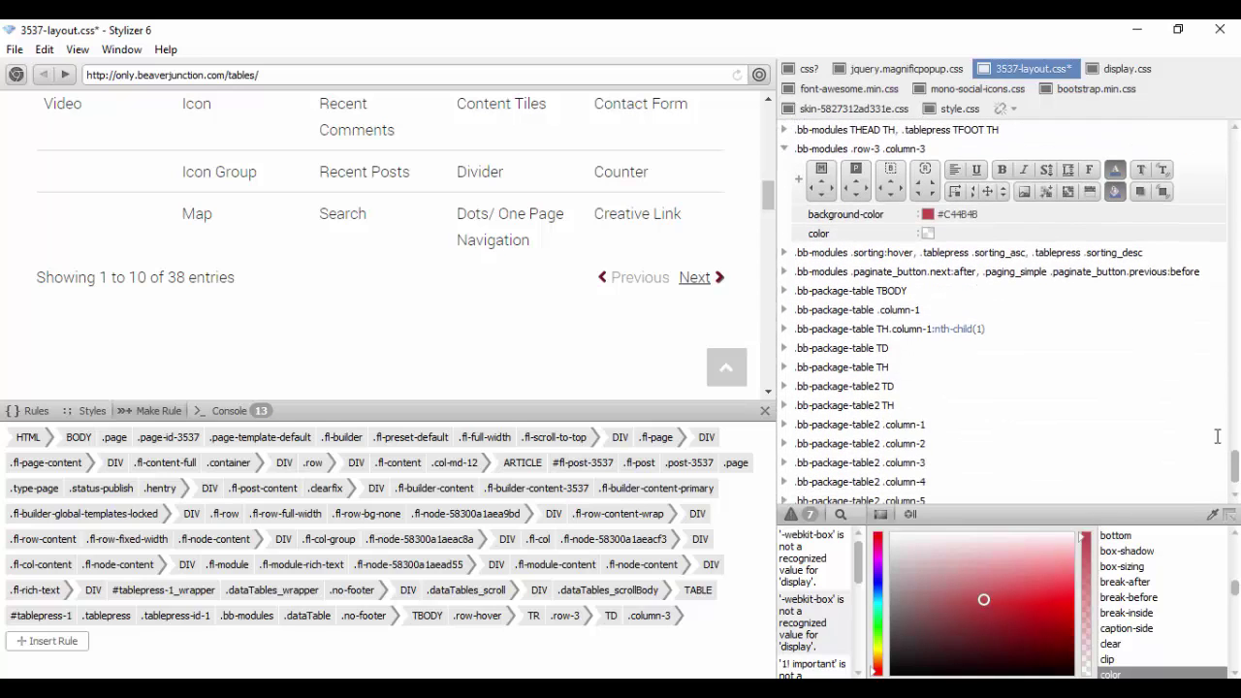
left_click(784, 272)
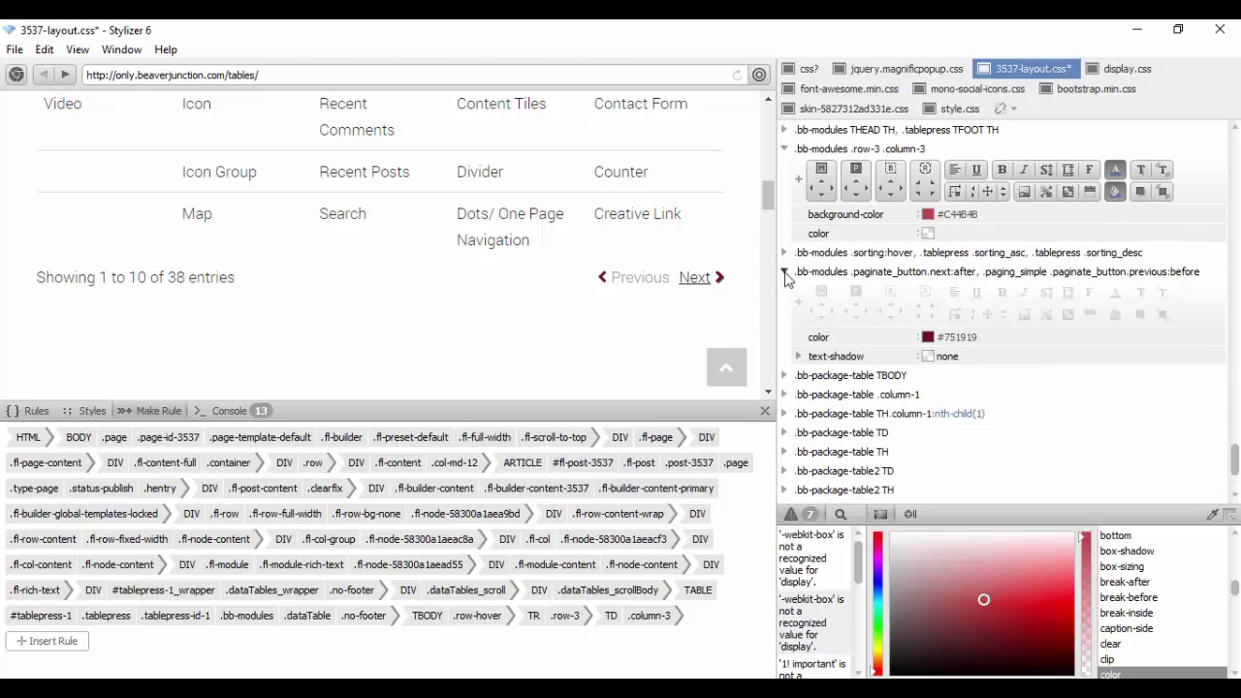
left_click_drag(831, 272, 1227, 276)
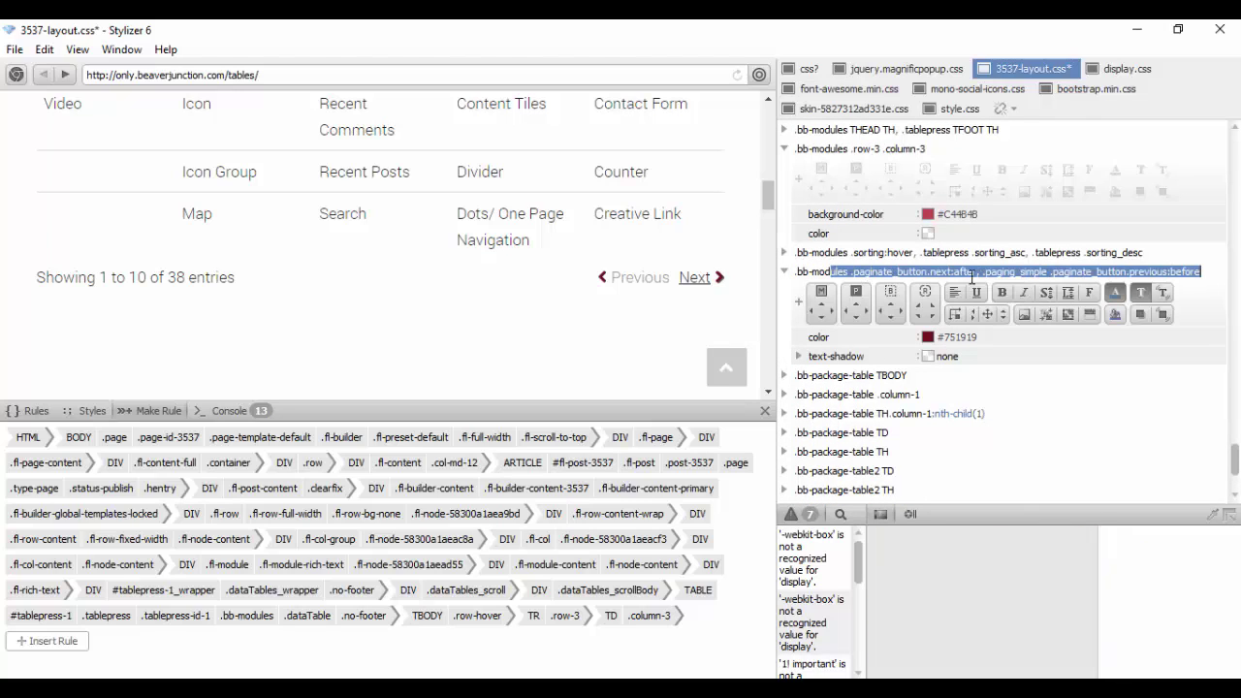
left_click(936, 272)
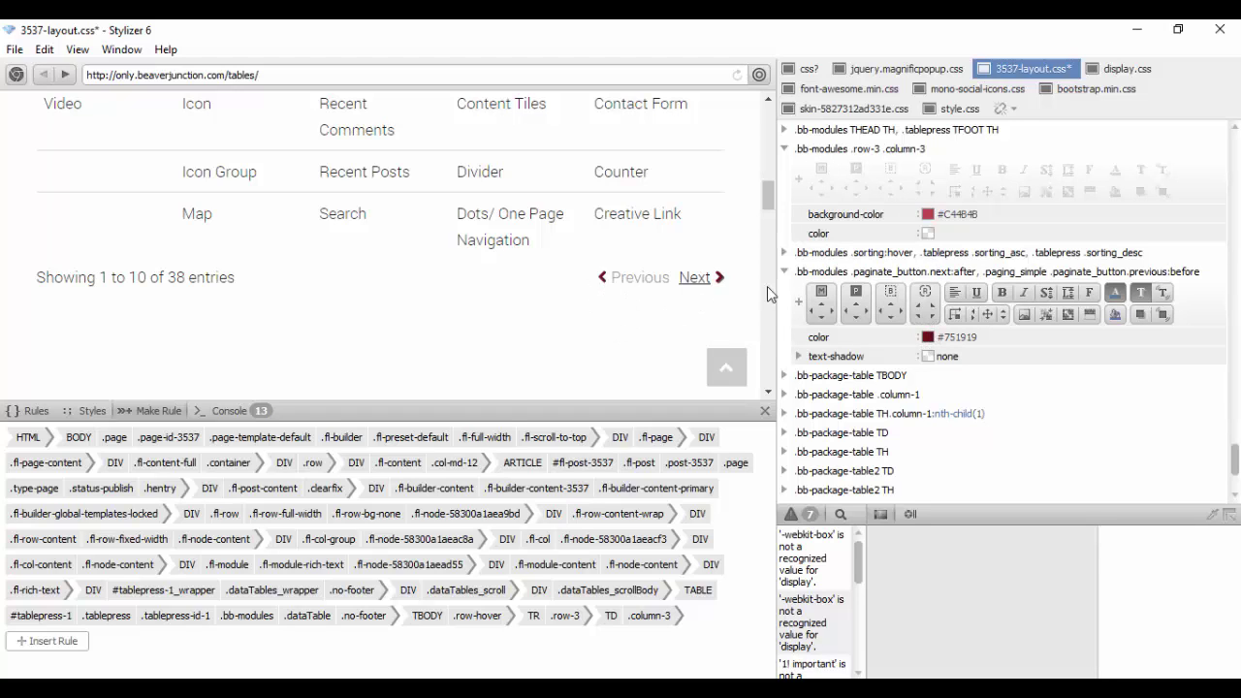
left_click(1132, 36)
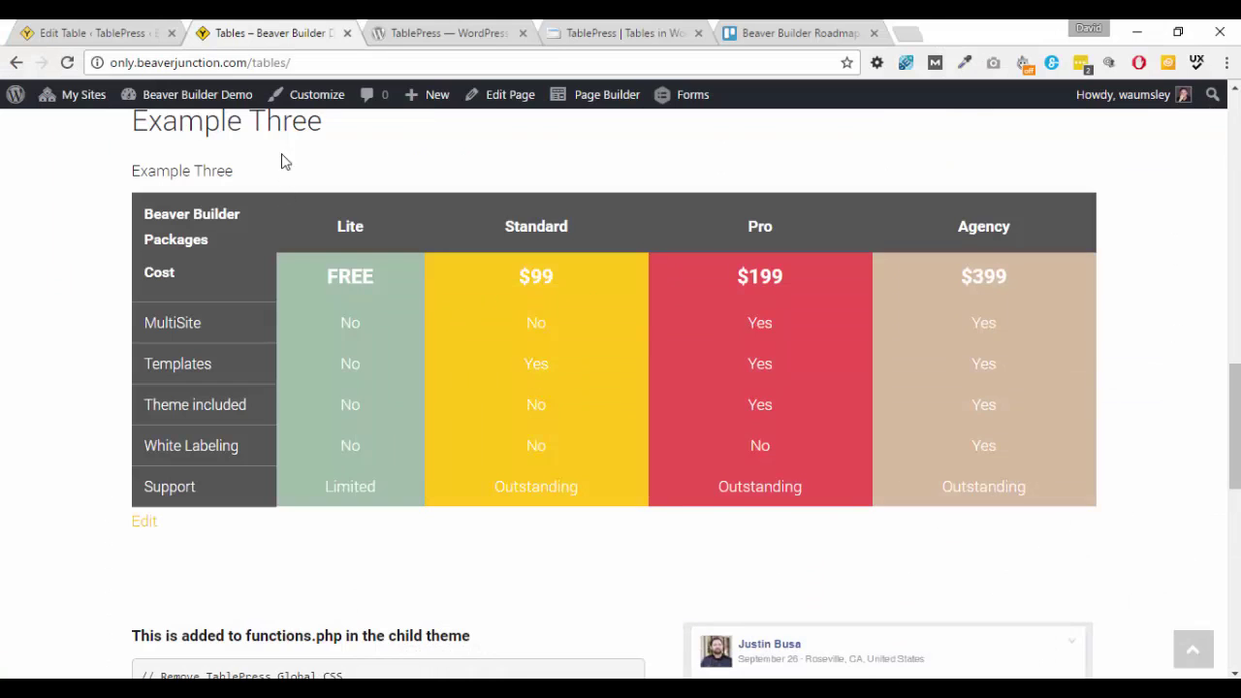
Step: Shrink the browser to a narrow window and scroll the Example One and Two tables to check reflow
scroll(901, 397, "down", 2)
scroll(898, 402, "up", 3)
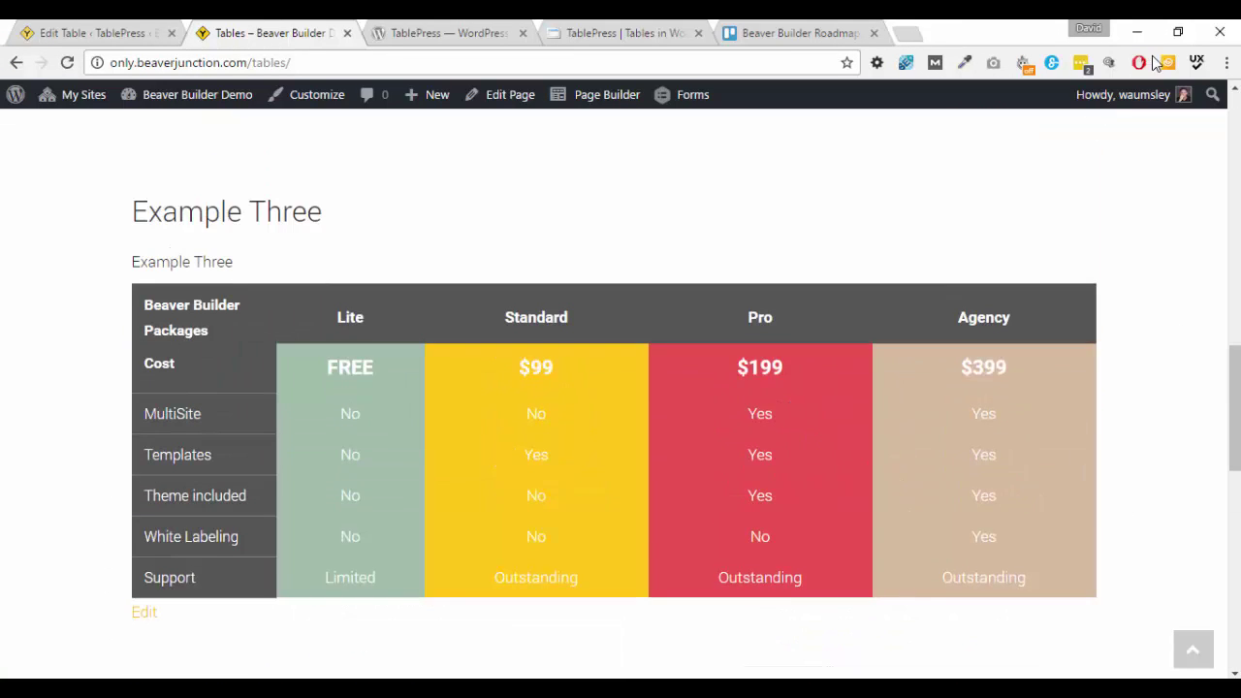
left_click(1176, 35)
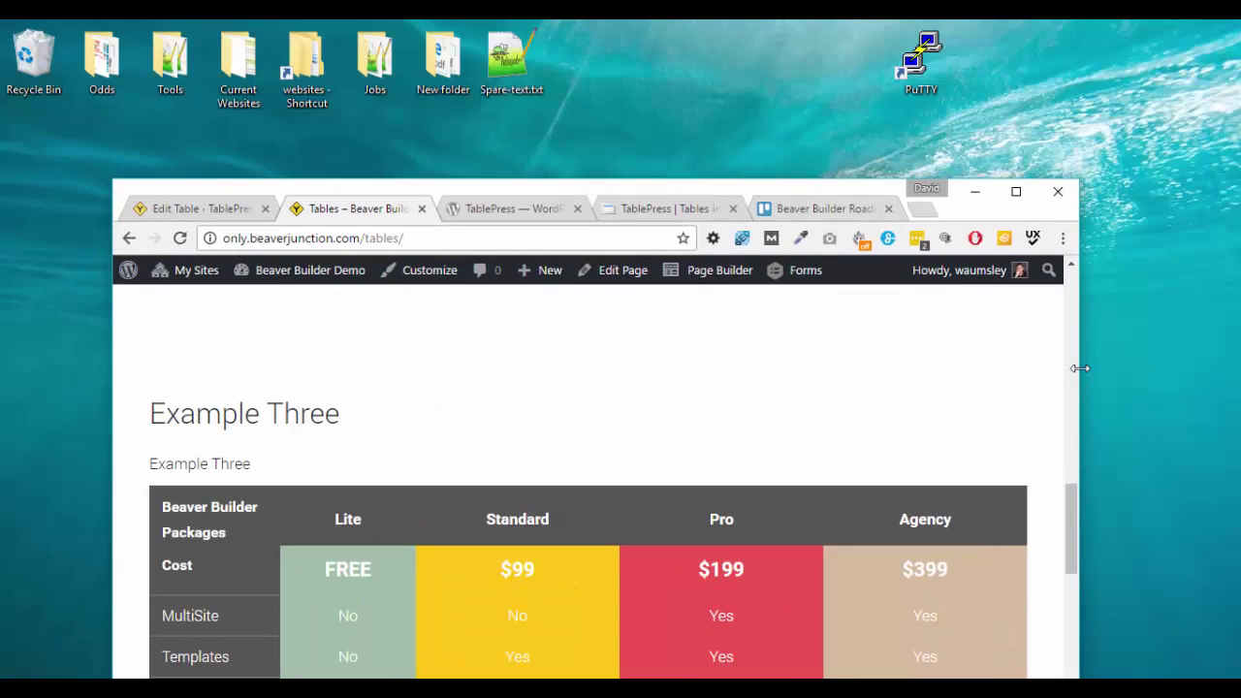
left_click_drag(1079, 368, 925, 368)
left_click_drag(842, 213, 830, 39)
left_click_drag(904, 361, 908, 406)
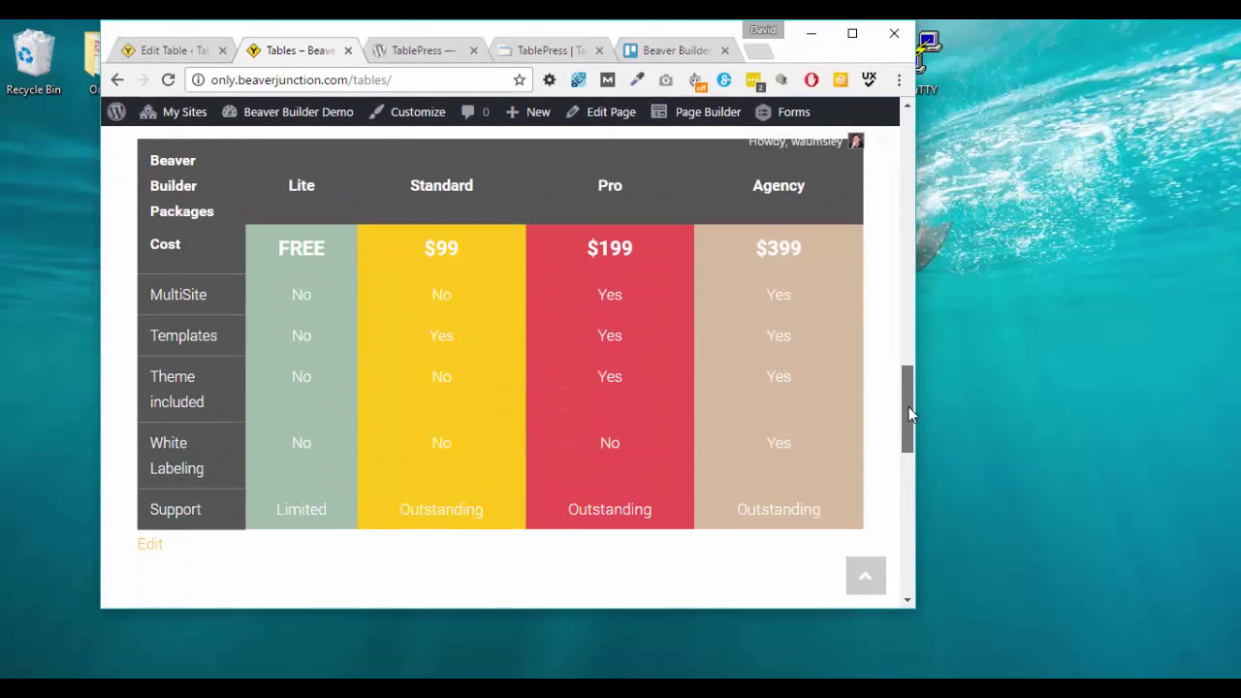
left_click_drag(917, 320, 516, 408)
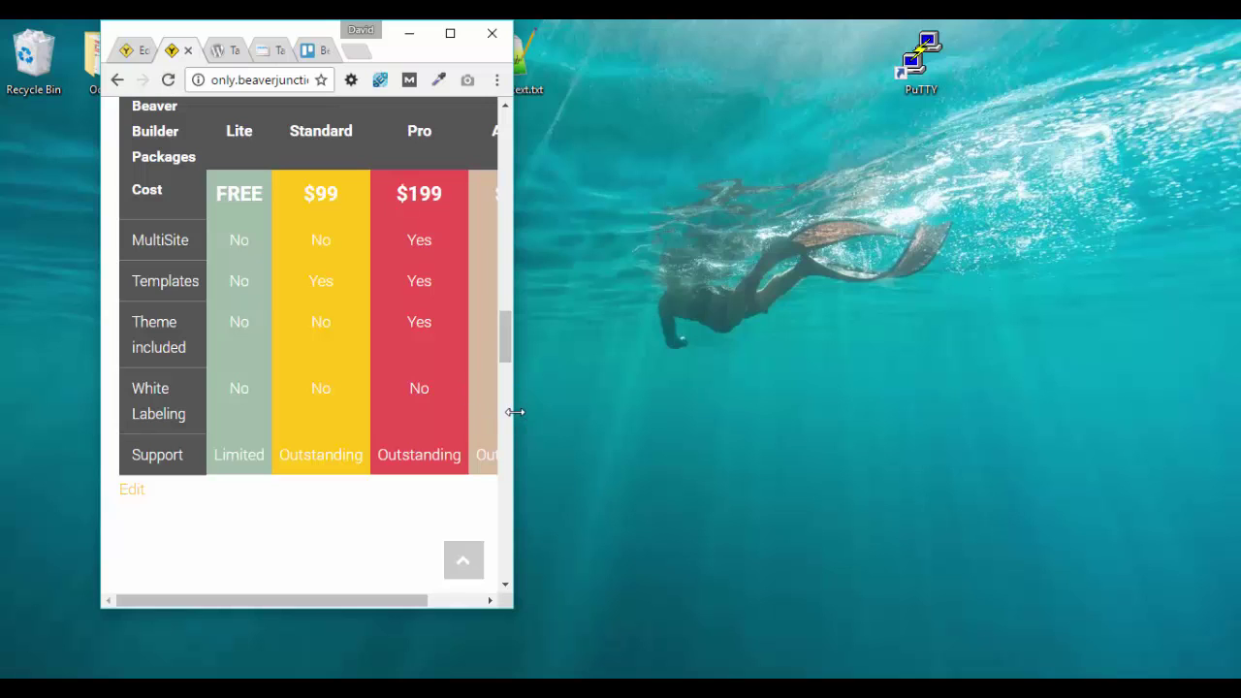
mouse_move(511, 411)
left_mouse_down()
mouse_move(493, 412)
mouse_move(515, 412)
left_mouse_up()
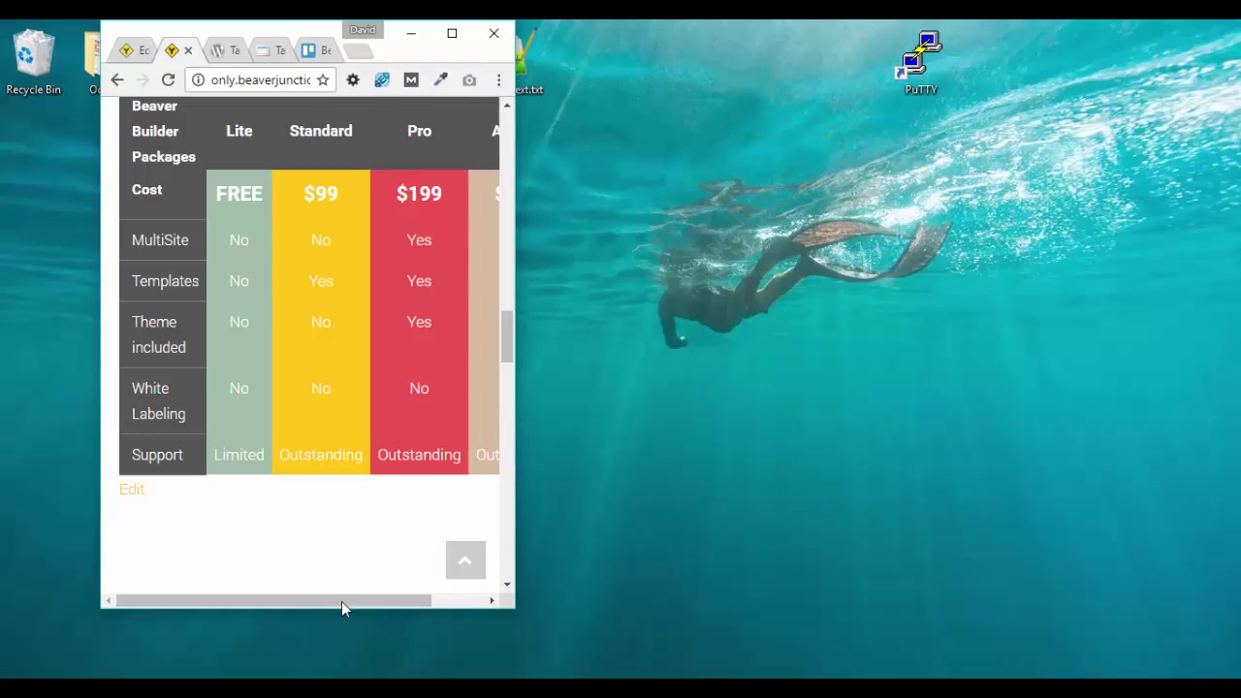
left_click_drag(347, 610, 430, 610)
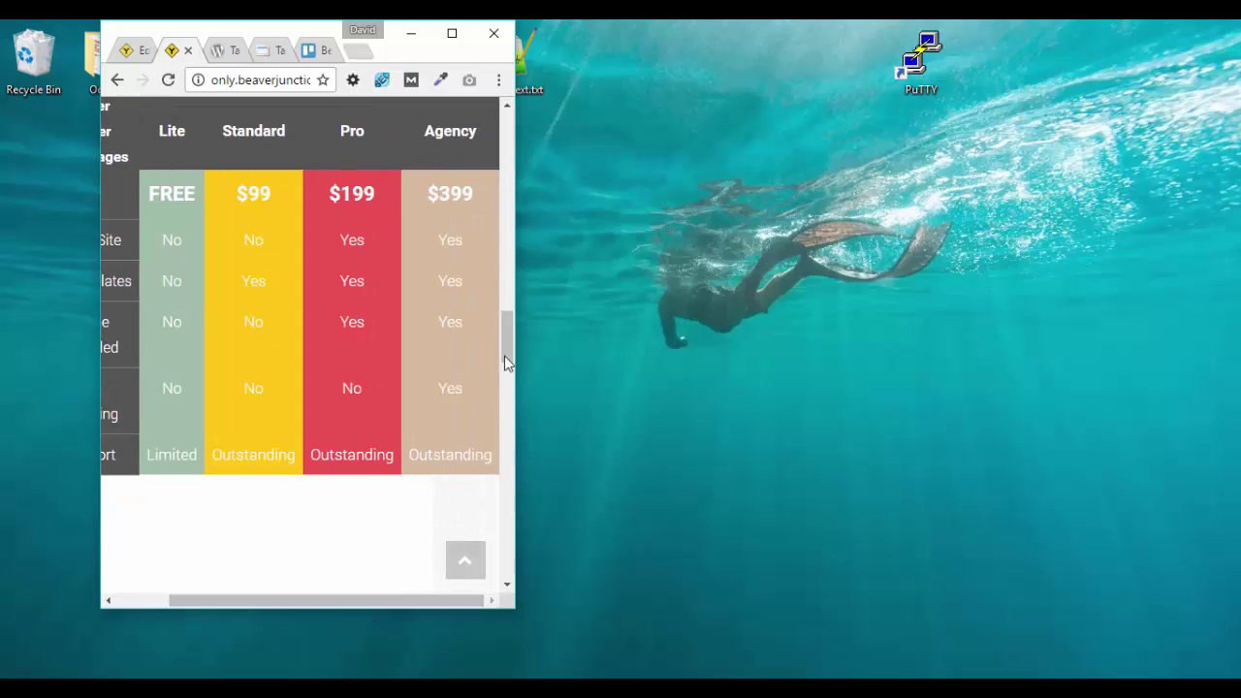
scroll(508, 319, "up", 1)
left_click_drag(509, 319, 515, 200)
scroll(319, 518, "left", 2)
scroll(515, 200, "down", 3)
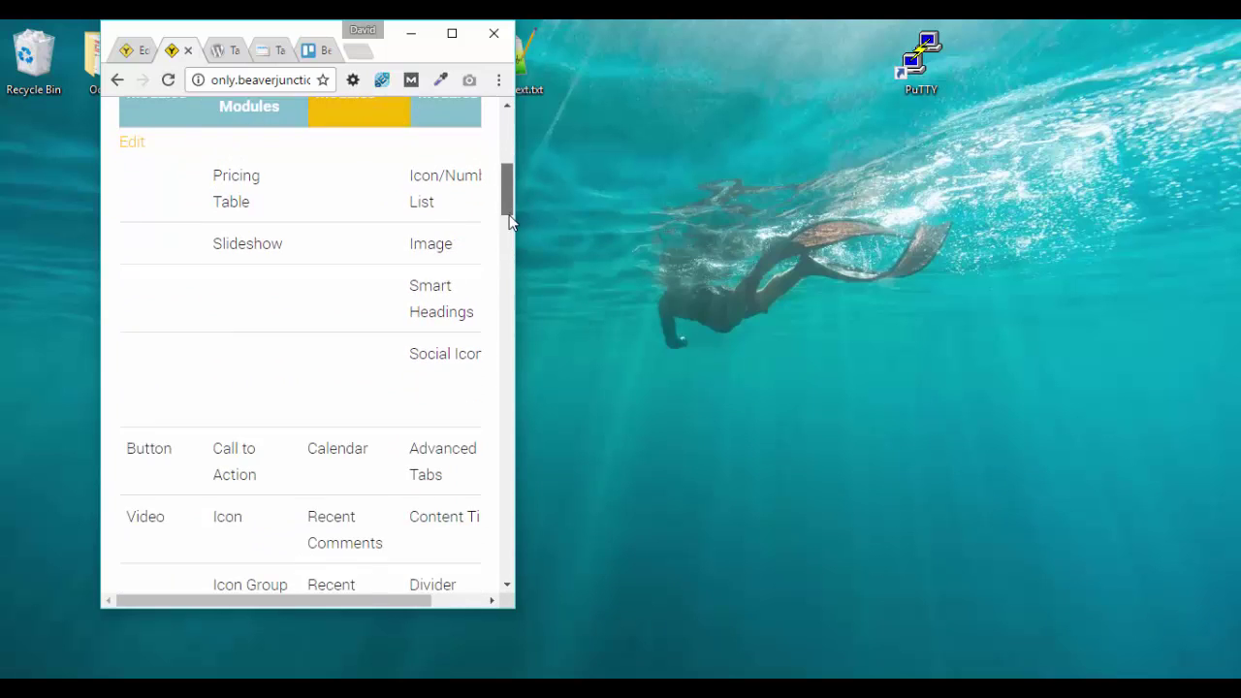
left_click_drag(320, 438, 379, 449)
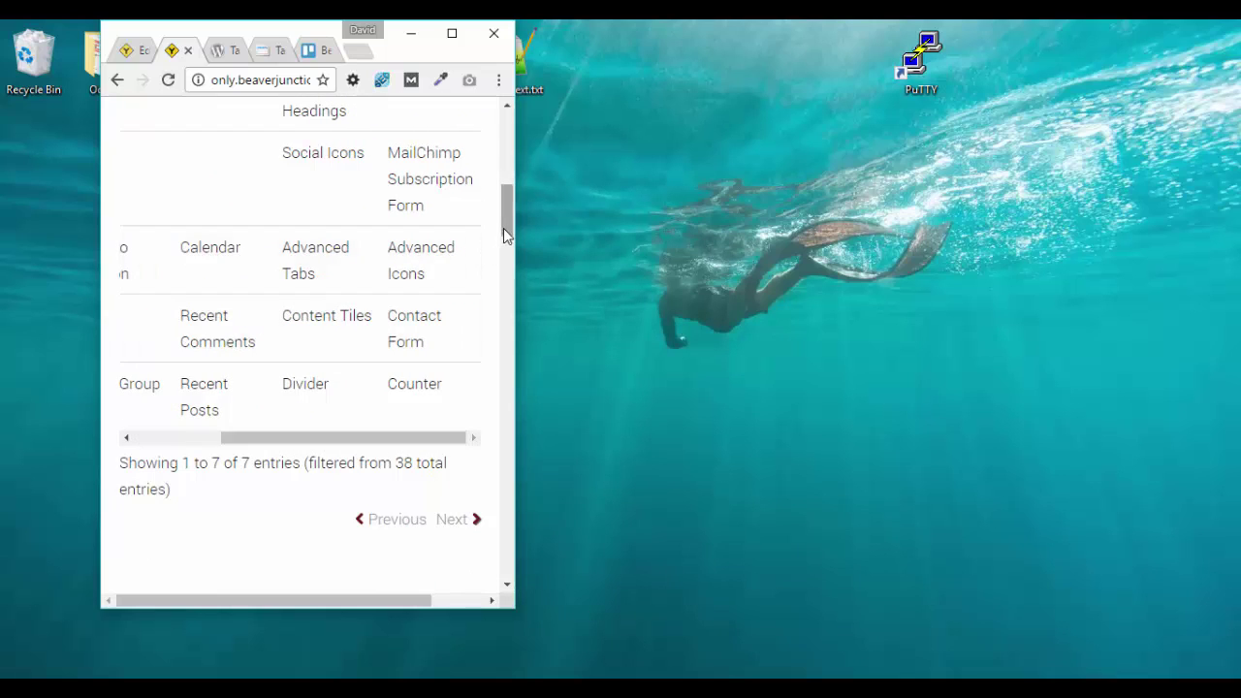
Step: Widen and re-narrow the window to test Example Two, then maximize back to full width
left_click_drag(515, 270, 1106, 297)
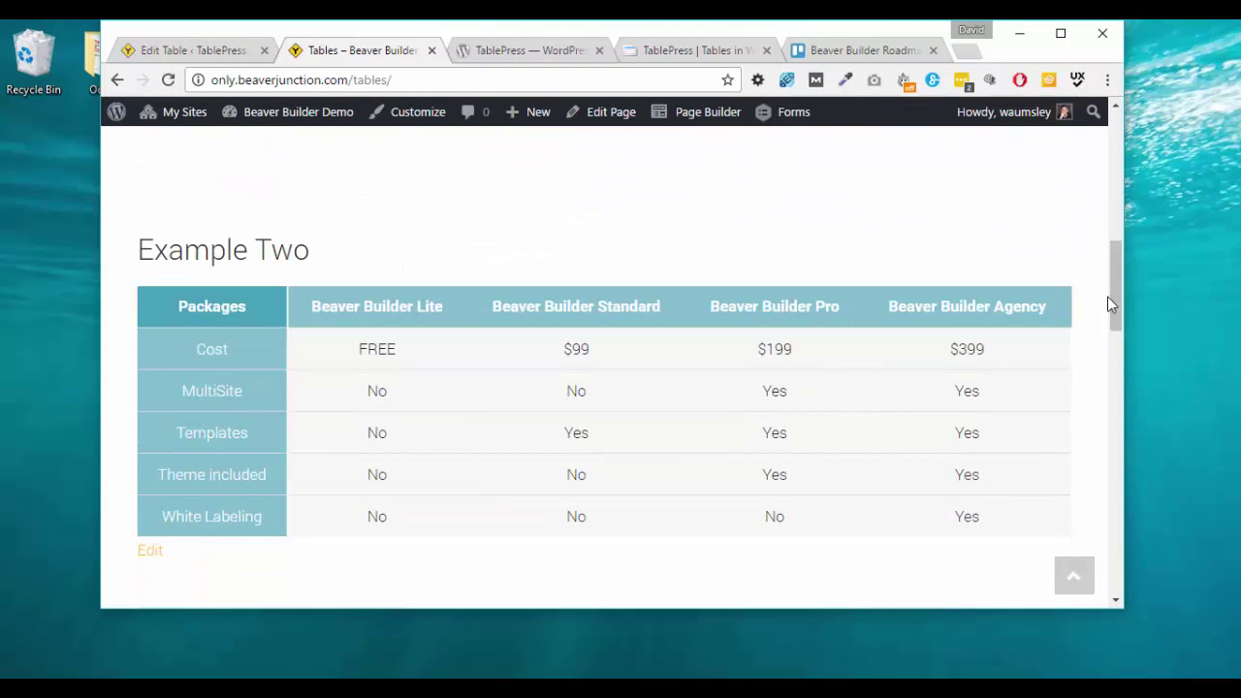
left_click_drag(1125, 340, 679, 376)
left_click_drag(667, 243, 668, 289)
left_click_drag(684, 352, 561, 357)
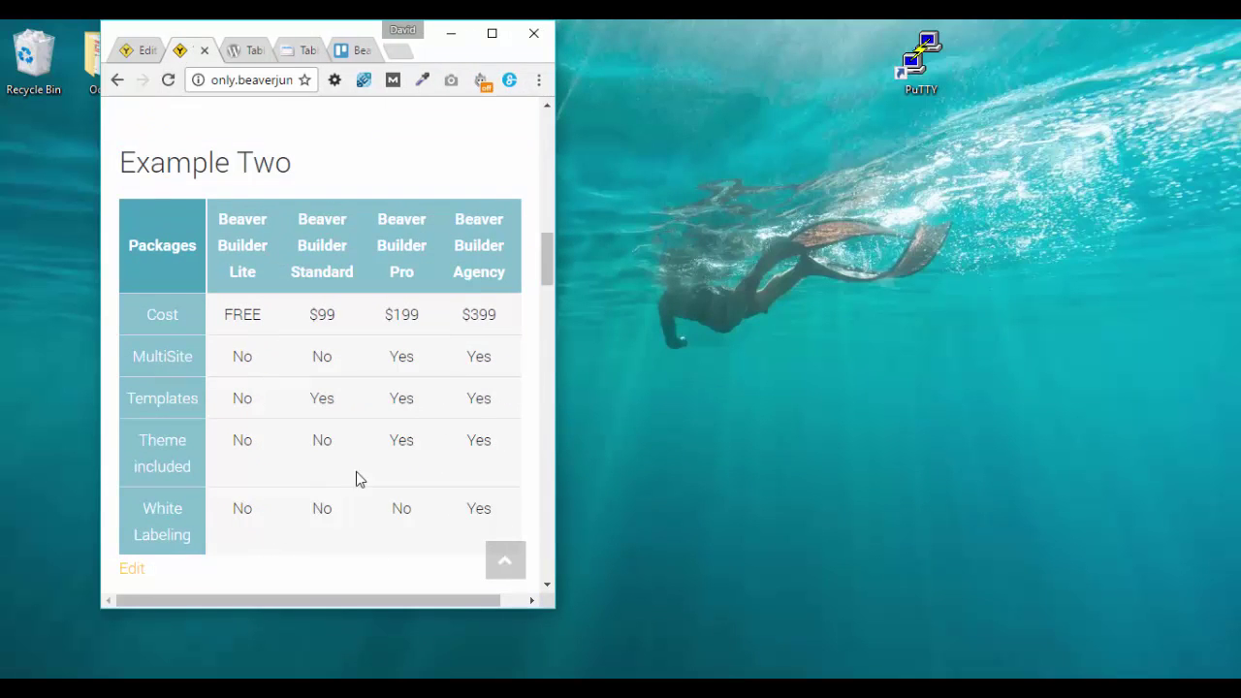
left_click(491, 33)
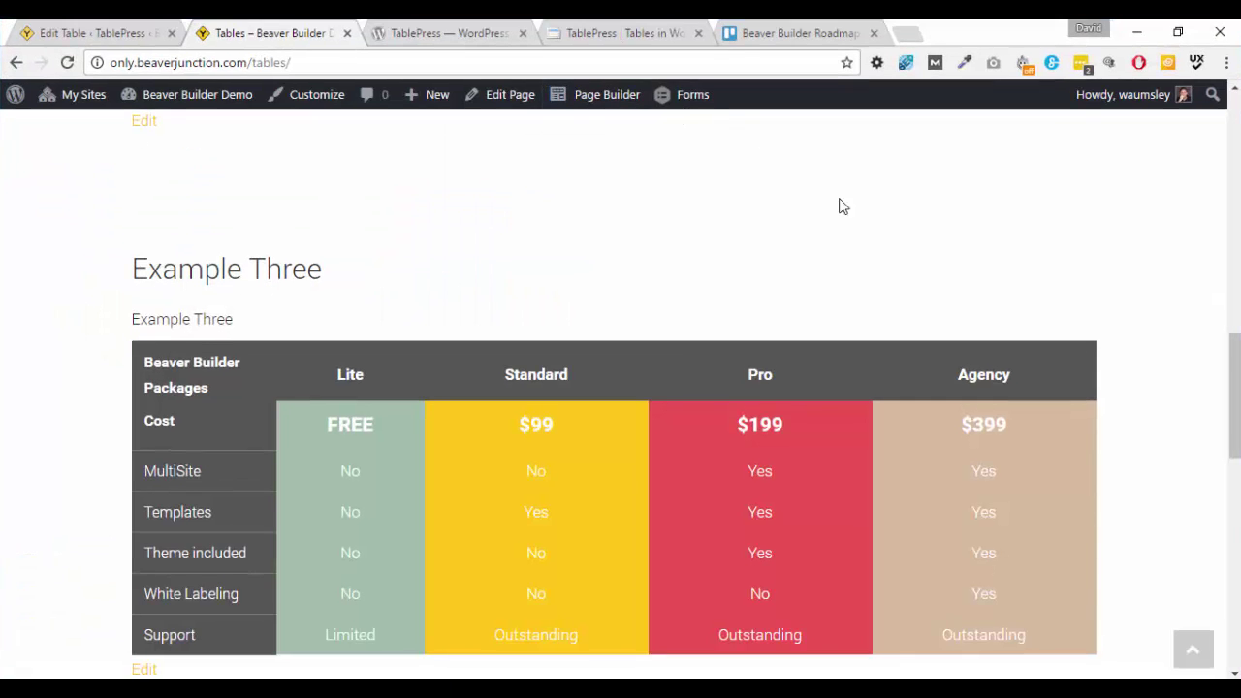
scroll(622, 272, "down", 3)
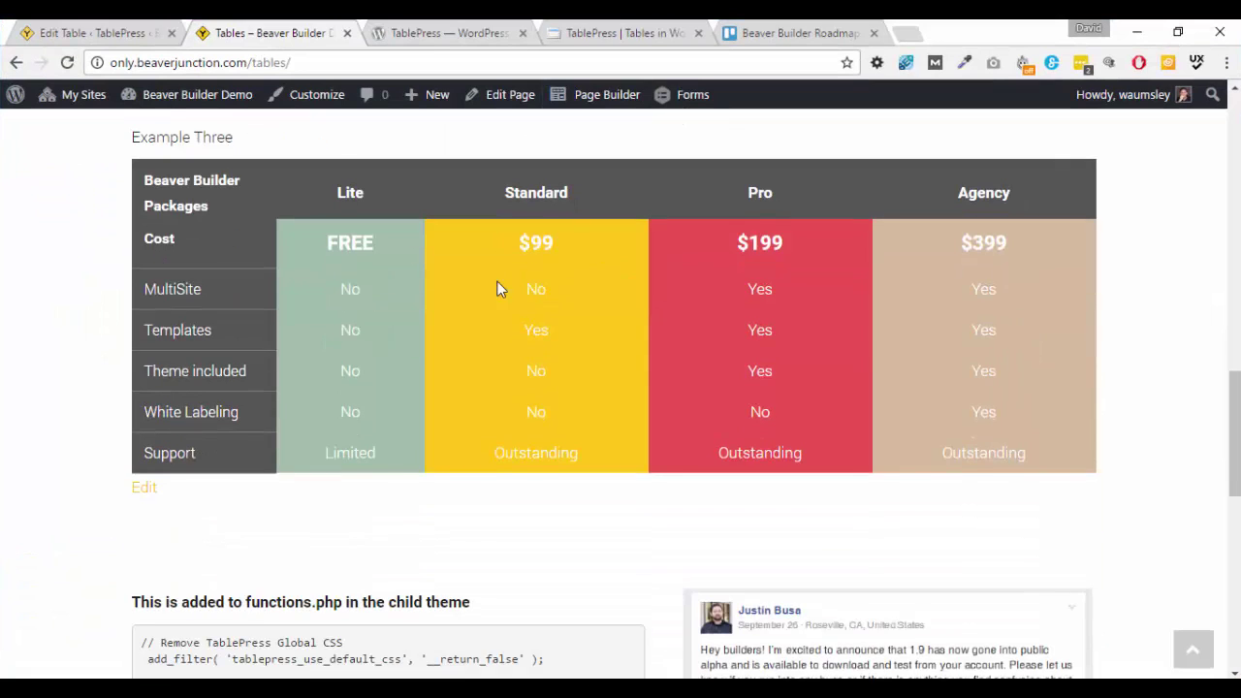
Step: Return to TablePress All Tables, leaving the current table editor without saving
left_click(93, 33)
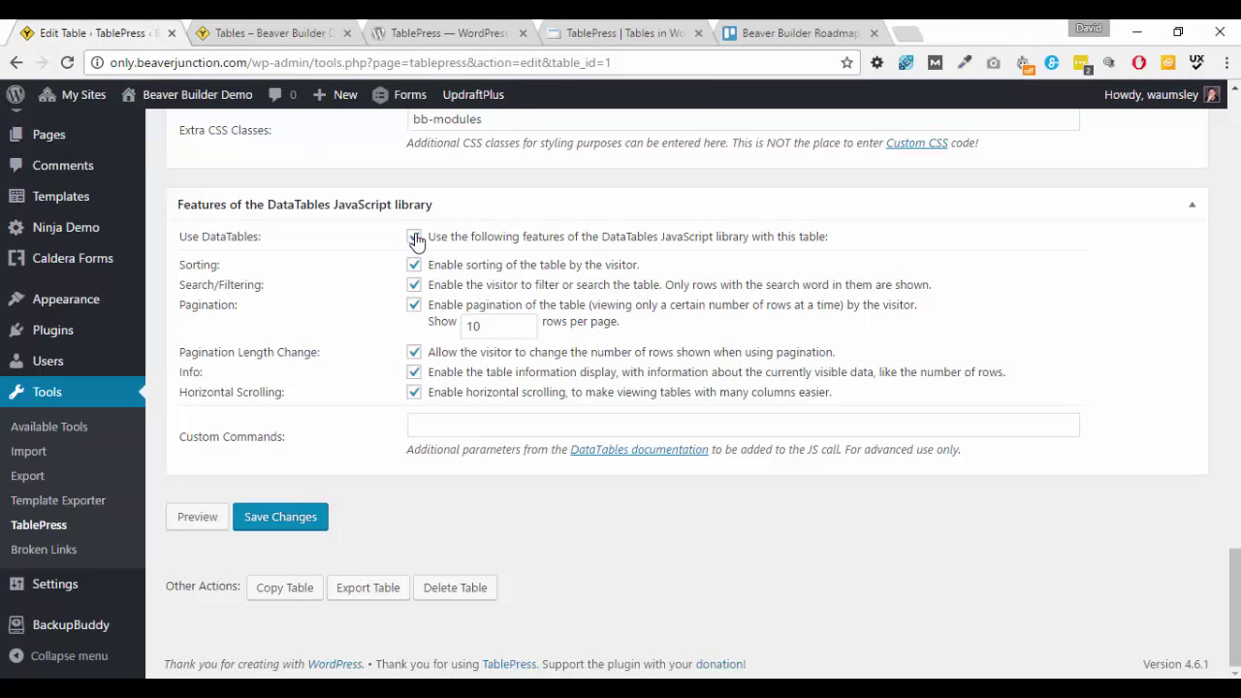
middle_click(792, 355)
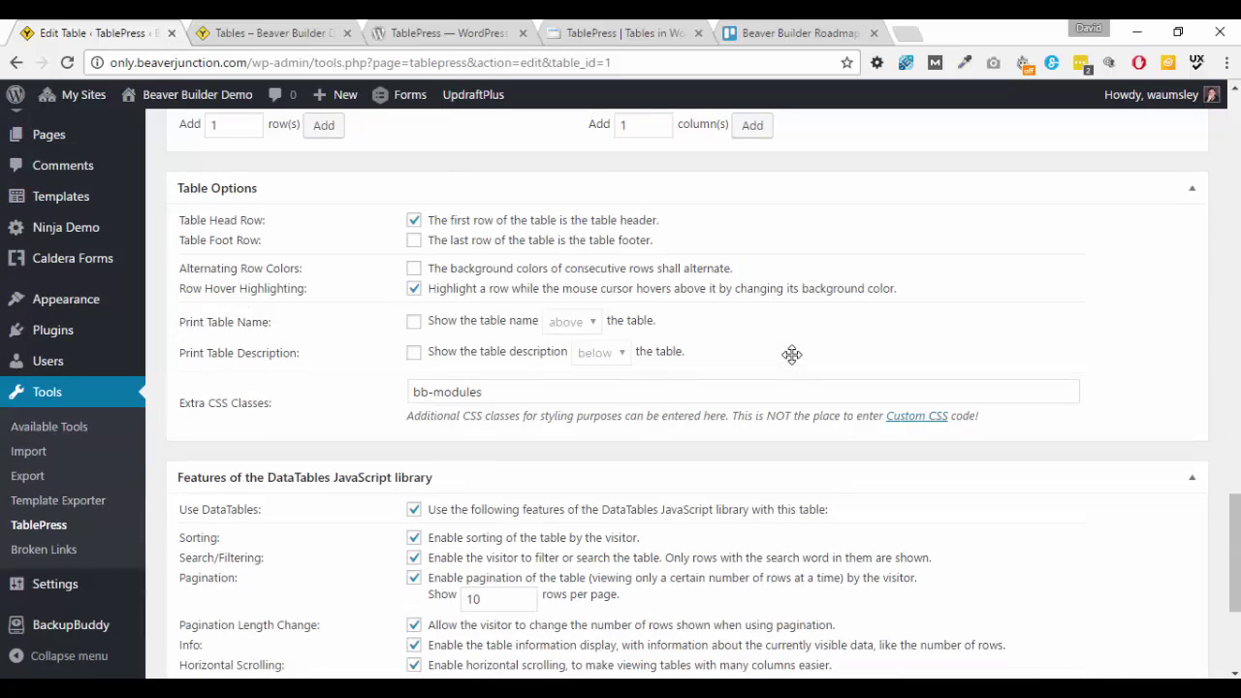
scroll(792, 355, "down", 3)
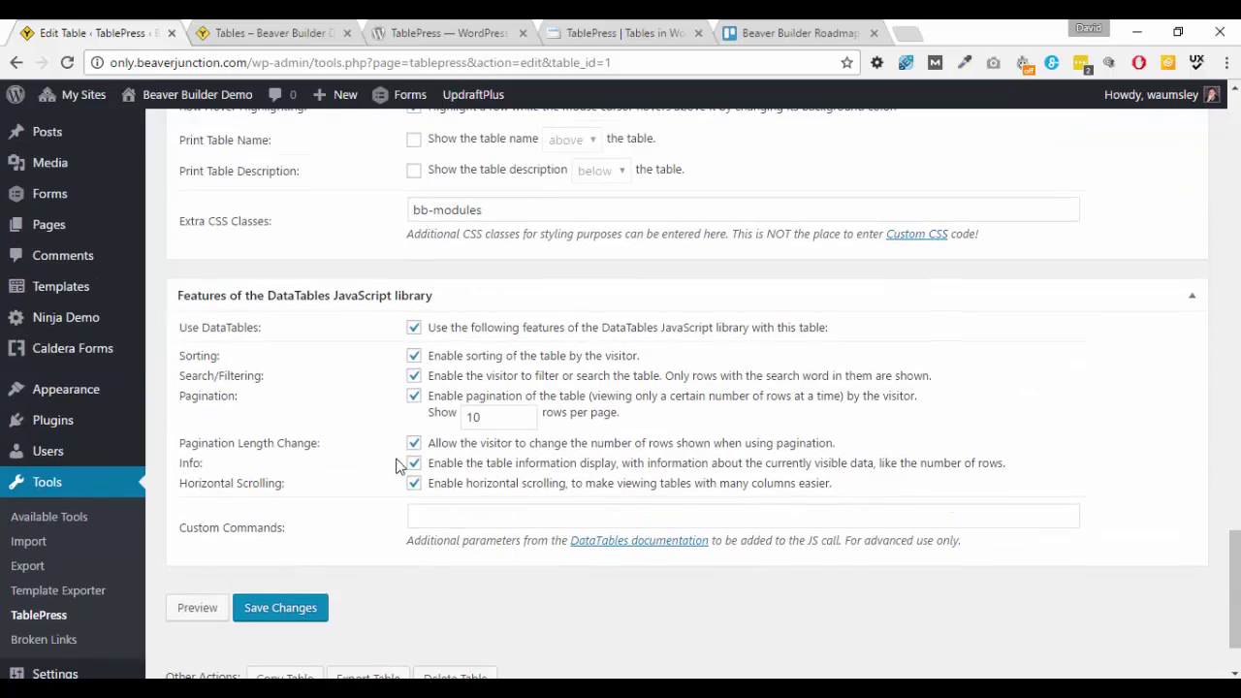
scroll(395, 466, "up", 20)
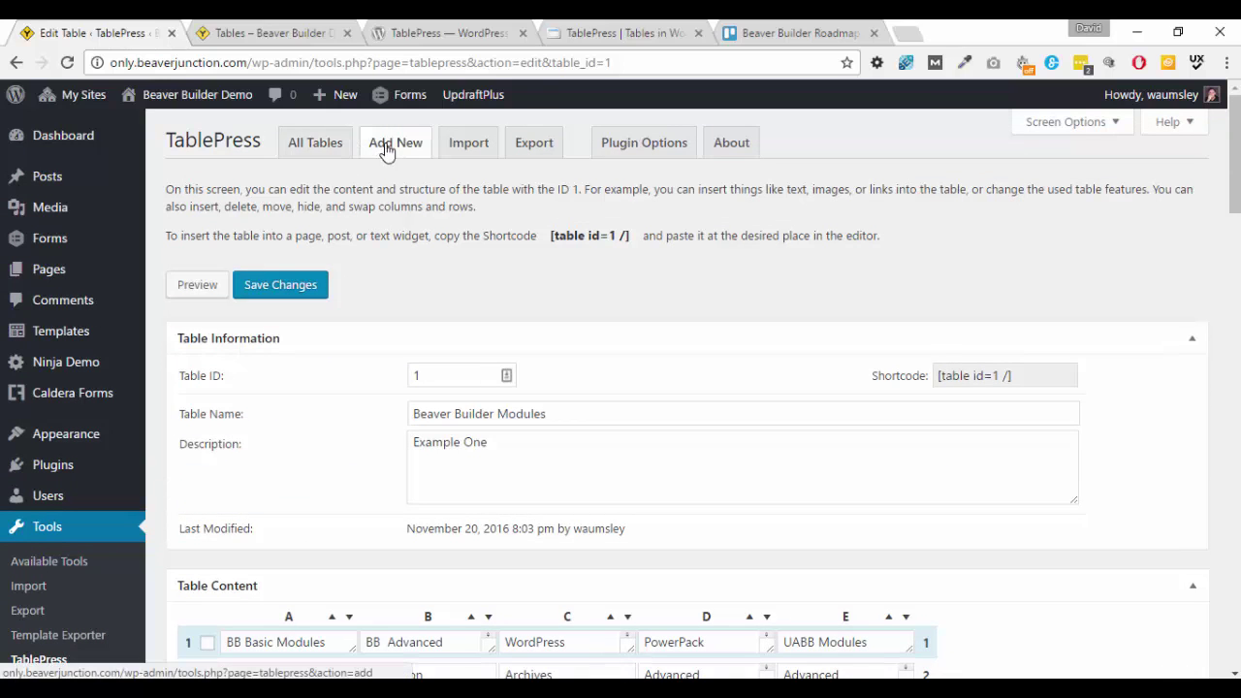
left_click(325, 144)
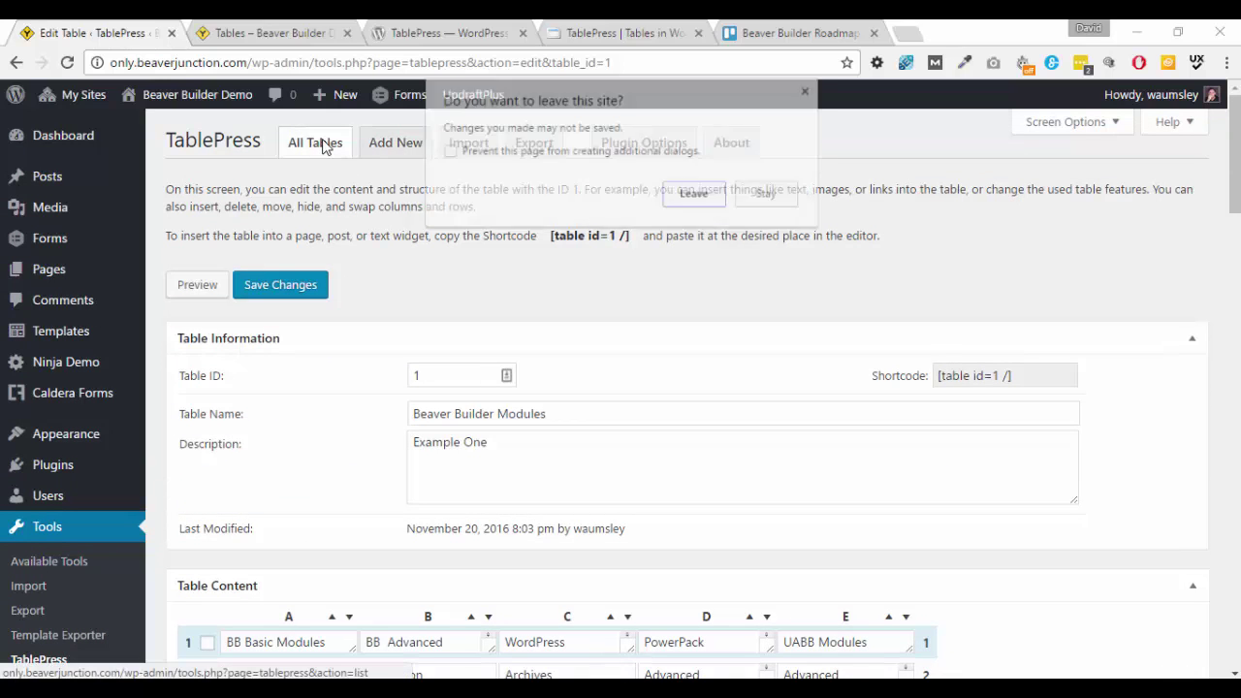
left_click(686, 199)
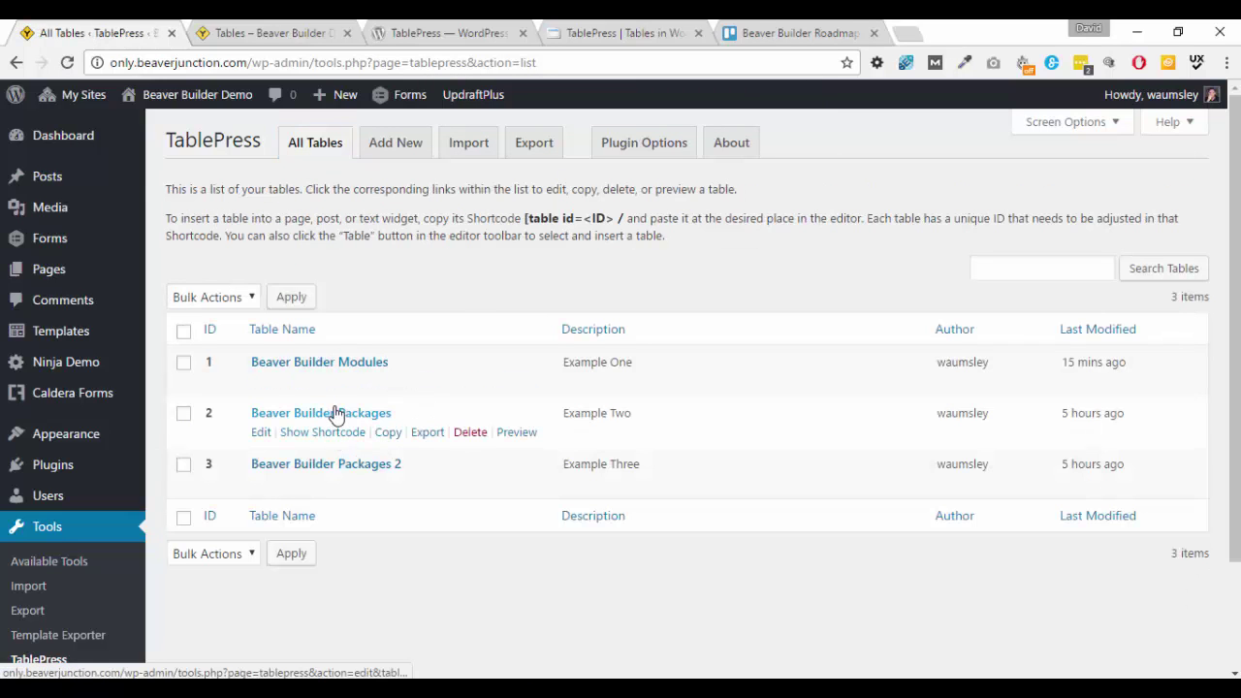
Step: Enable Use DataTables on the Beaver Builder Packages table and save the changes
left_click(334, 415)
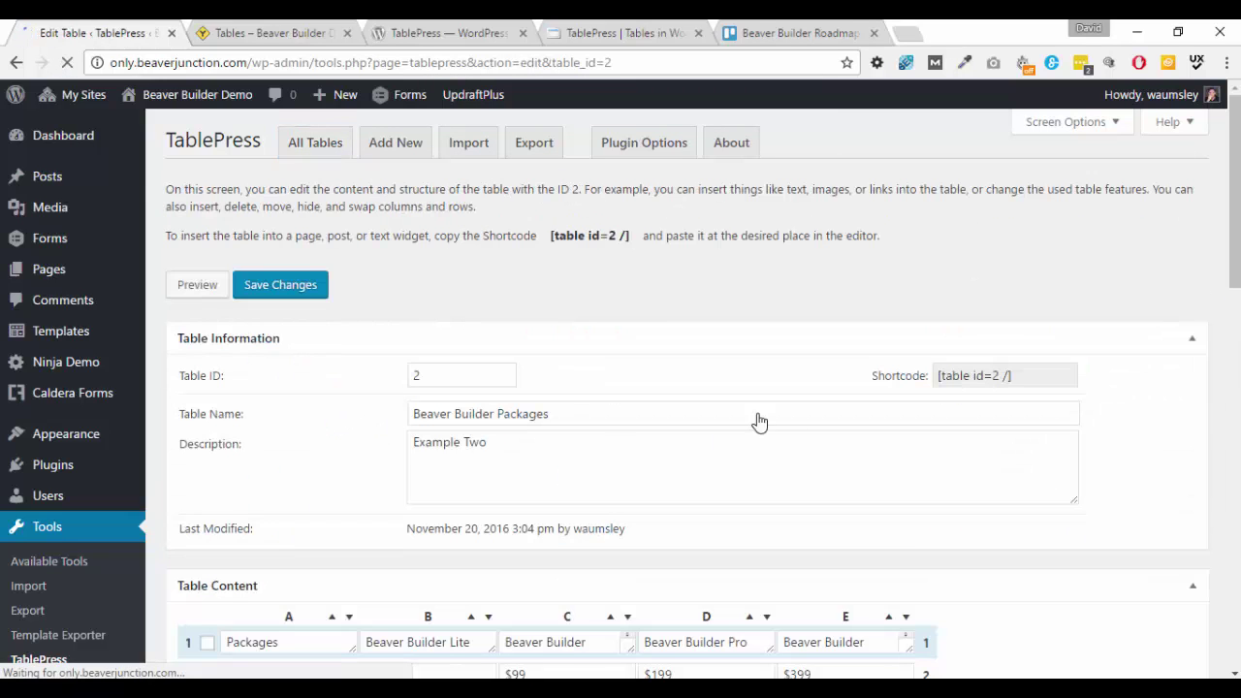
scroll(756, 420, "down", 7)
scroll(795, 417, "down", 3)
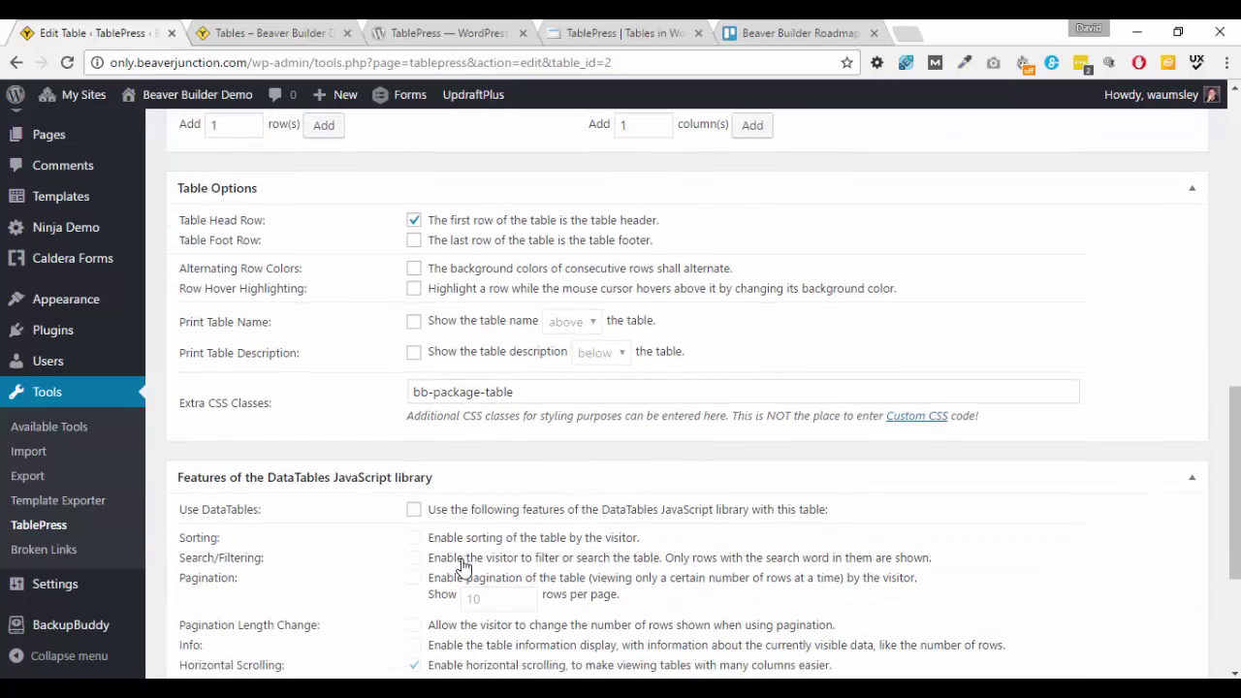
scroll(517, 528, "down", 1)
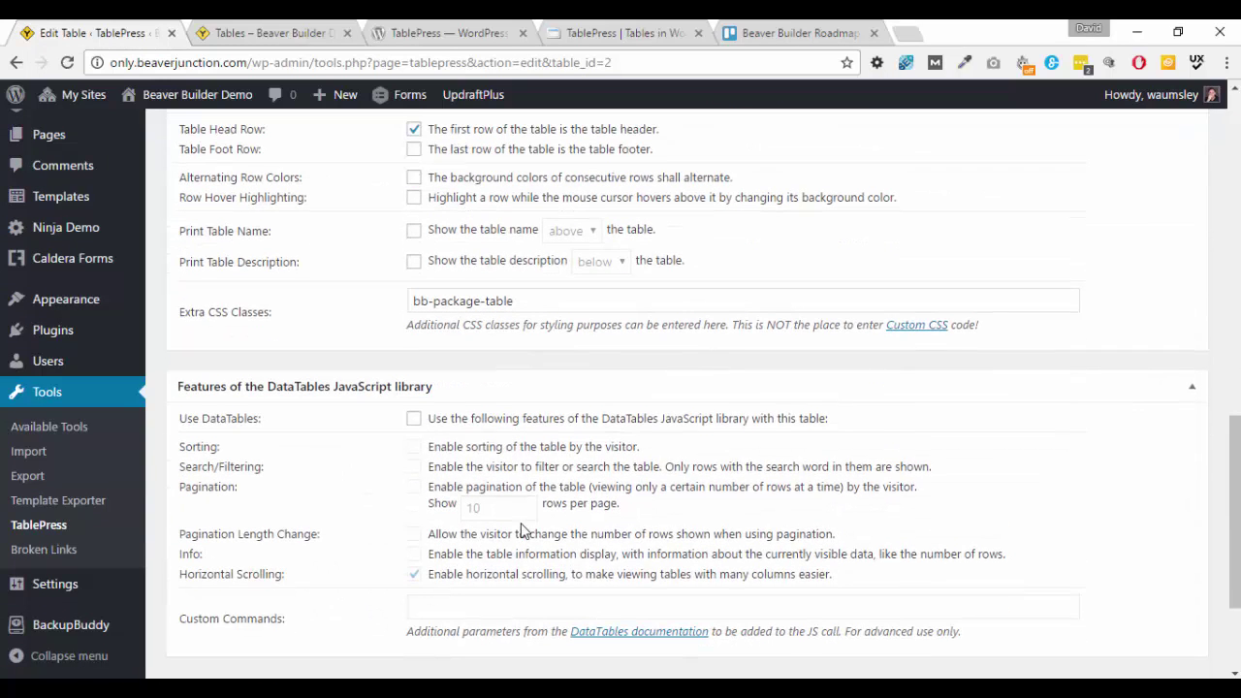
left_click(414, 420)
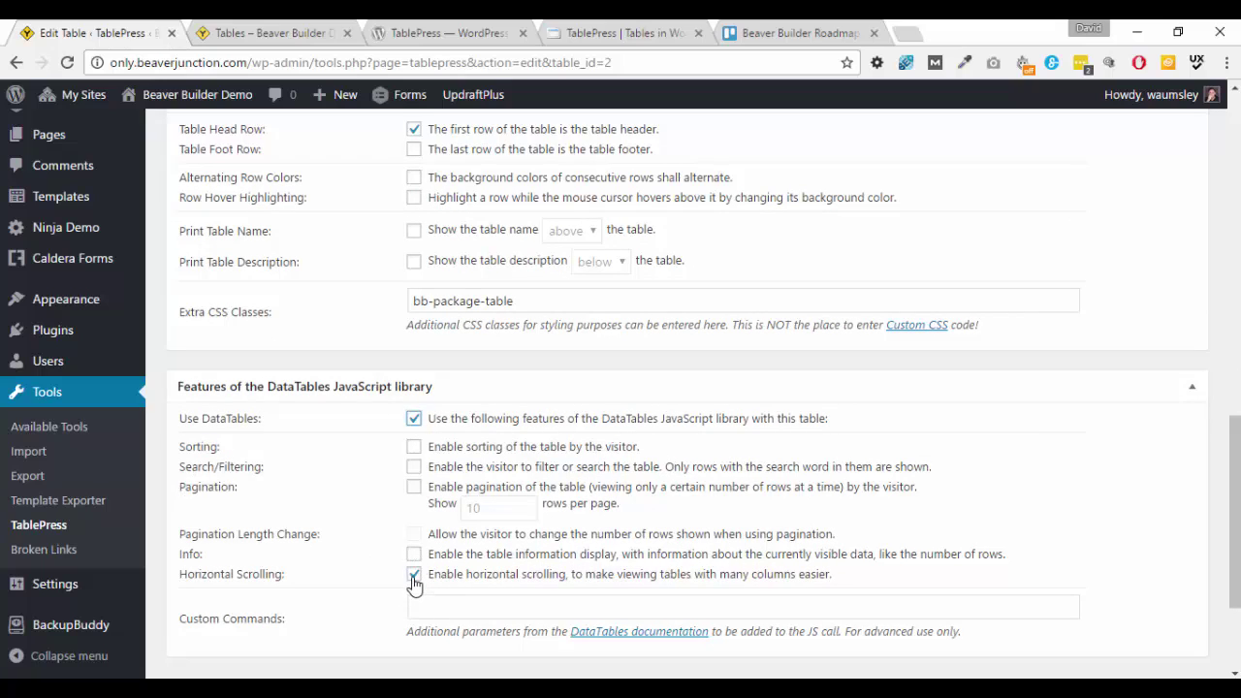
scroll(936, 511, "down", 2)
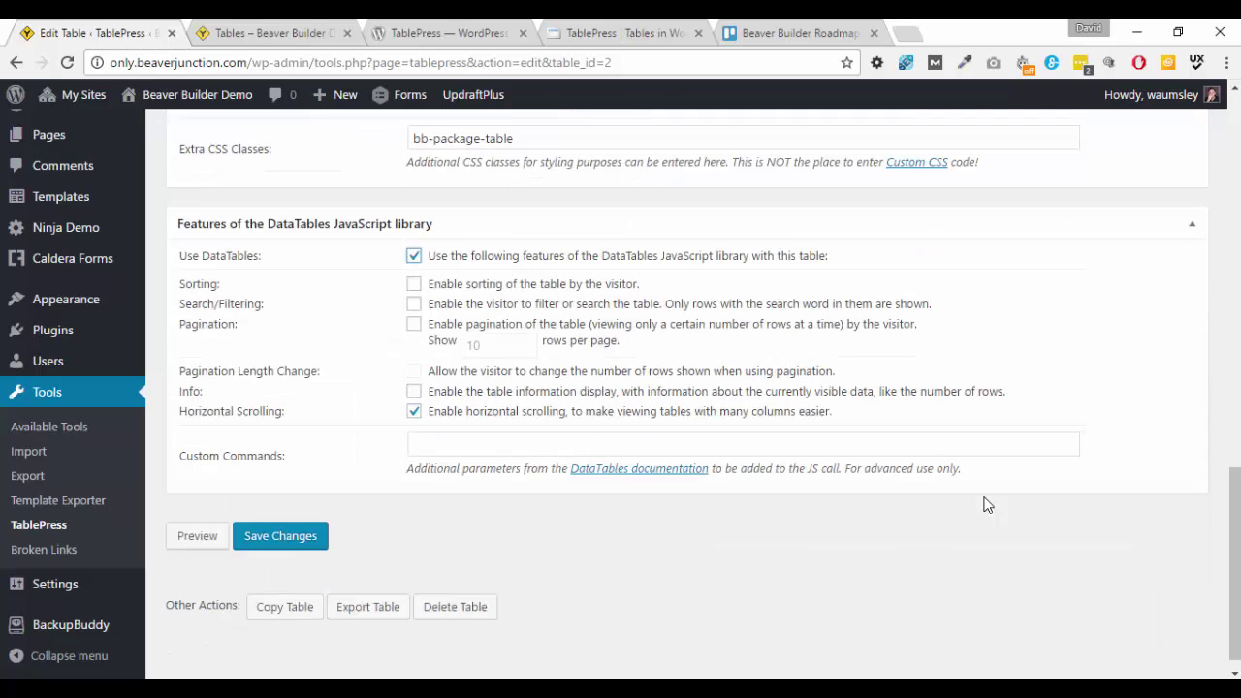
left_click(312, 521)
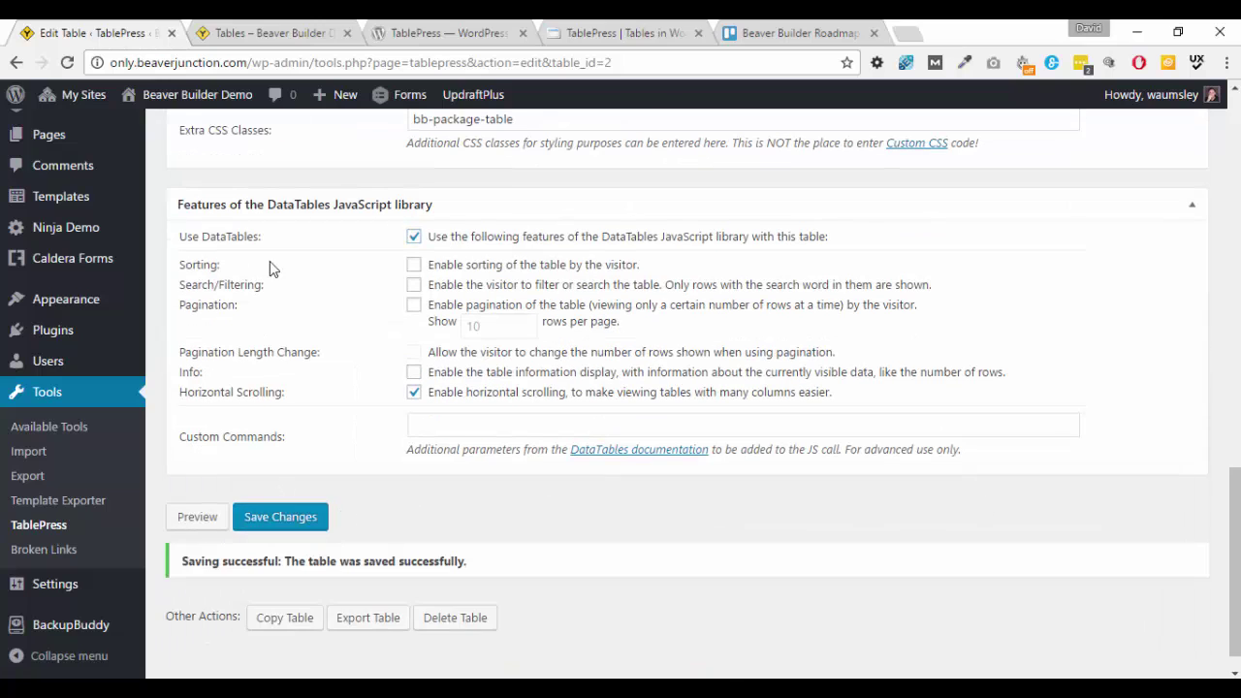
left_click(271, 33)
Step: Reload the front-end Tables page, rechecking the saved table settings in between
left_click(390, 66)
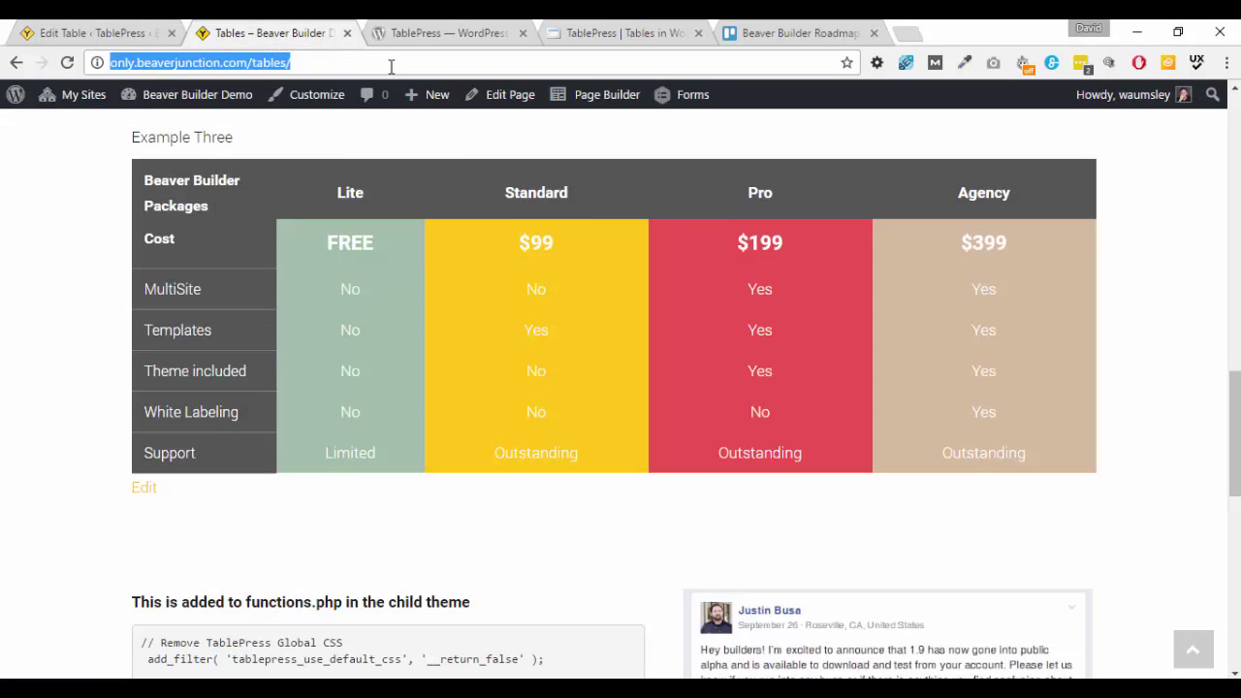
key("Return")
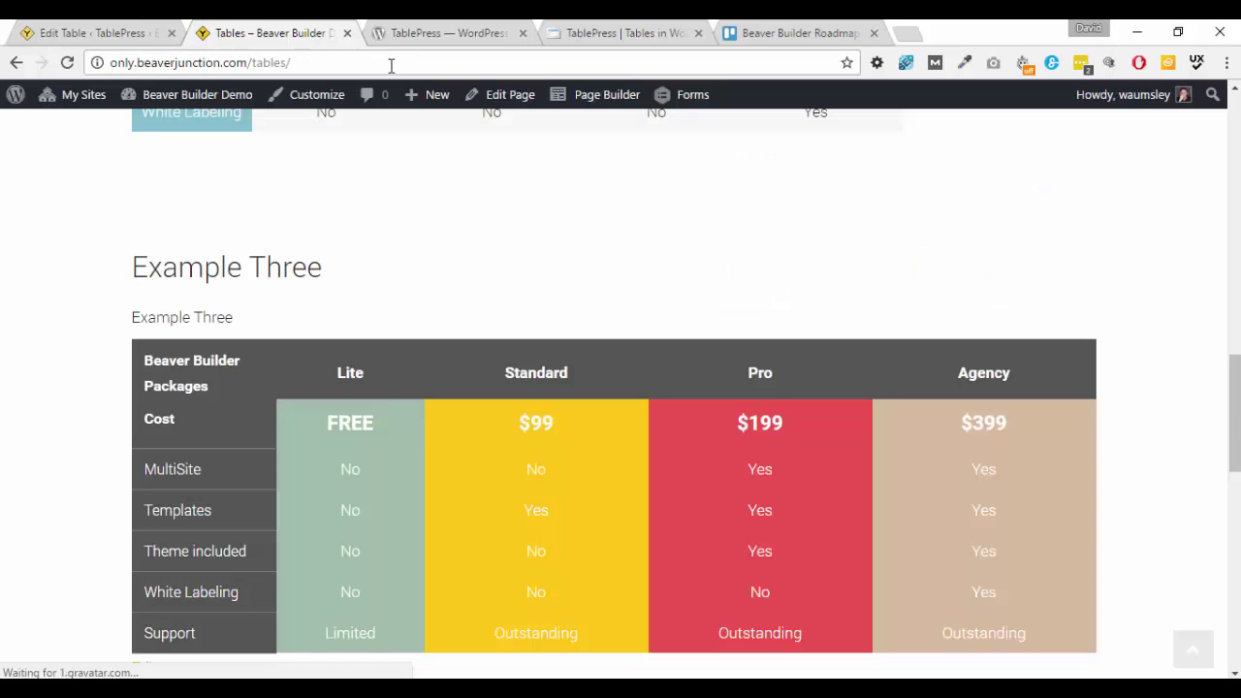
left_click(129, 34)
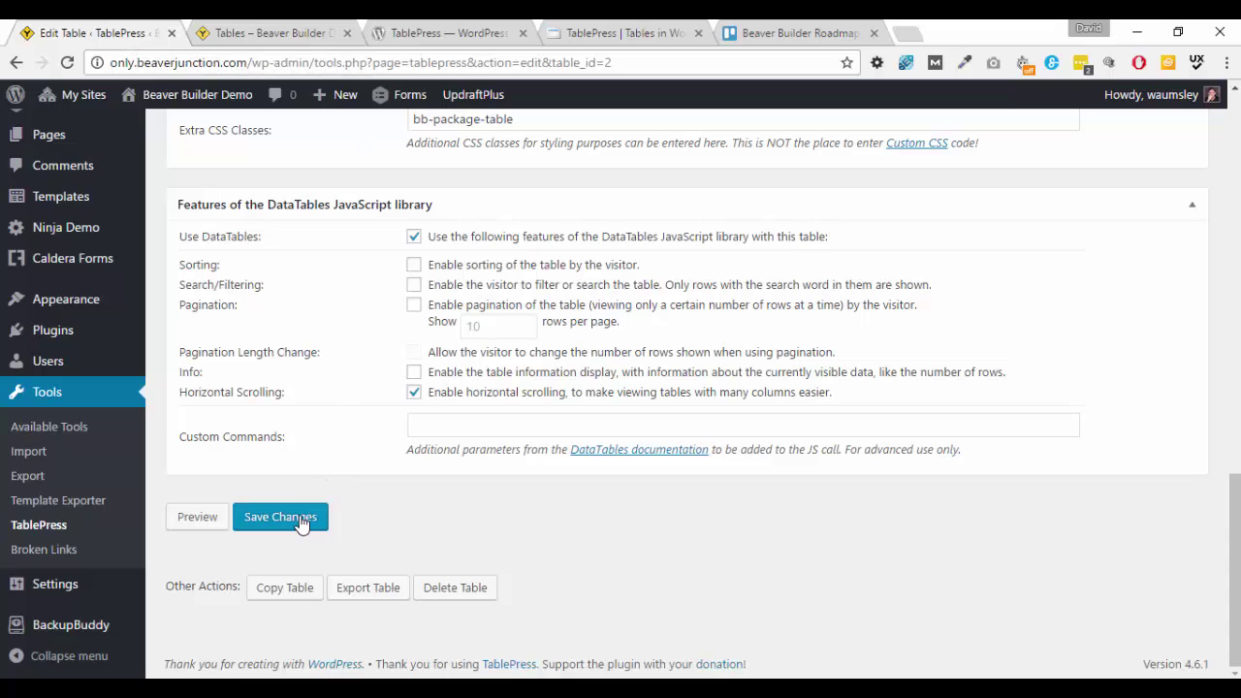
left_click(248, 34)
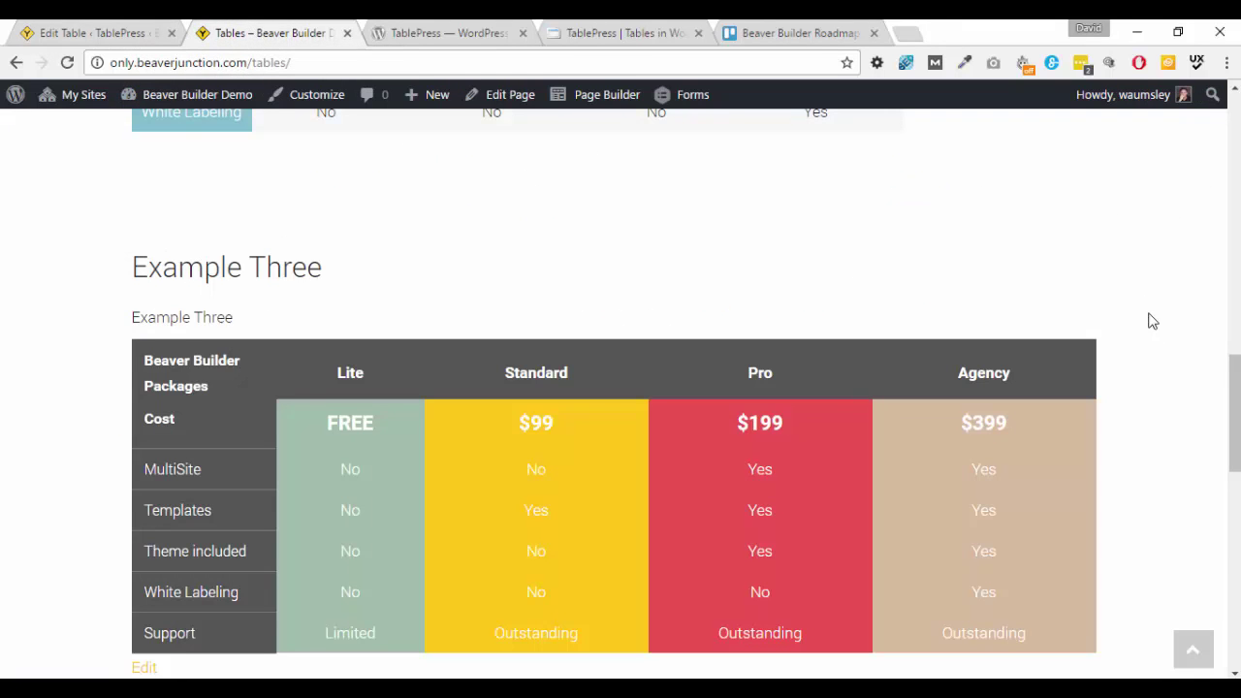
scroll(1231, 407, "up", 5)
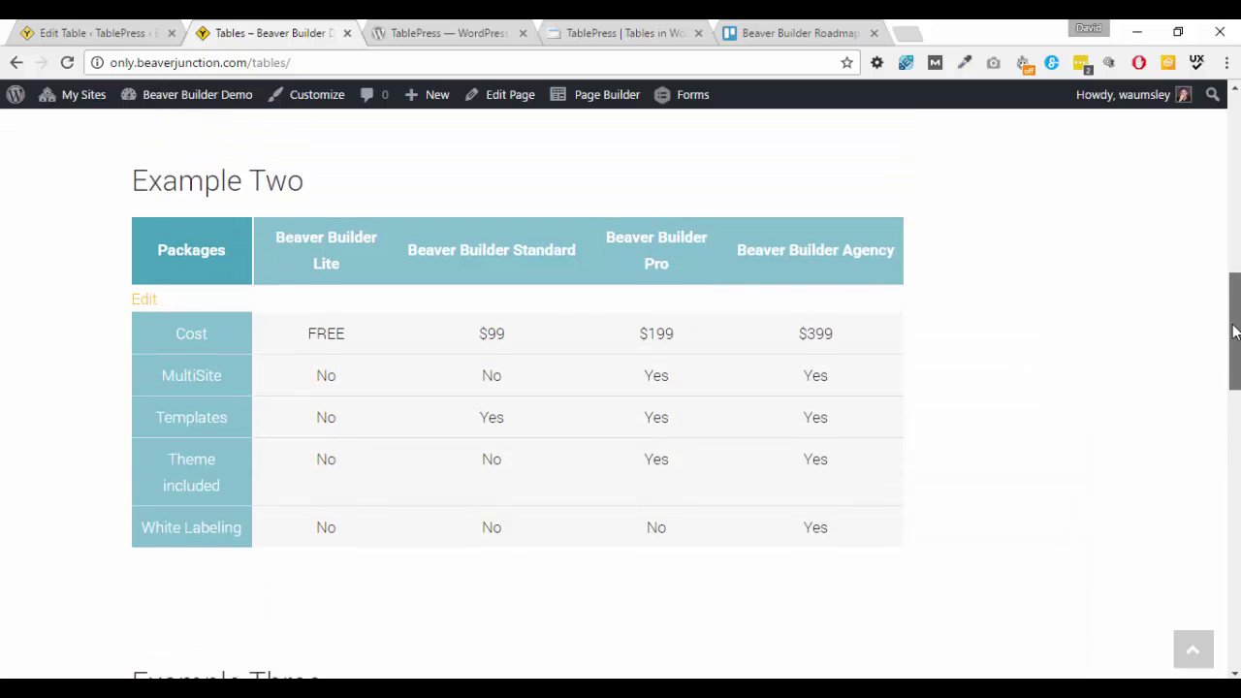
Step: In a narrowed window, scroll the Example Two table sideways, then restore full width
left_click(1177, 32)
left_click_drag(548, 233, 492, 332)
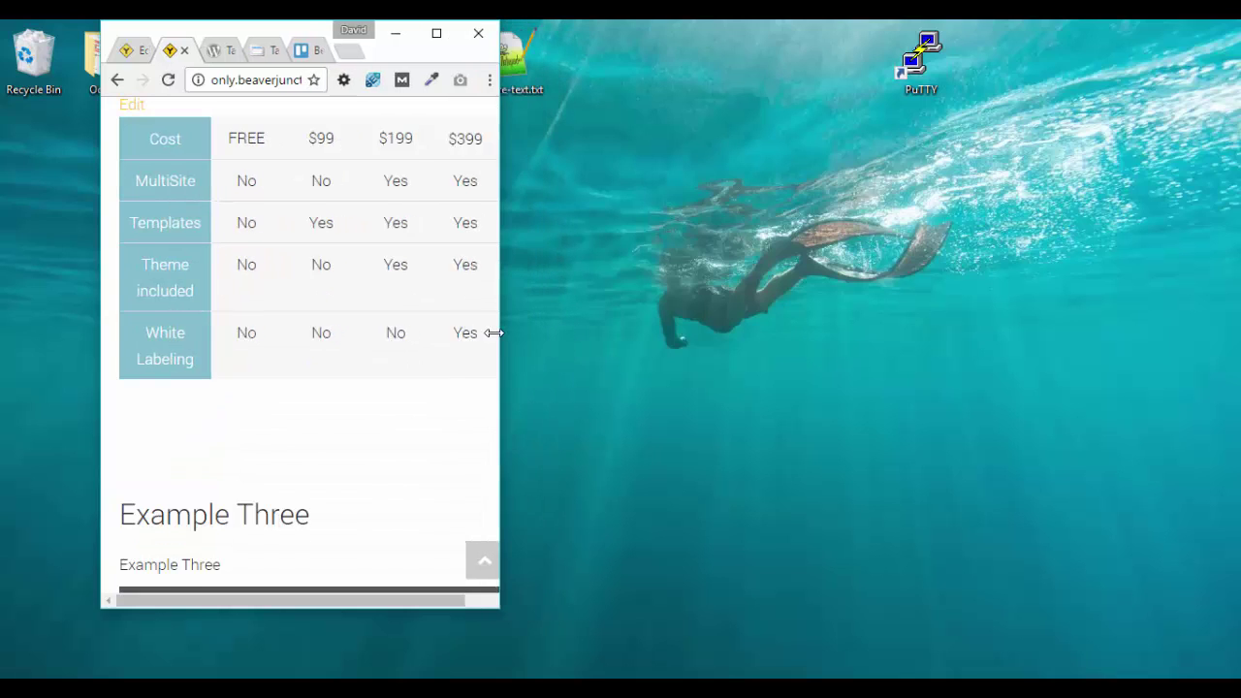
left_click_drag(340, 430, 270, 423)
left_click_drag(355, 426, 374, 424)
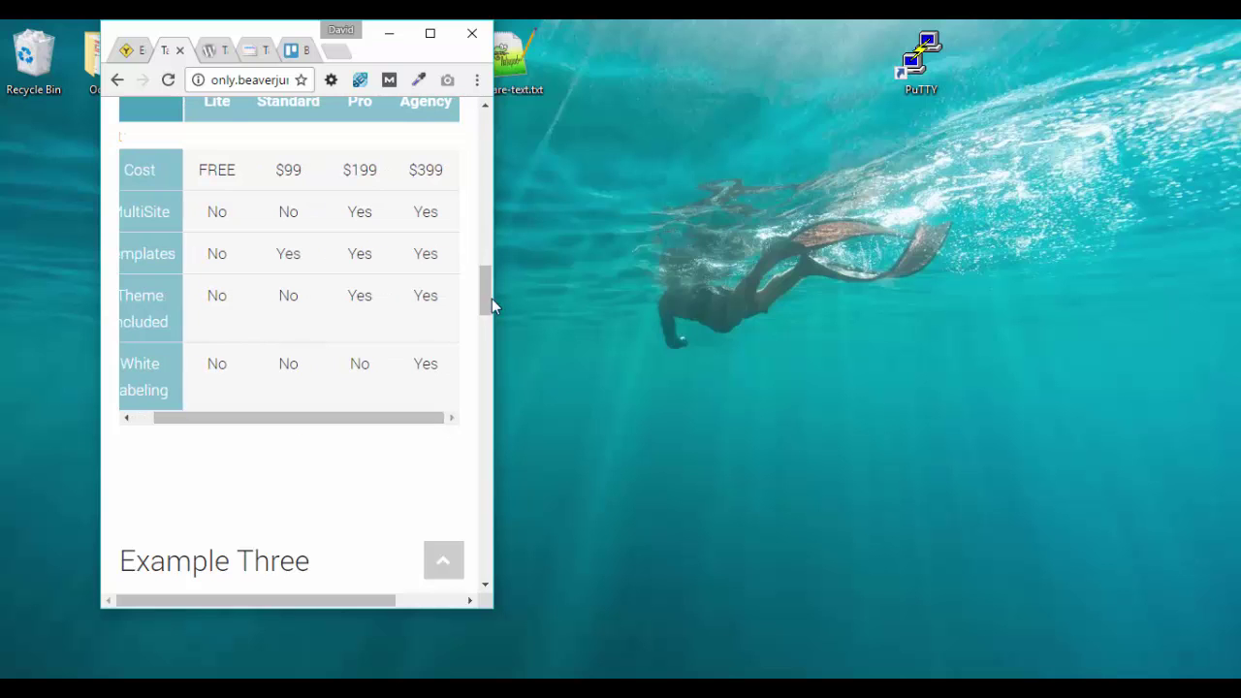
left_click_drag(494, 330, 457, 330)
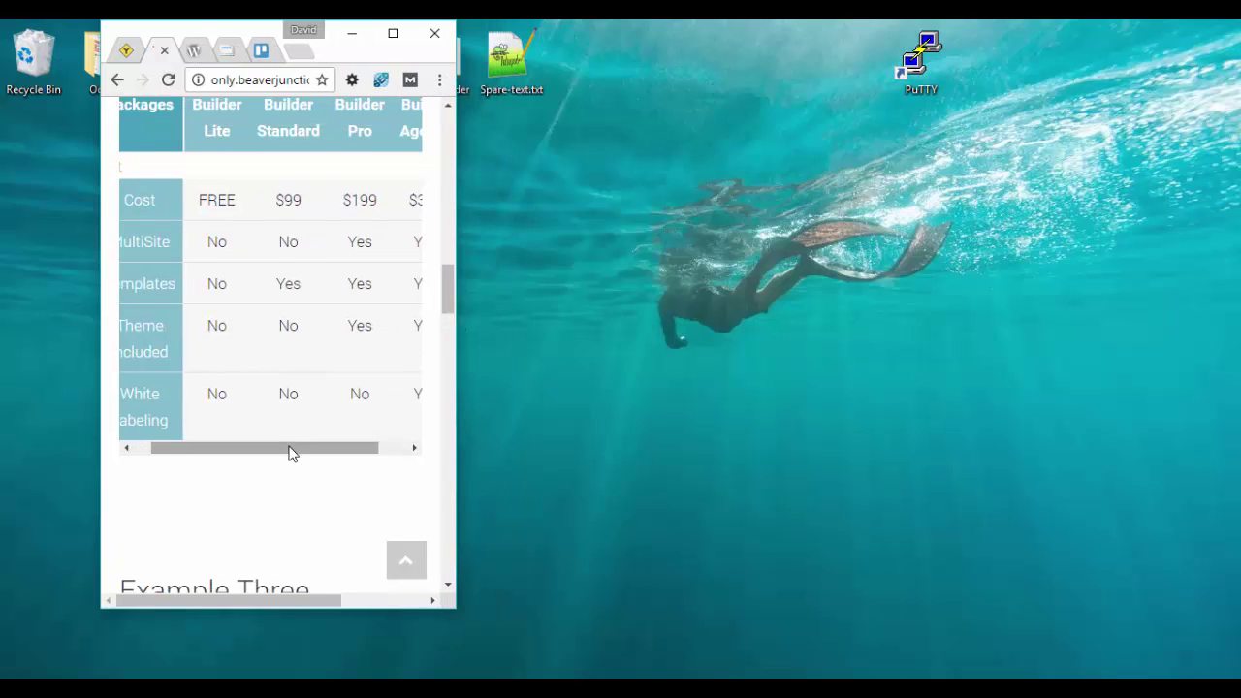
left_click_drag(291, 452, 250, 456)
left_click(393, 33)
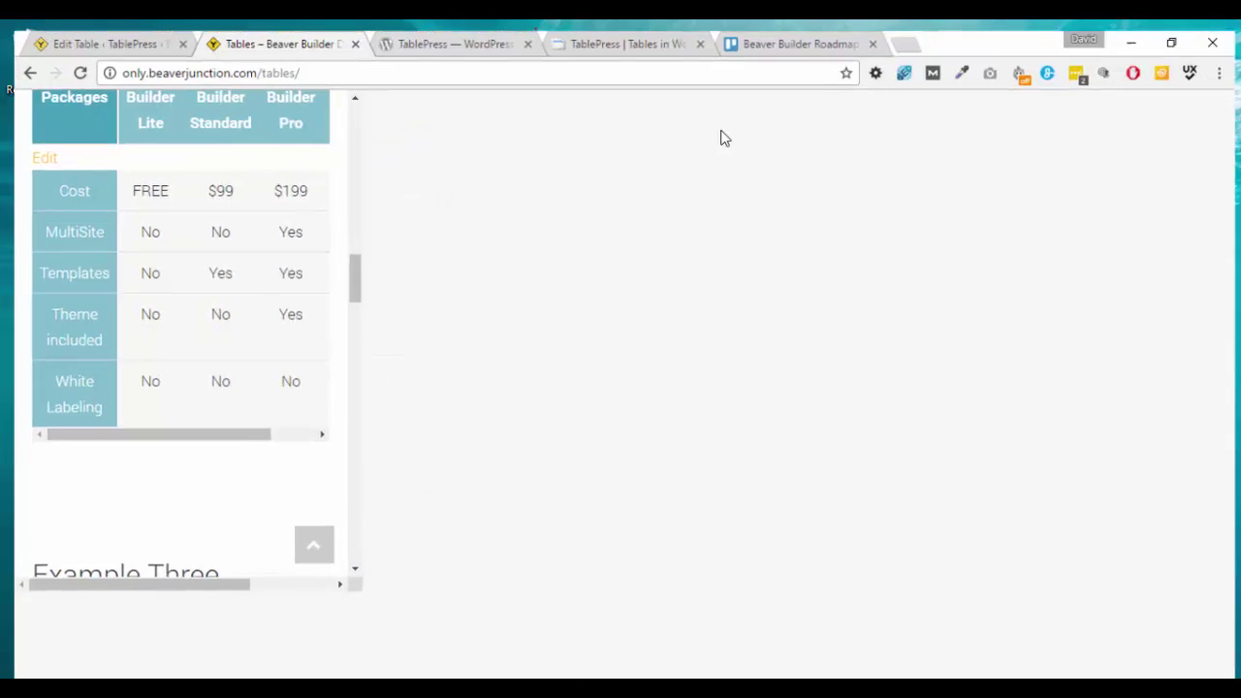
scroll(944, 313, "down", 3)
Step: On tablepress.org, open the Responsive Tables extension from the Extensions list
scroll(957, 320, "down", 4)
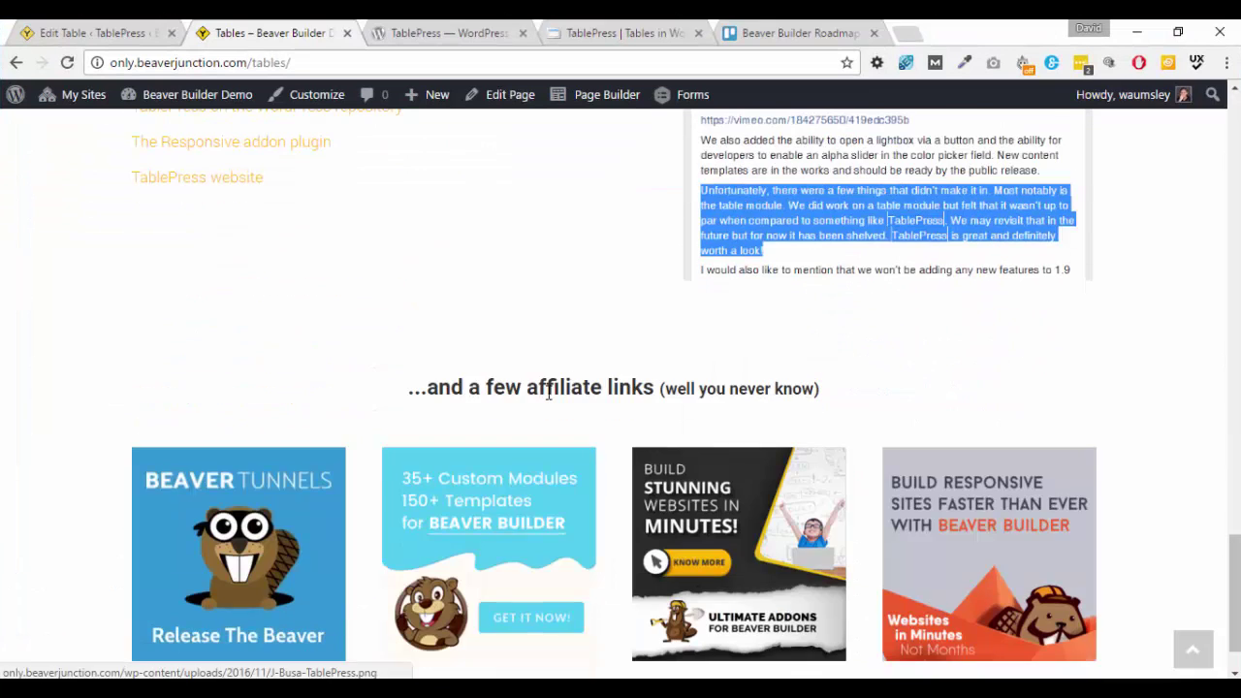
key("ctrl+4")
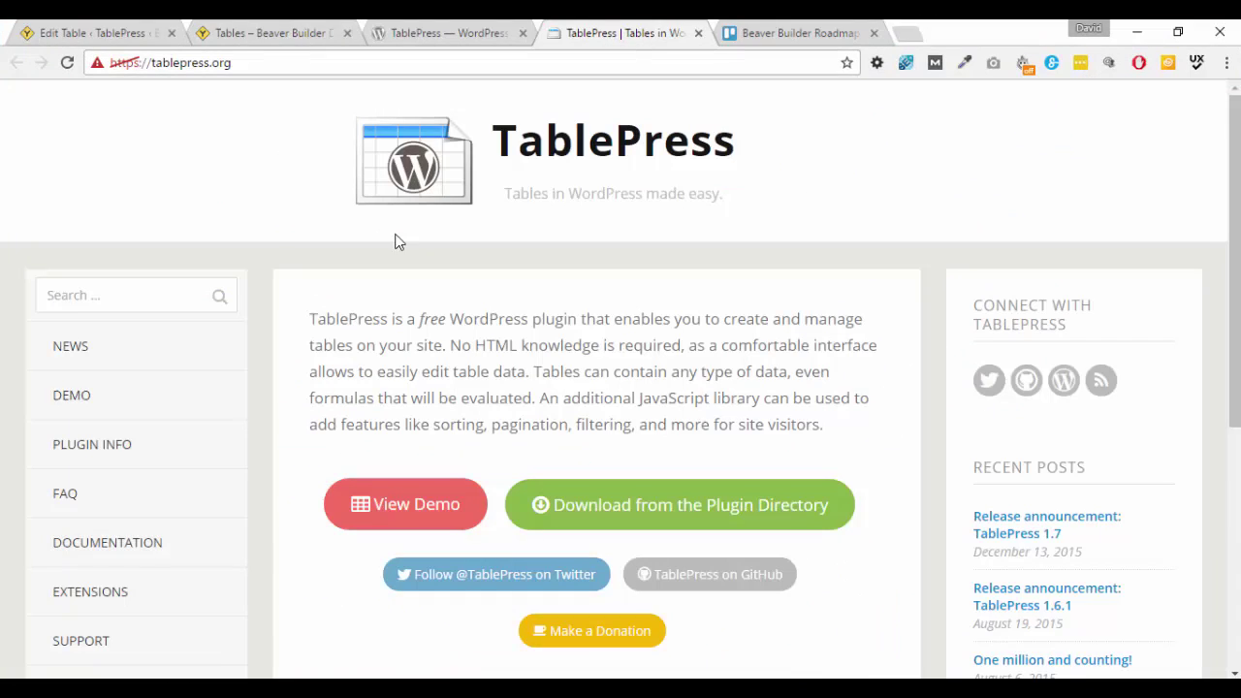
scroll(263, 300, "down", 2)
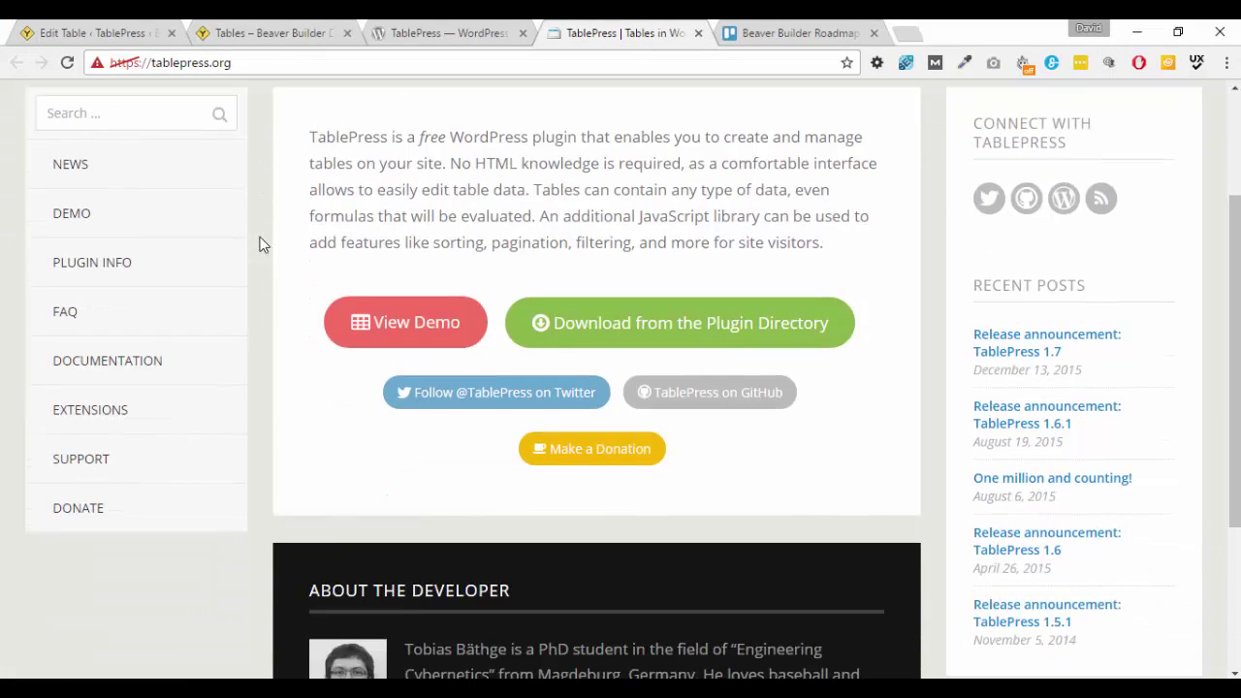
left_click(110, 413)
scroll(759, 325, "down", 3)
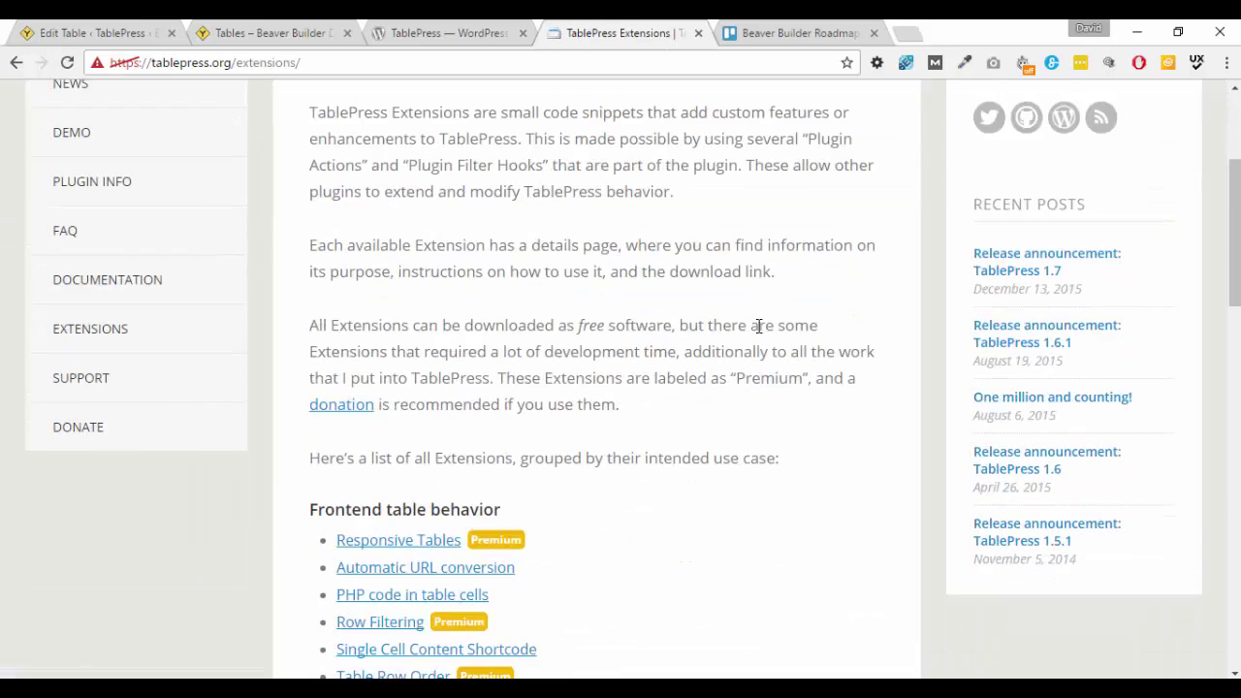
scroll(759, 325, "down", 3)
left_click(381, 264)
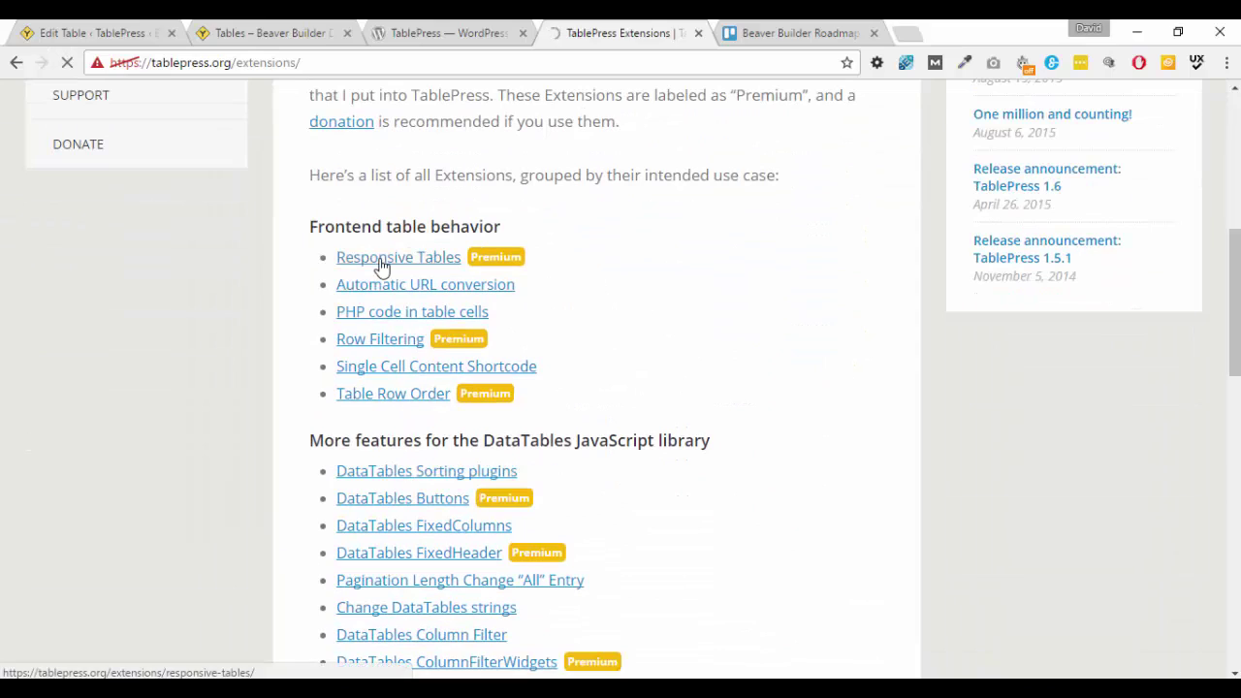
Step: Download Responsive Tables Extension 1.3 and scroll through its flip, scroll and collapse modes
scroll(810, 291, "down", 3)
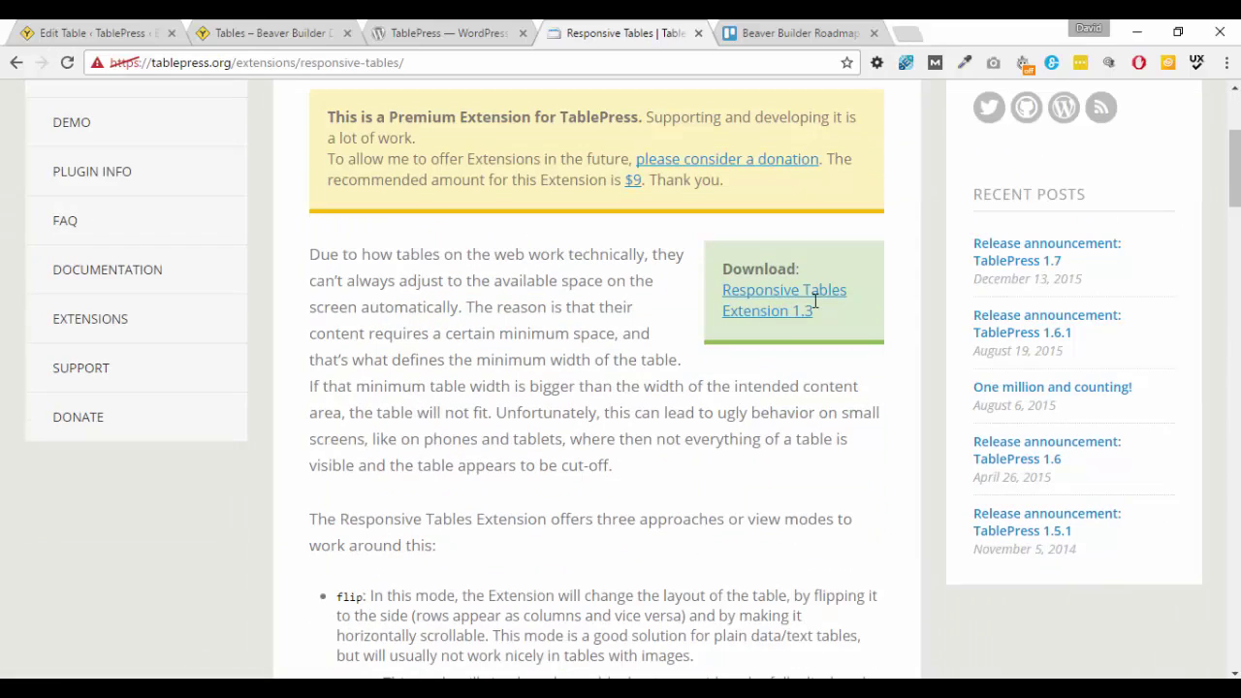
left_click(814, 301)
scroll(817, 313, "down", 4)
scroll(776, 387, "up", 3)
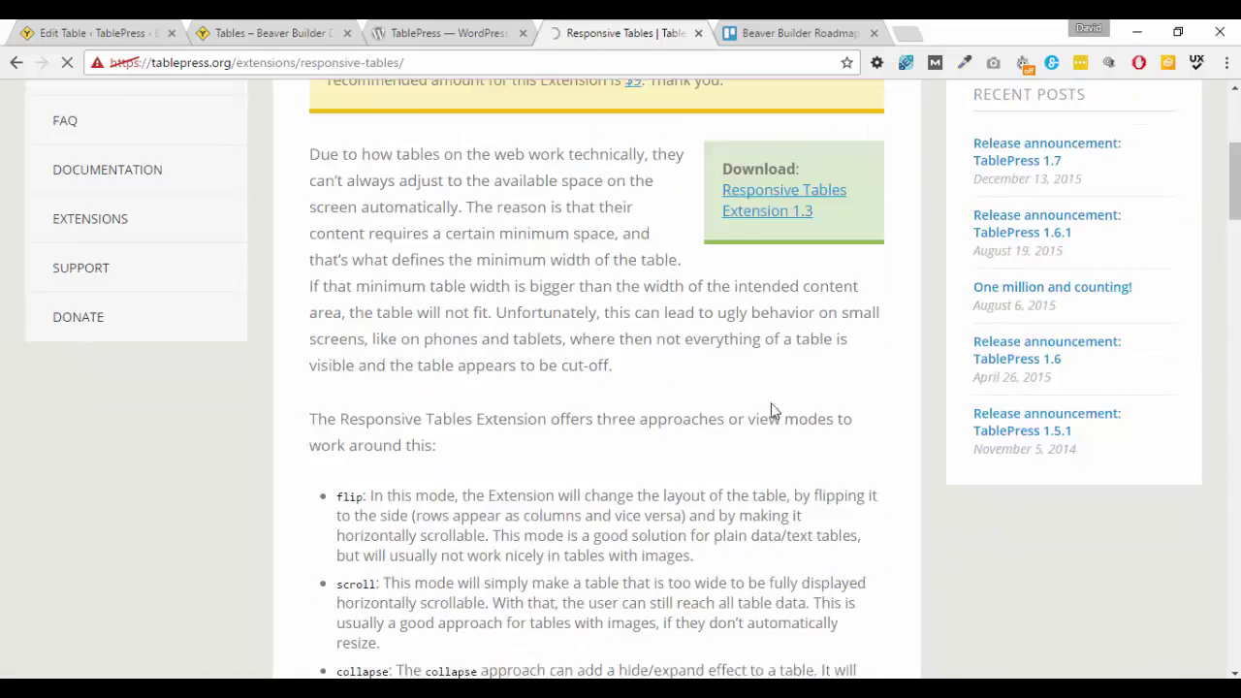
scroll(773, 412, "up", 2)
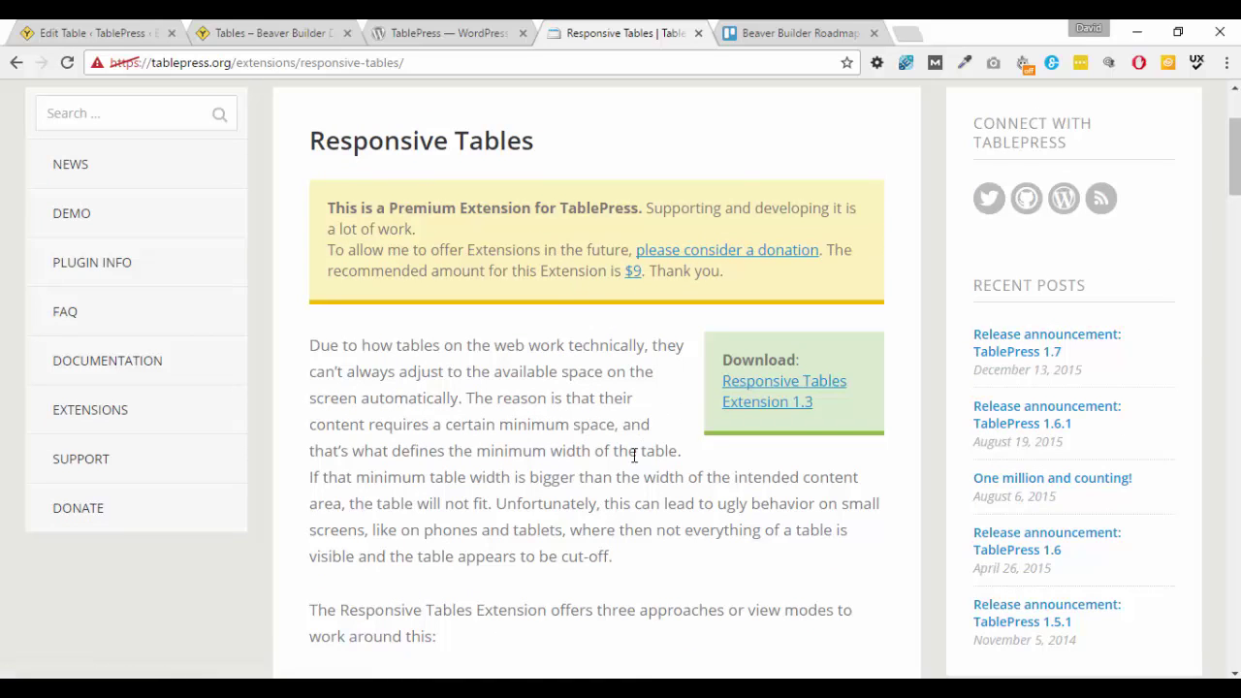
scroll(631, 455, "down", 1)
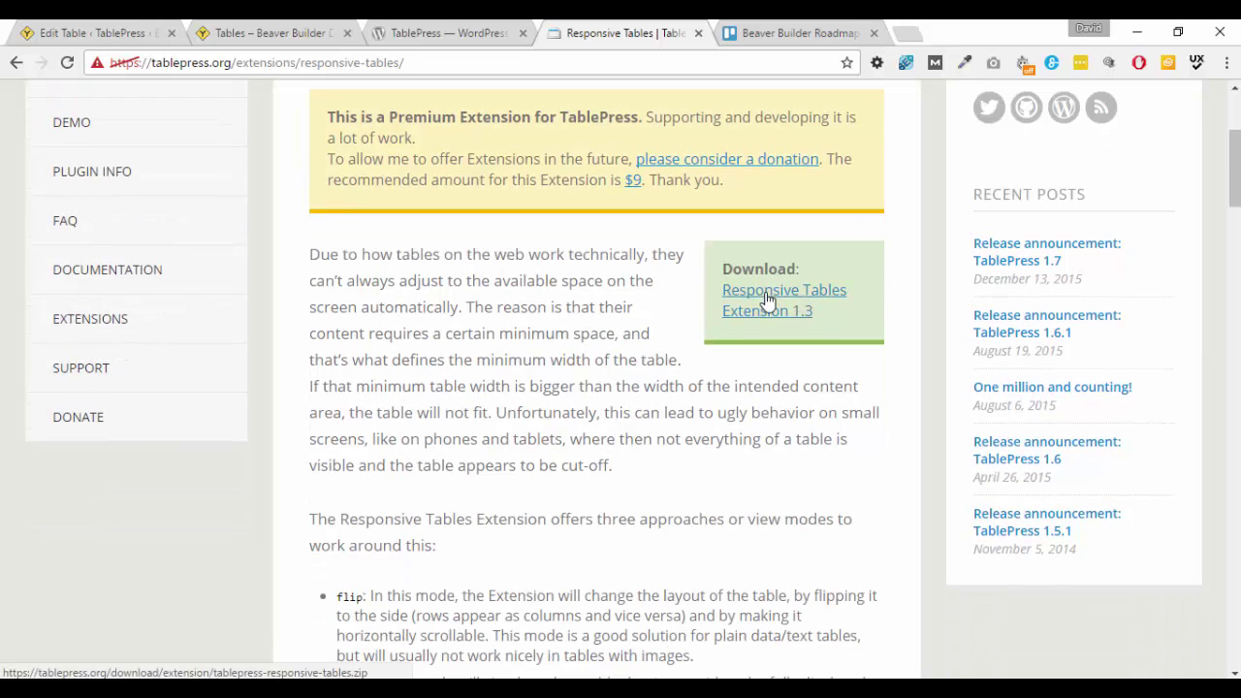
scroll(595, 388, "down", 3)
Step: Scroll through the flip-mode and scroll-mode demo tables on the Responsive Tables page
scroll(597, 390, "down", 9)
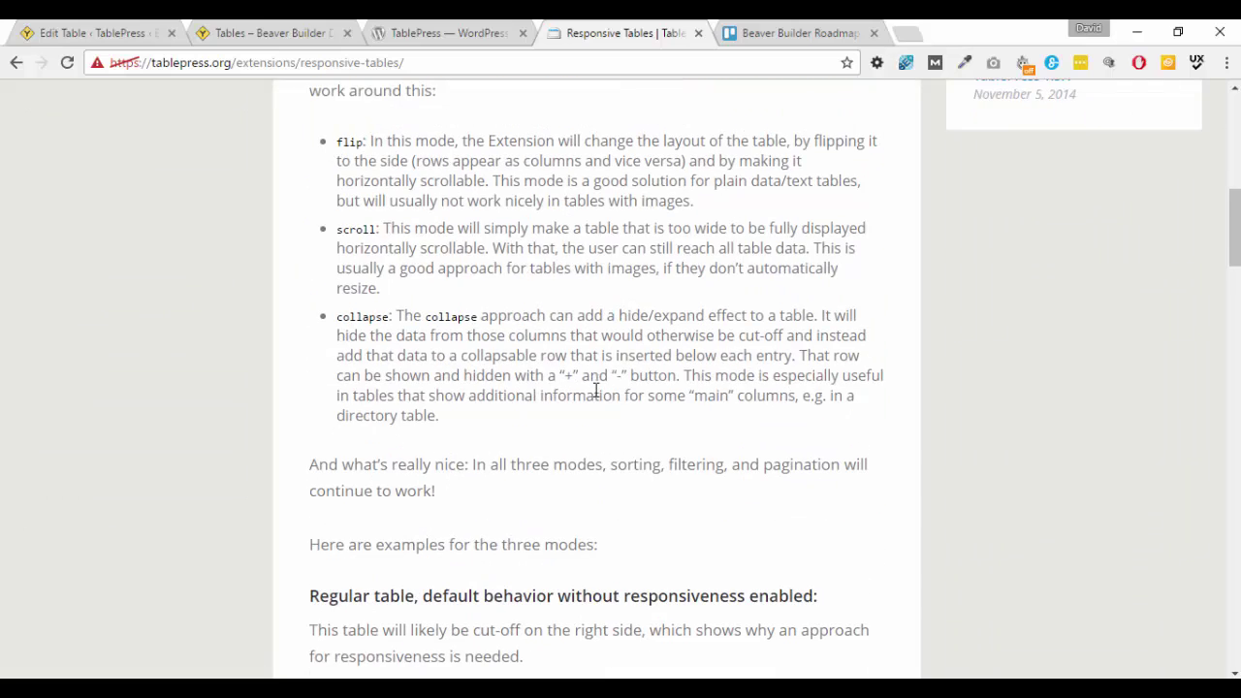
scroll(599, 391, "down", 5)
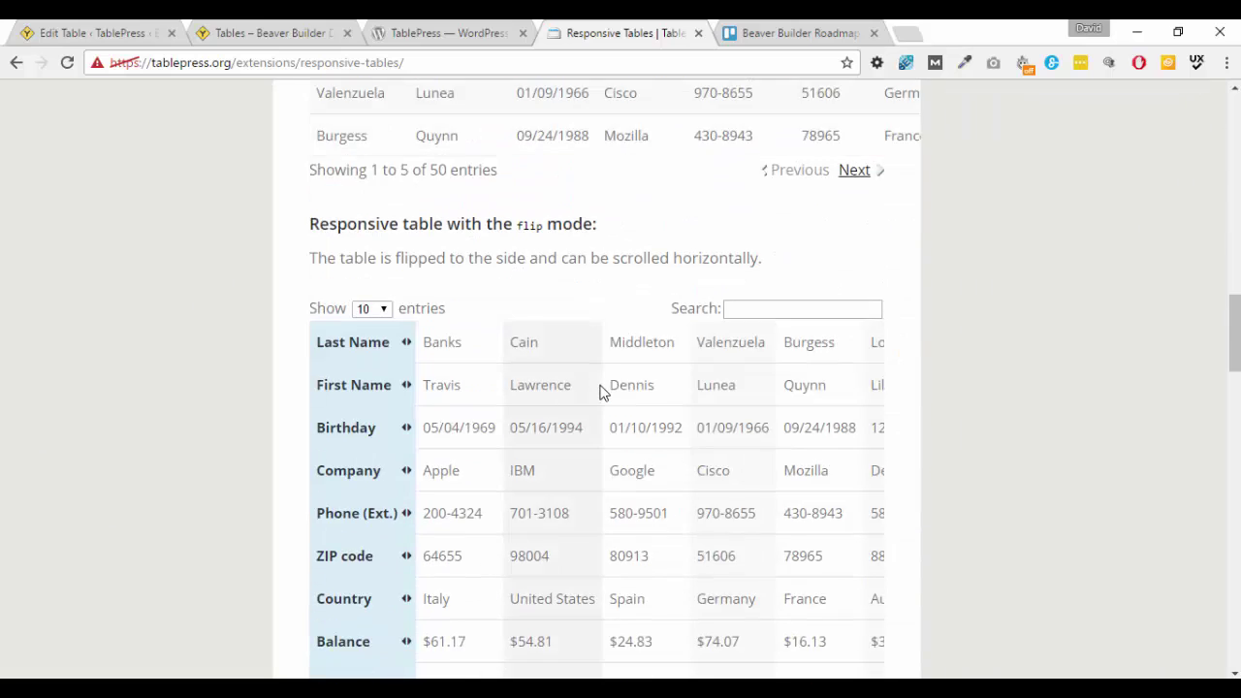
left_click_drag(560, 566, 536, 579)
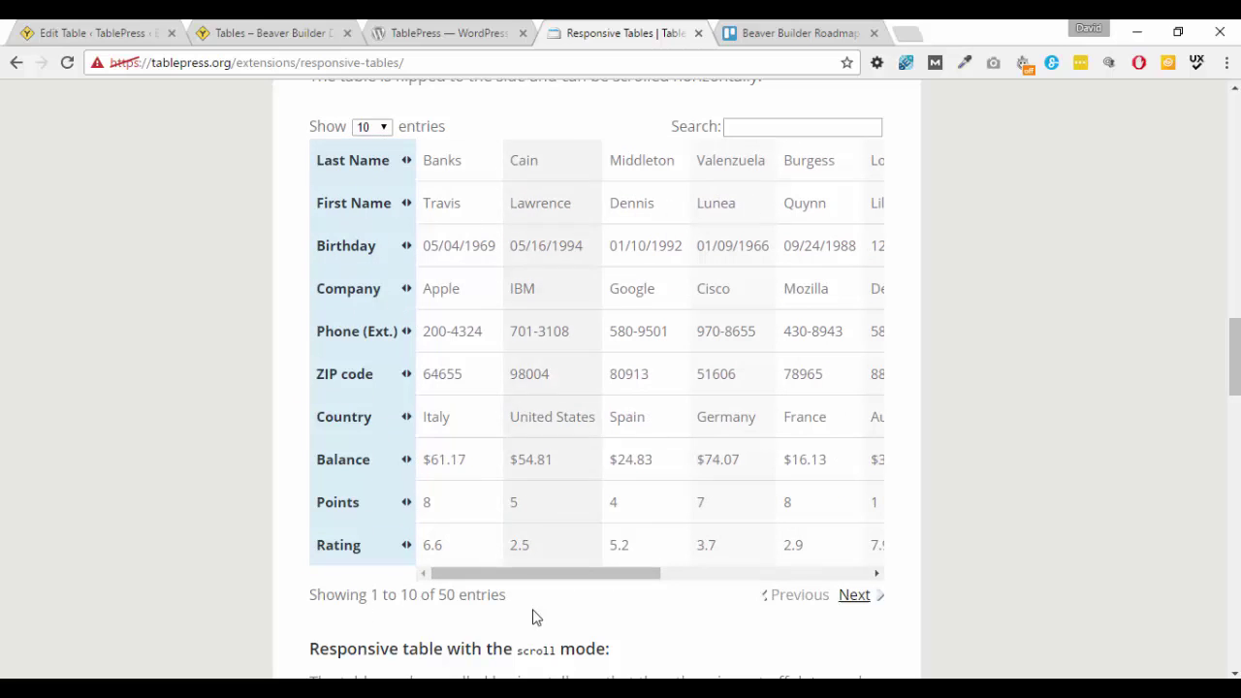
mouse_move(548, 584)
left_mouse_down()
mouse_move(795, 589)
mouse_move(531, 585)
left_mouse_up()
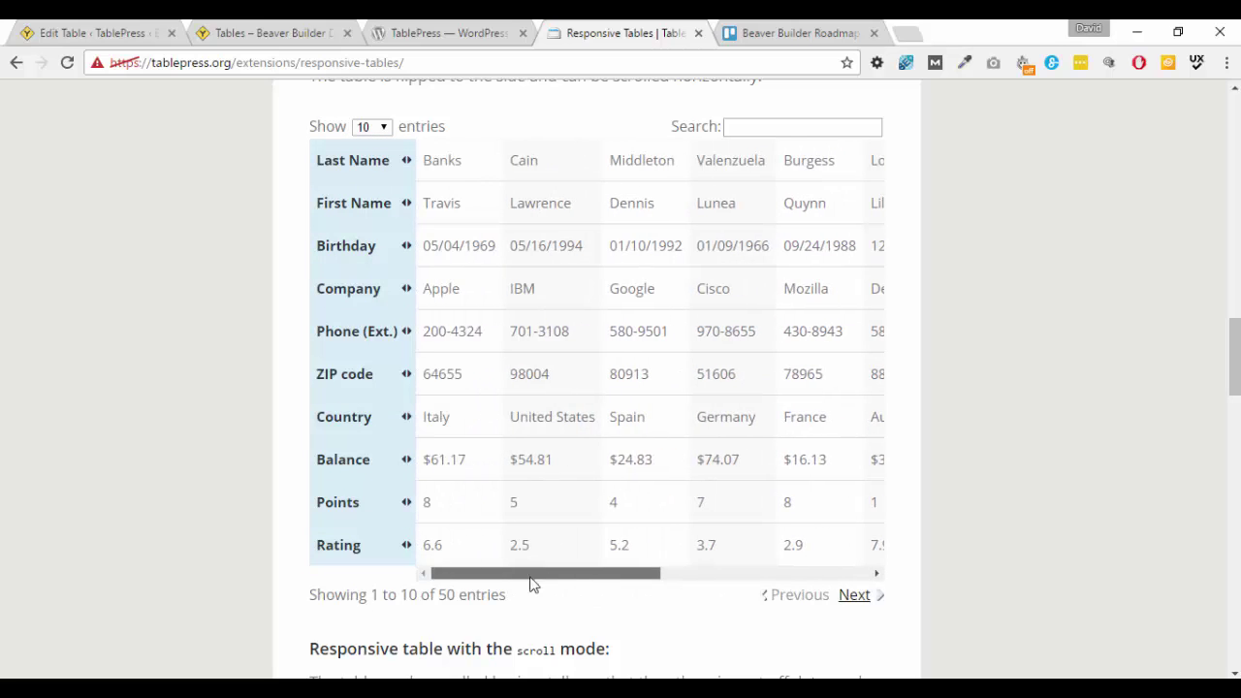
scroll(1025, 410, "down", 3)
left_click_drag(571, 303, 723, 304)
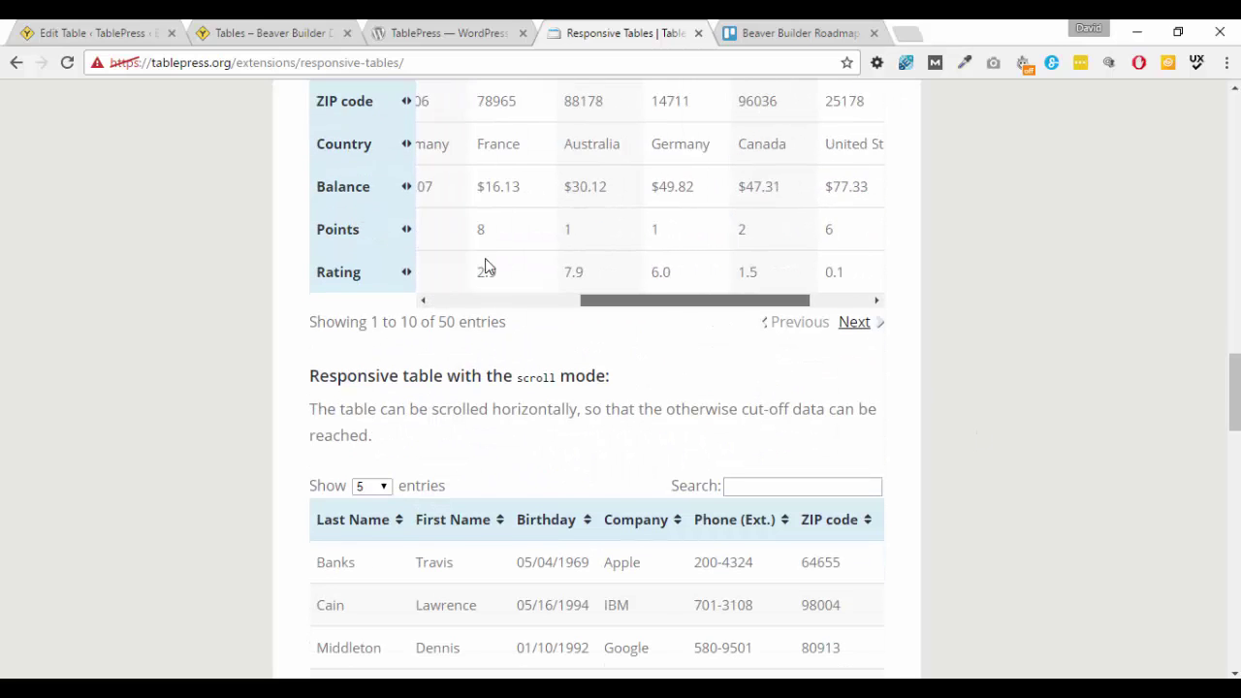
scroll(1074, 327, "down", 3)
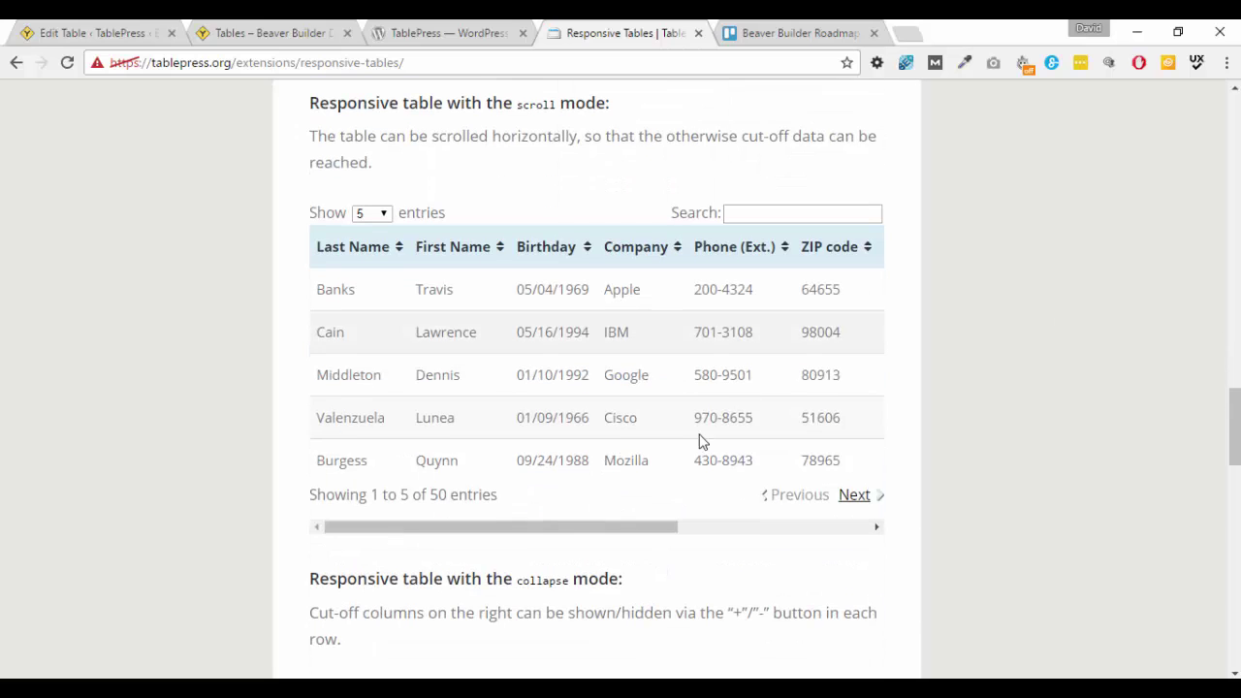
left_click_drag(567, 529, 481, 543)
scroll(1023, 362, "down", 4)
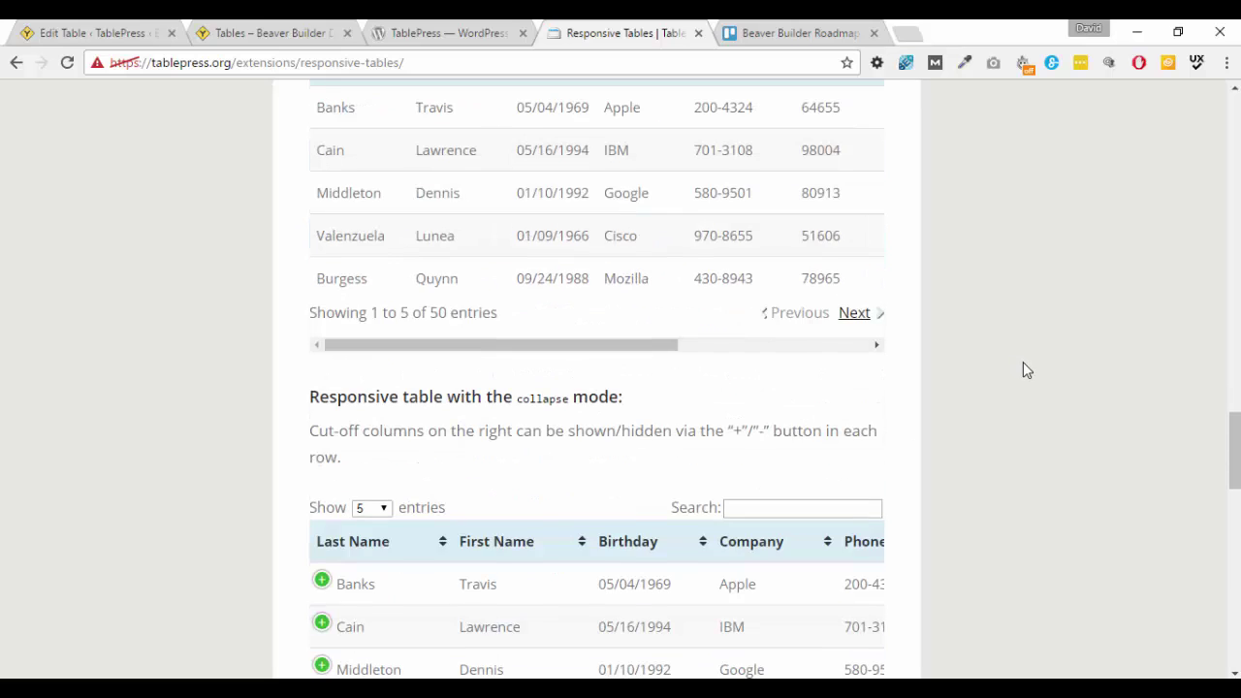
Step: Expand the Banks and Cain rows in the collapse-mode table to reveal Country, Balance, Points and Rating
left_click(324, 398)
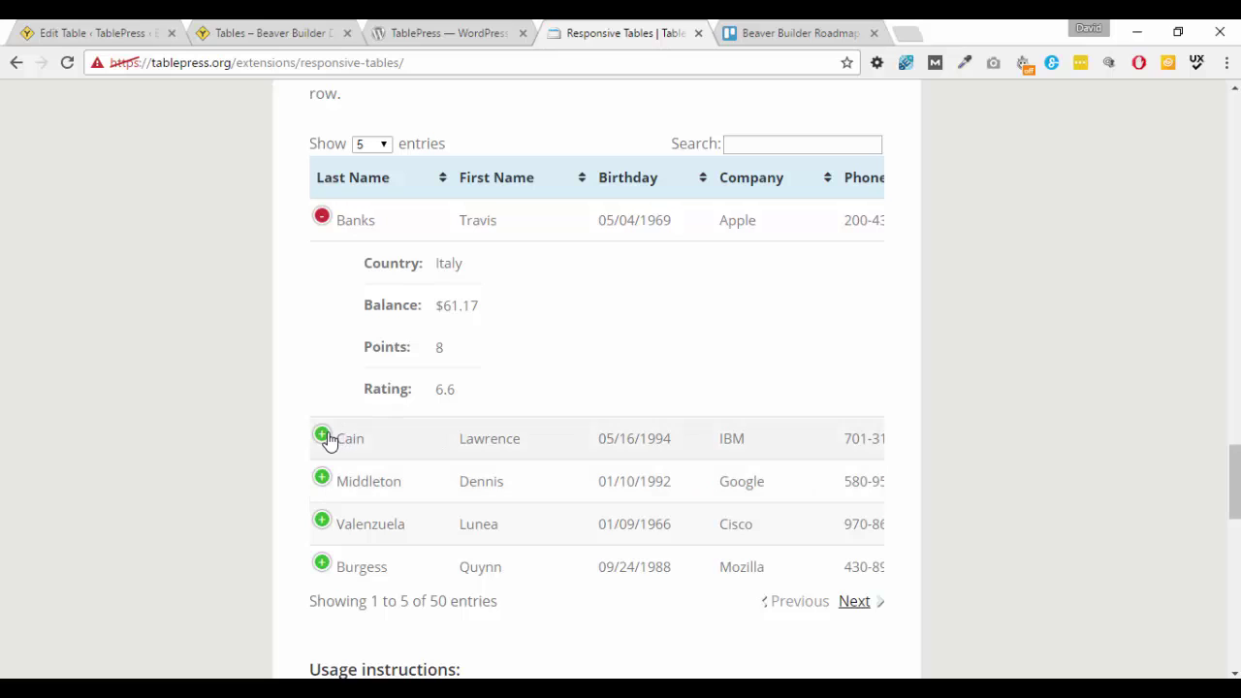
left_click(322, 434)
scroll(1124, 386, "down", 10)
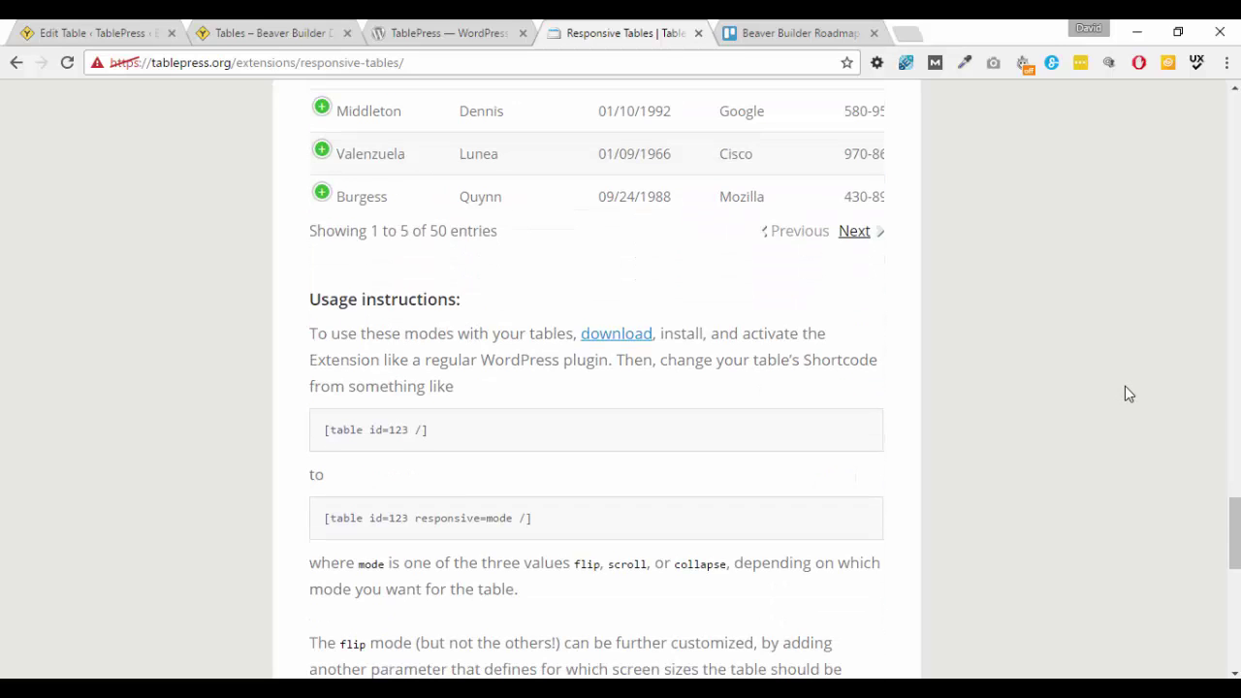
scroll(1123, 385, "down", 3)
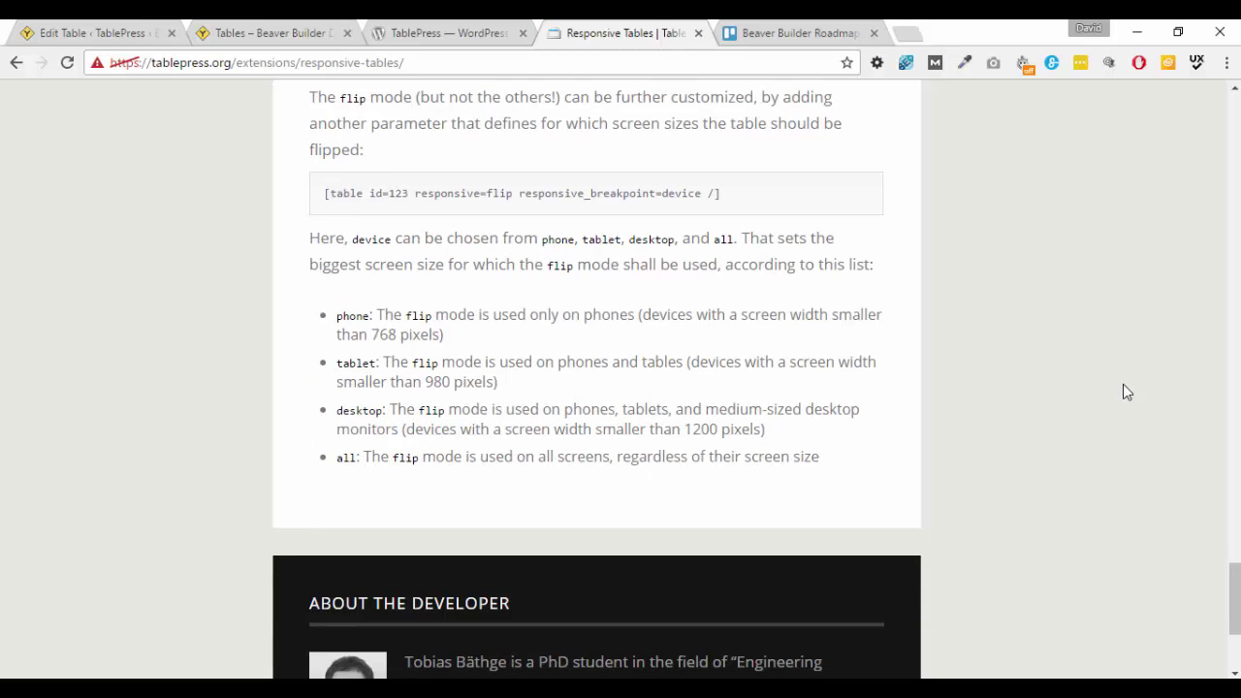
scroll(1123, 387, "up", 10)
scroll(1119, 399, "up", 10)
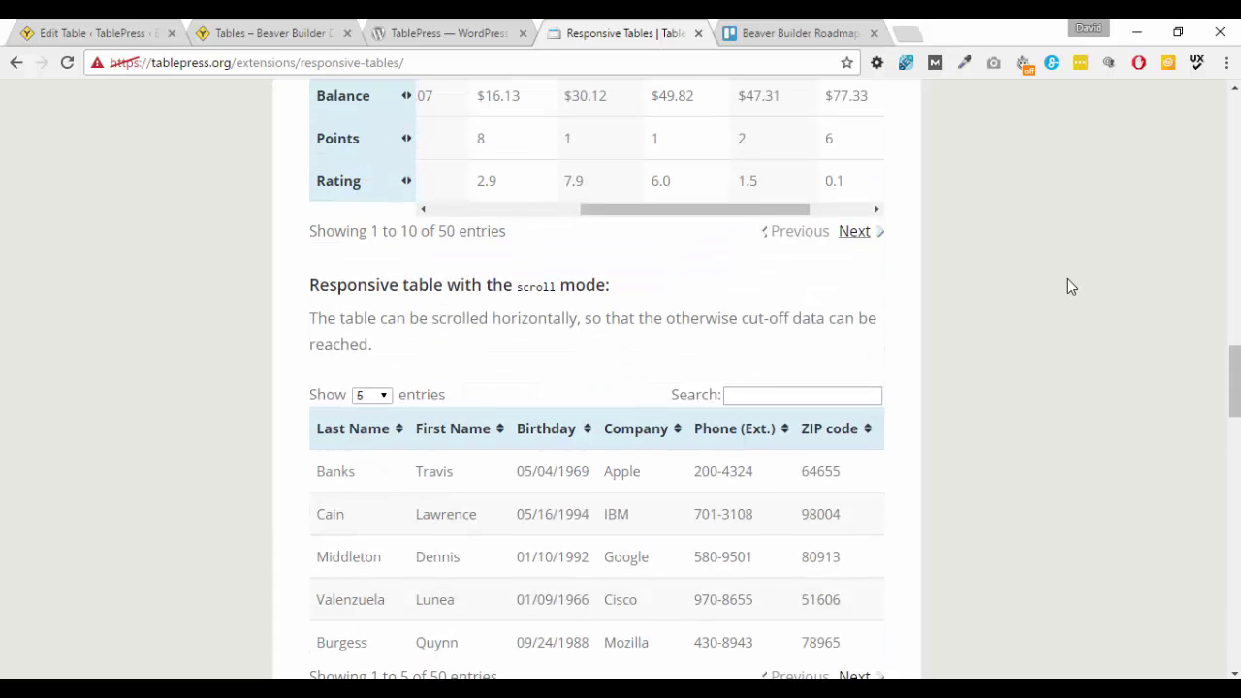
Step: Switch back to the 'Tables – Beaver Builder' page on the Beaver Junction front end
left_click(306, 32)
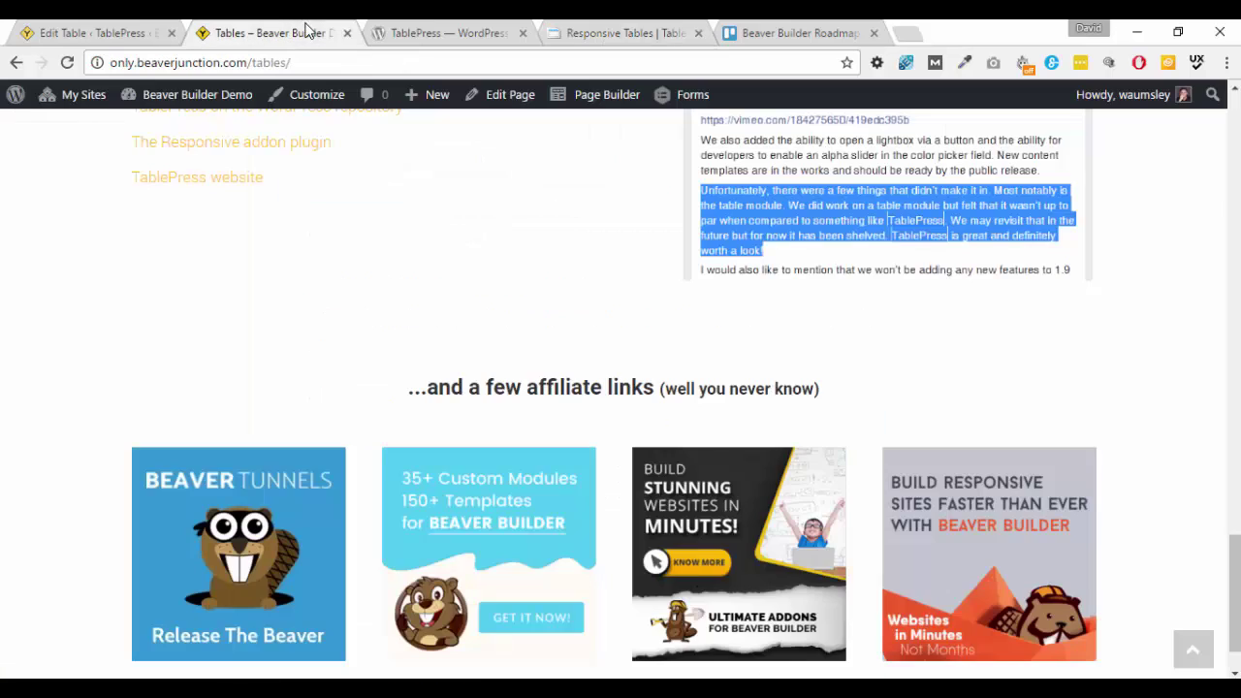
scroll(256, 231, "down", 1)
scroll(269, 300, "up", 5)
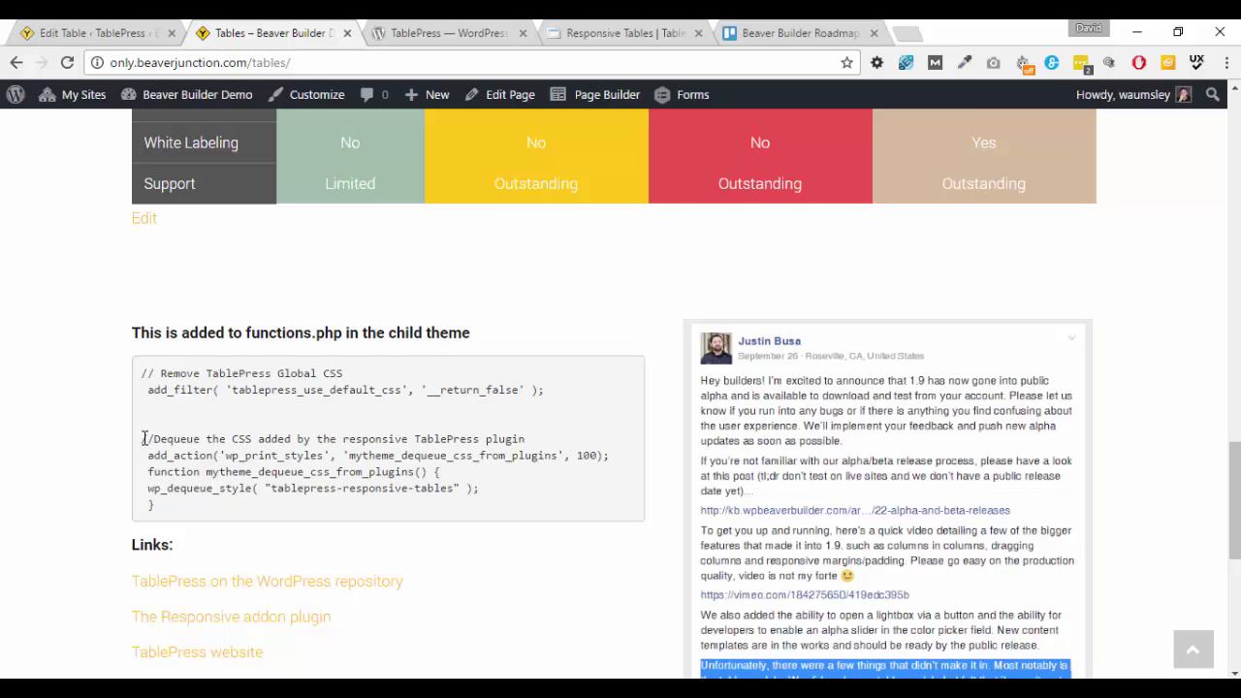
Step: Highlight the //Dequeue CSS snippet in functions.php, then scroll up to Example One's modules table
left_click_drag(143, 438, 512, 508)
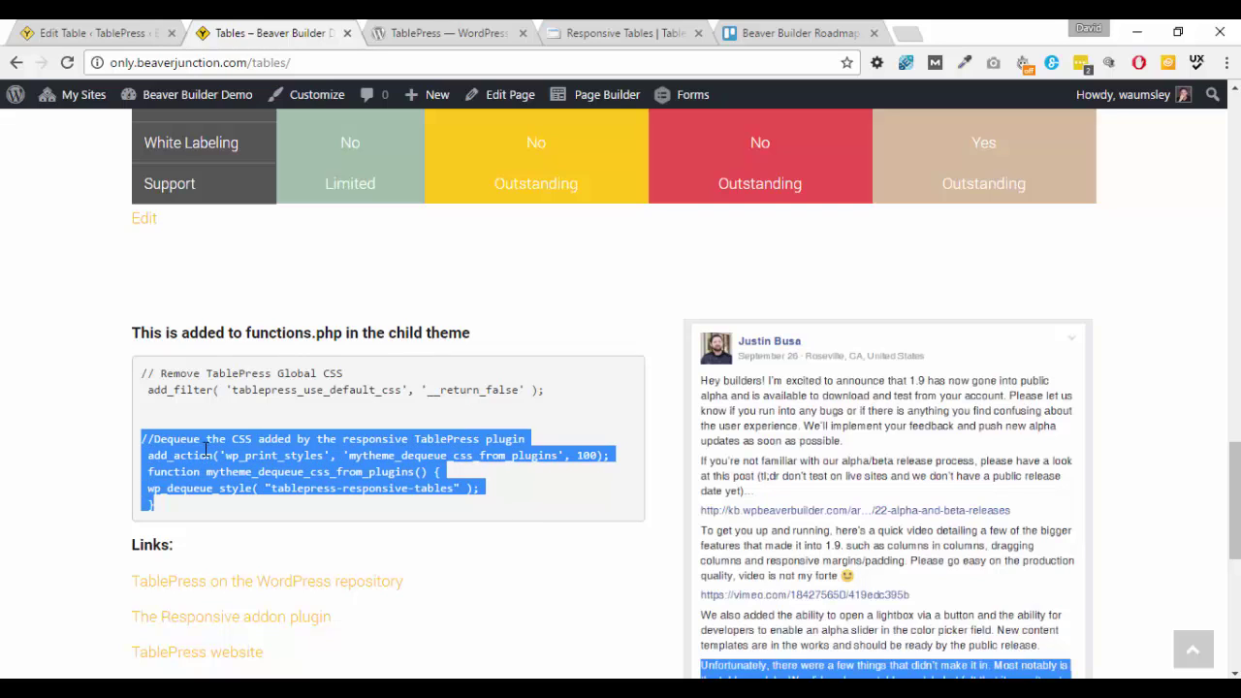
left_click(242, 439)
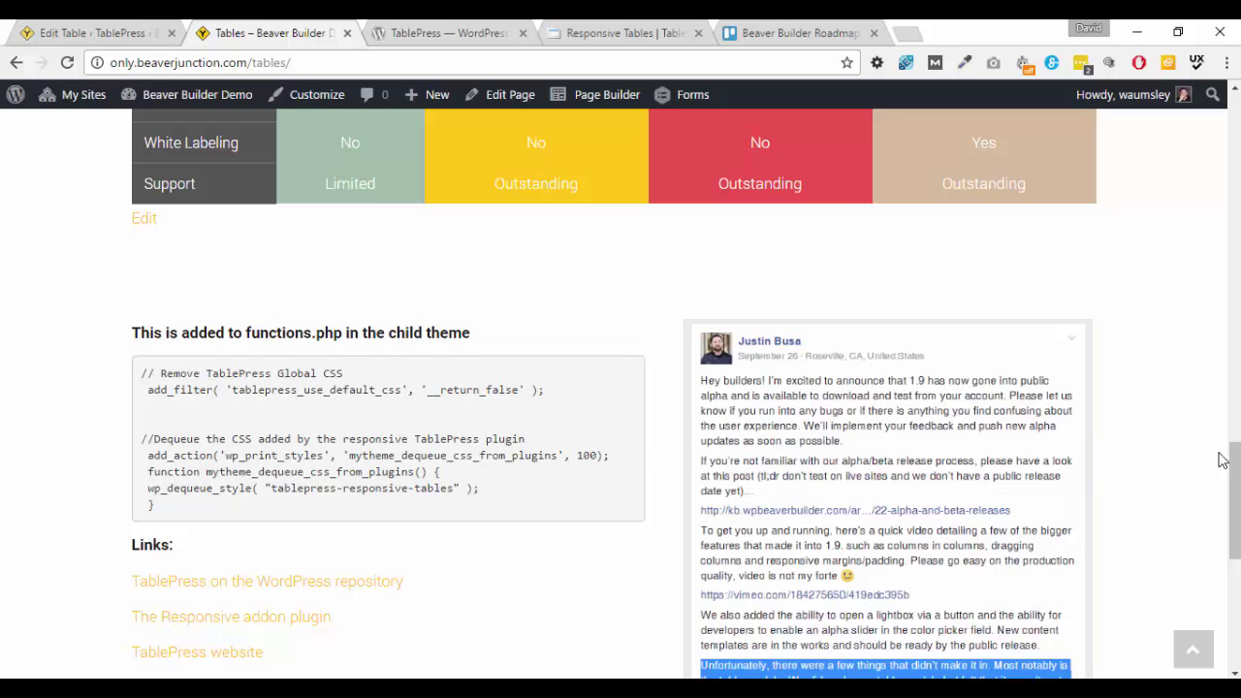
left_click_drag(1235, 480, 1233, 169)
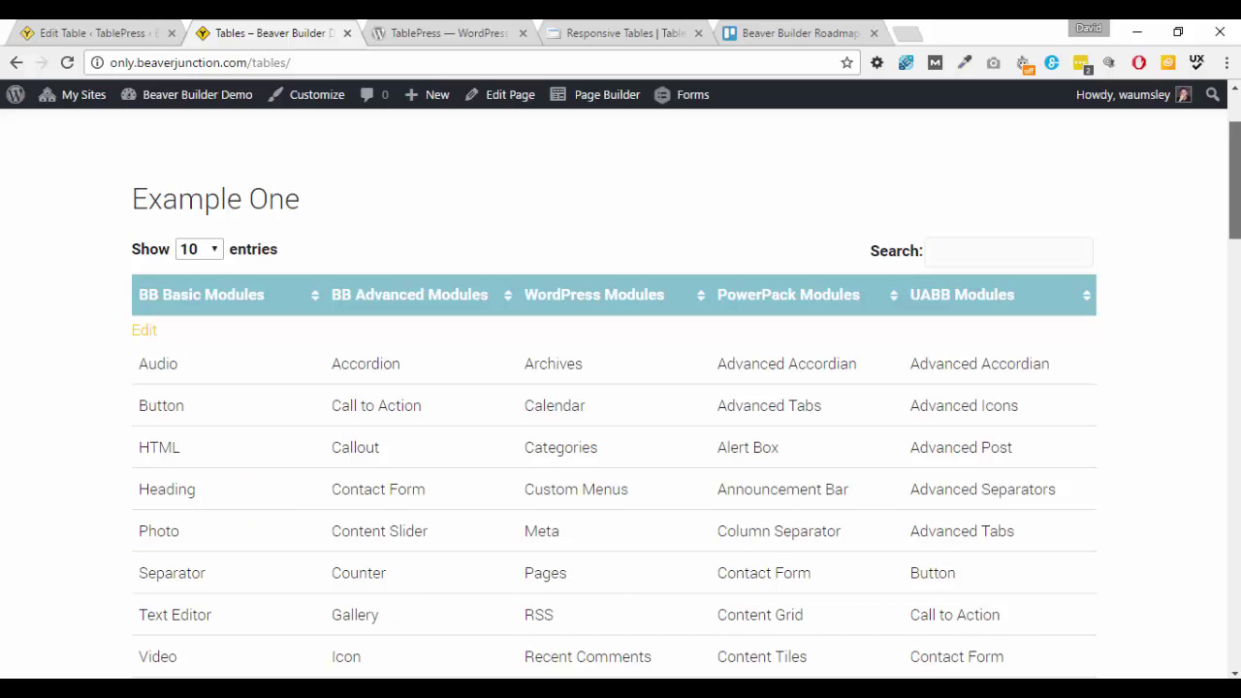
left_click_drag(1233, 169, 1237, 232)
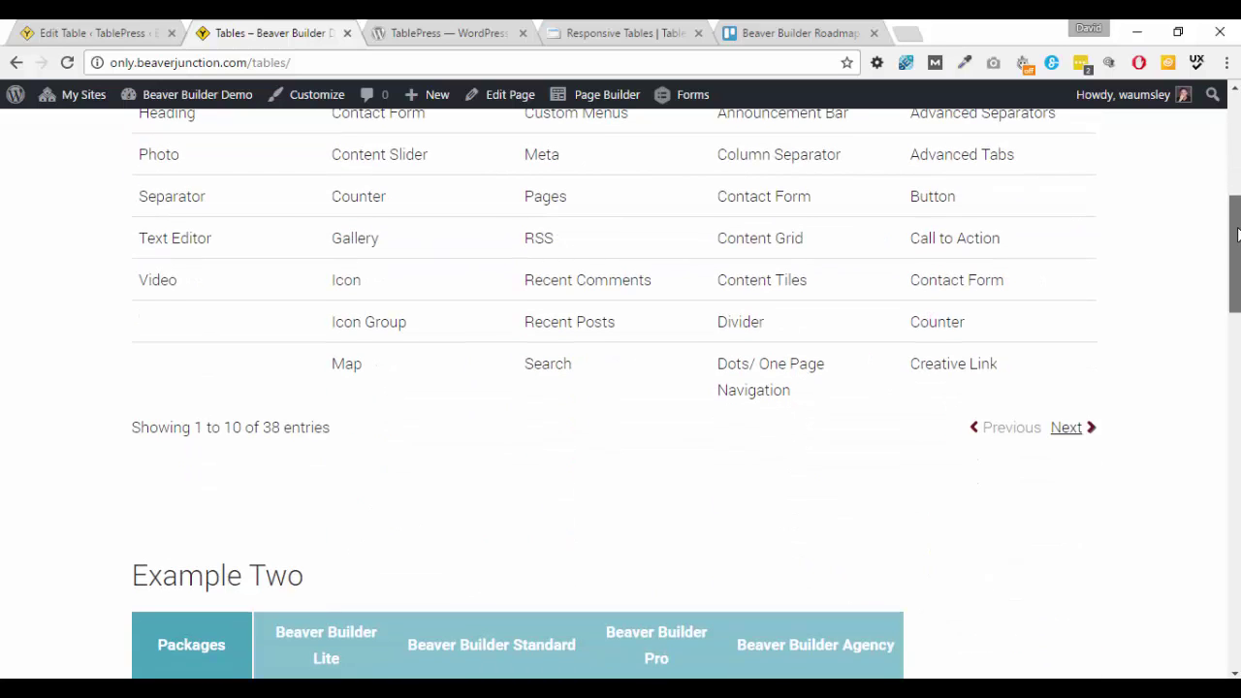
left_click_drag(1236, 231, 1237, 229)
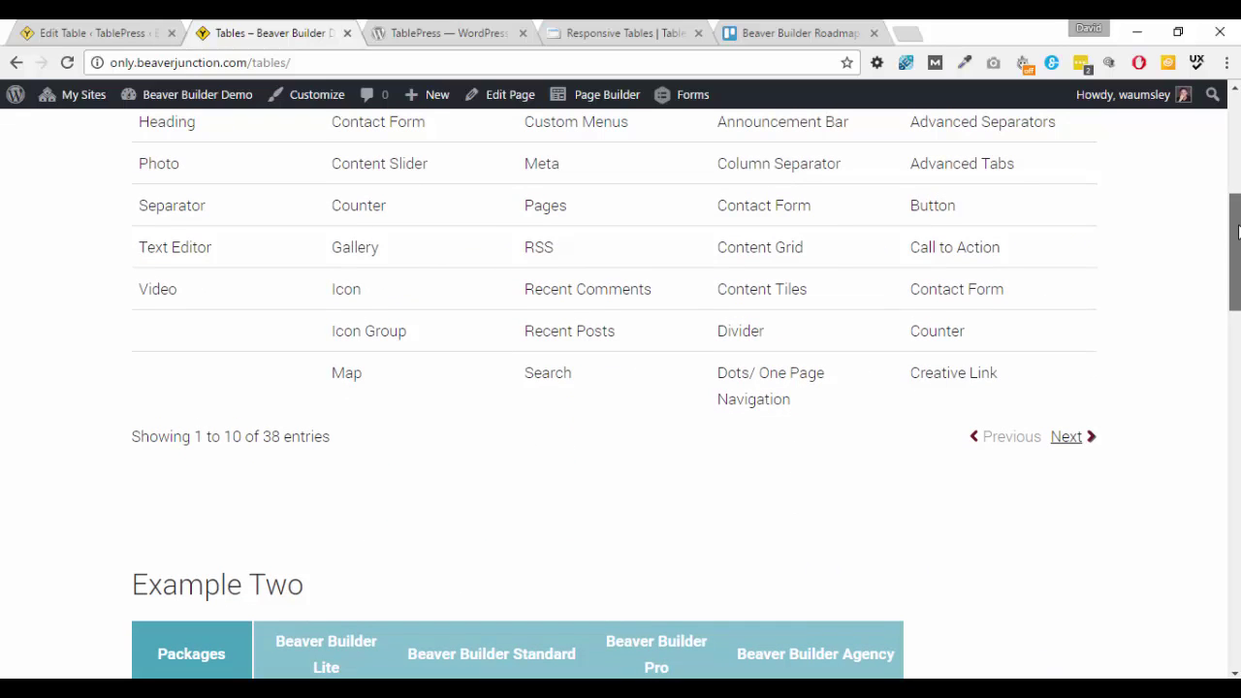